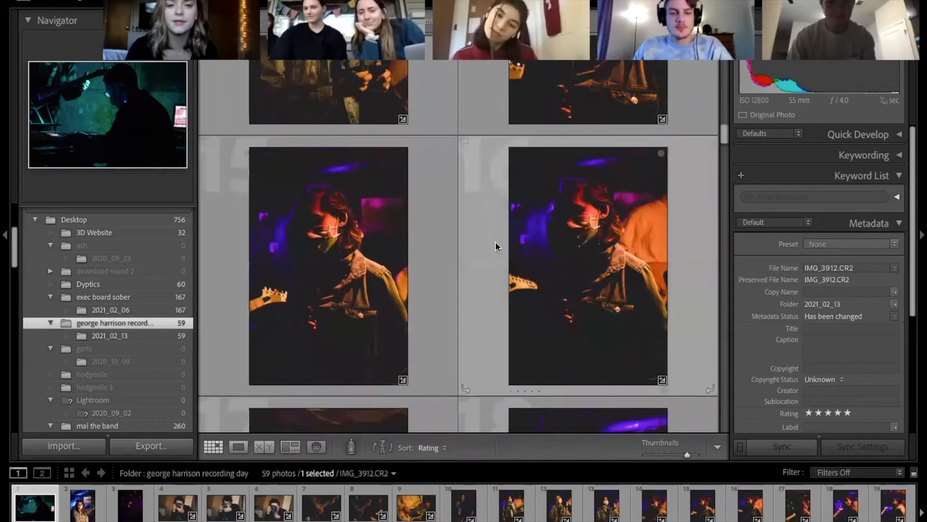
Open IMG_3912.CR2 in the Develop module and apply the Matte color preset
scroll(496, 243, "up", 8)
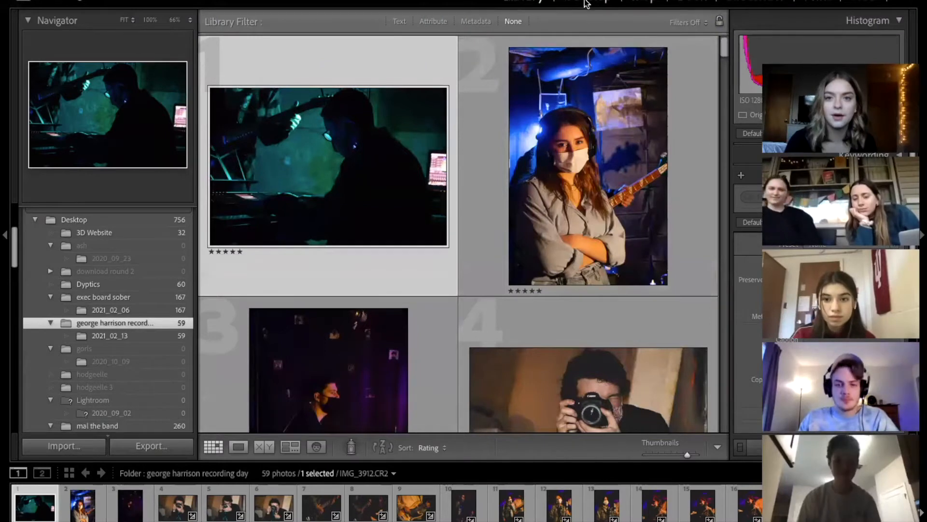
left_click(577, 2)
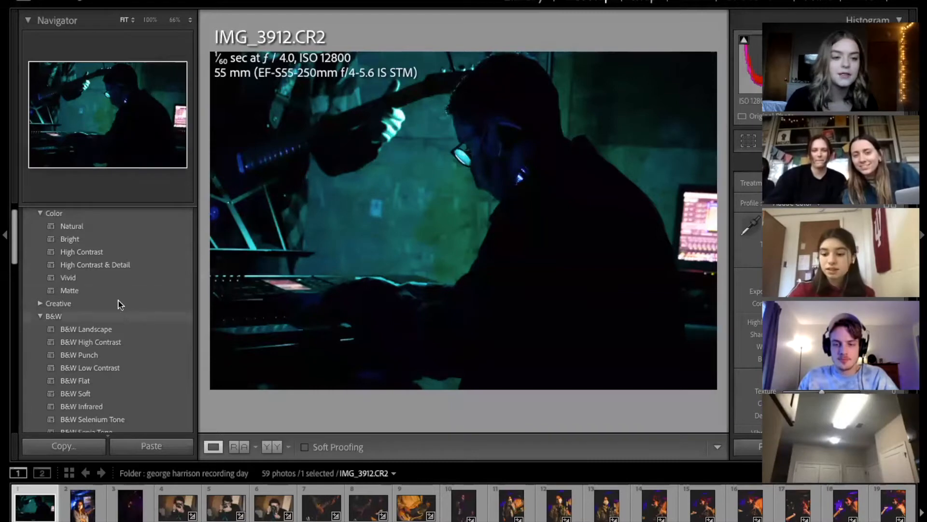
scroll(114, 285, "up", 1)
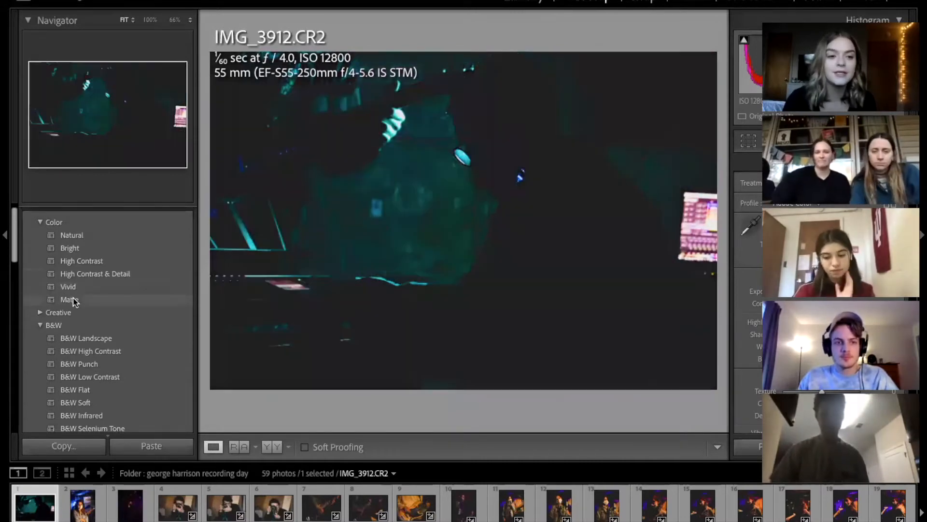
left_click(84, 300)
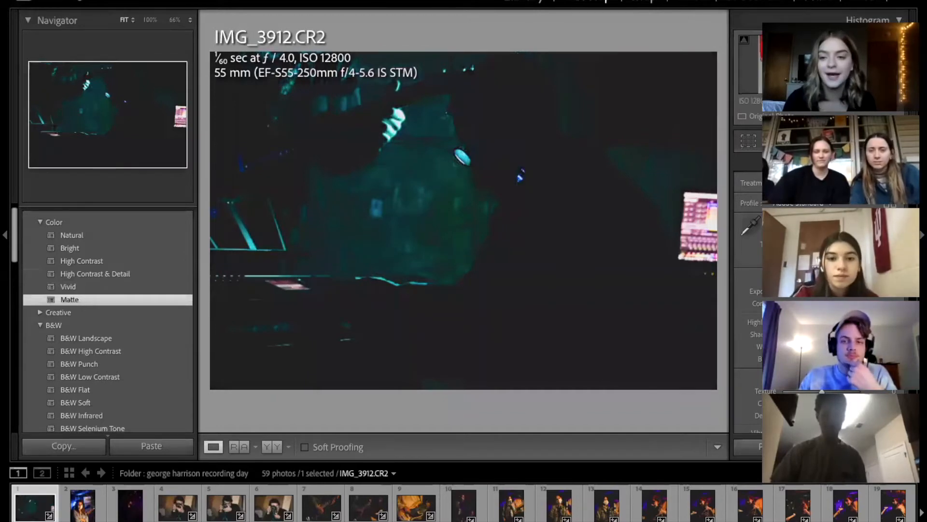
Browse the B&W and user presets, try "mal the band 2", and apply the "mal the band !!!" preset to the photo
scroll(123, 292, "down", 2)
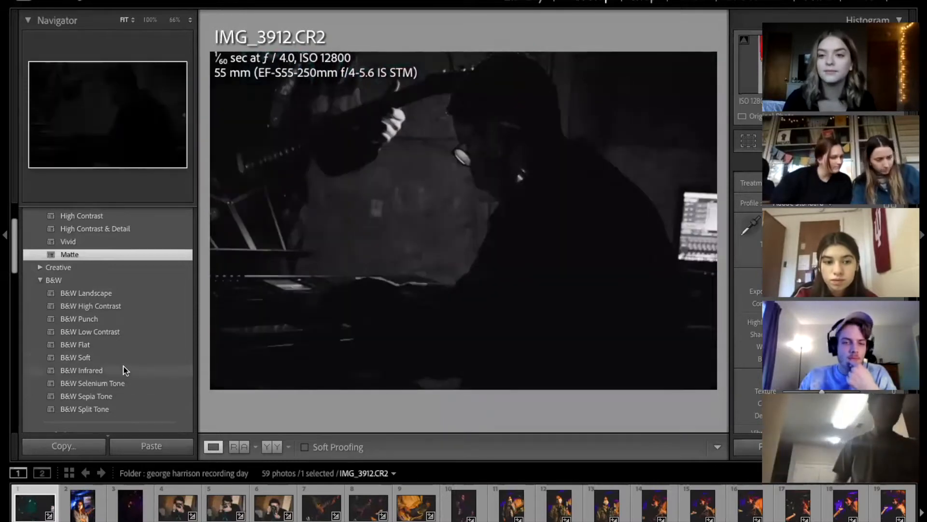
scroll(140, 305, "up", 2)
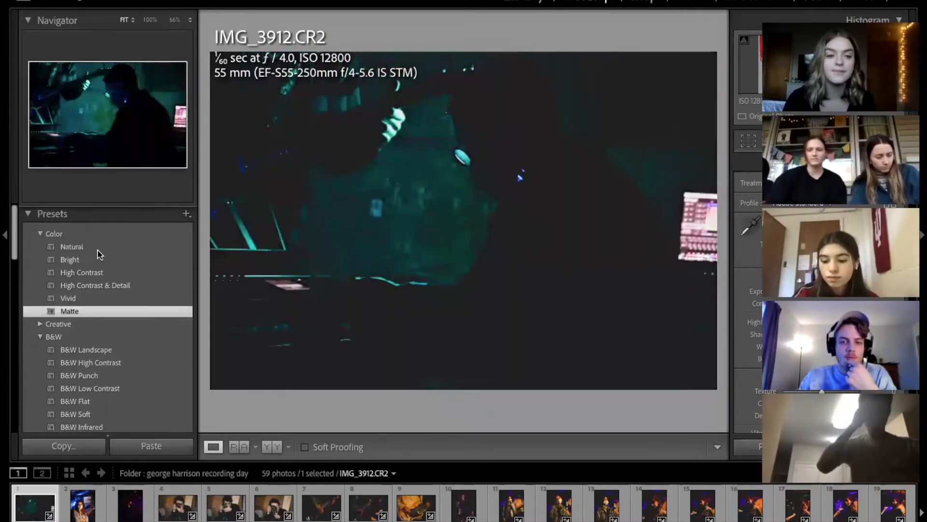
scroll(97, 307, "down", 5)
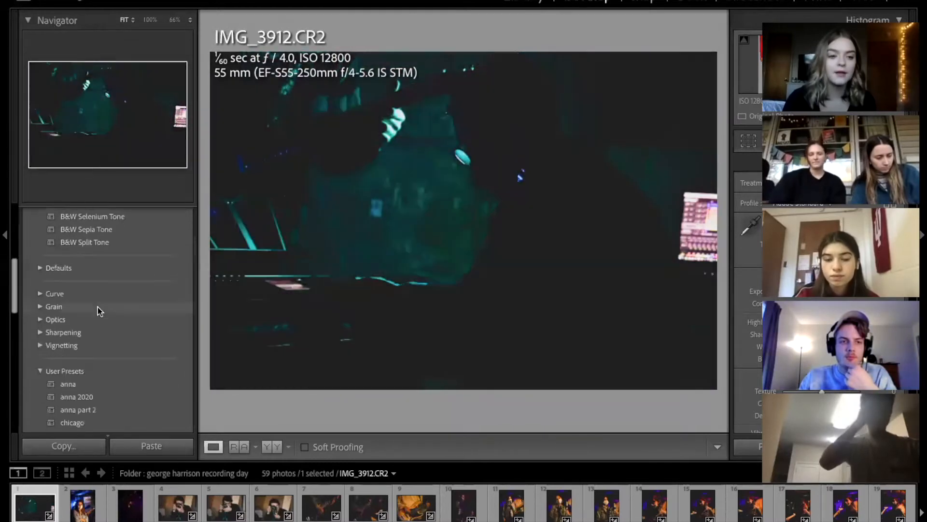
scroll(125, 312, "down", 5)
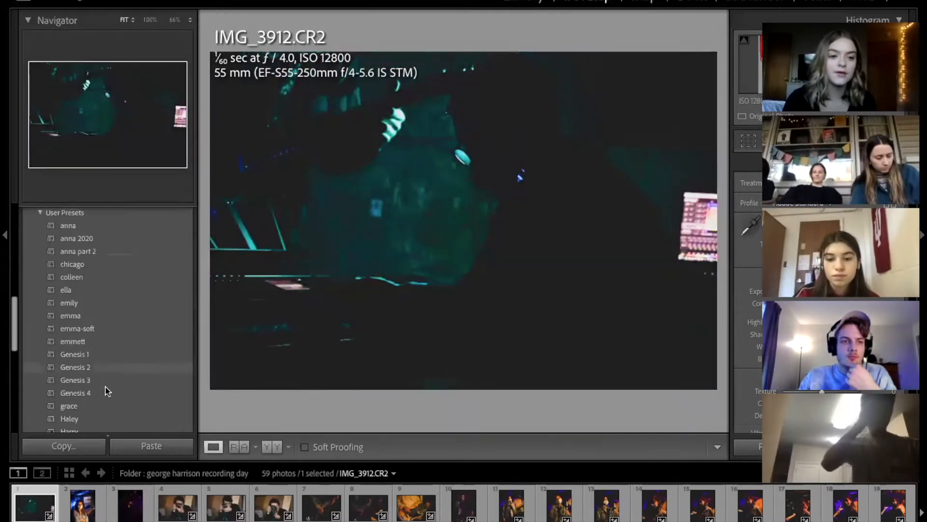
scroll(105, 391, "down", 5)
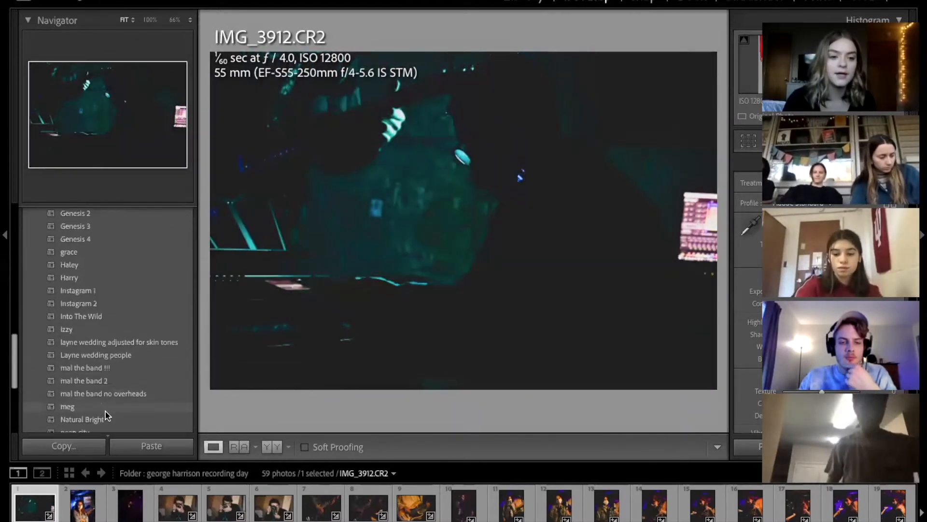
left_click(91, 372)
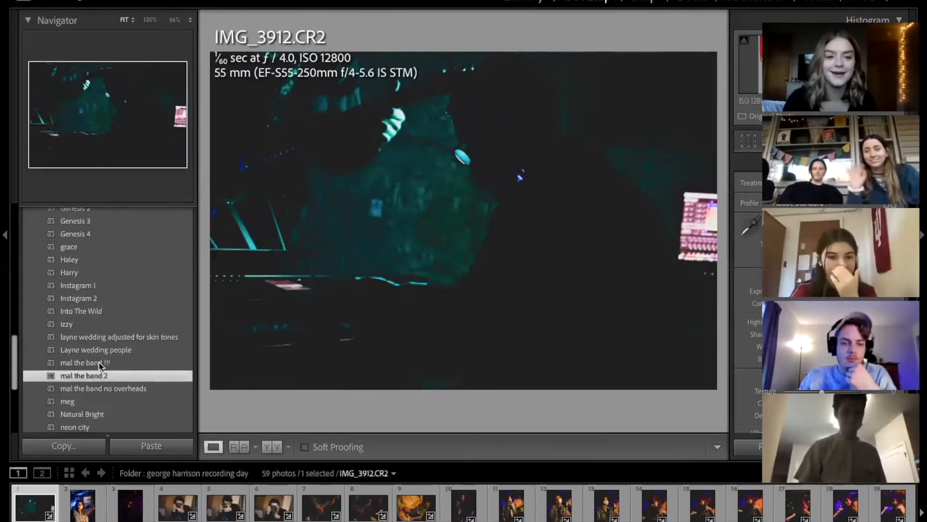
left_click(83, 362)
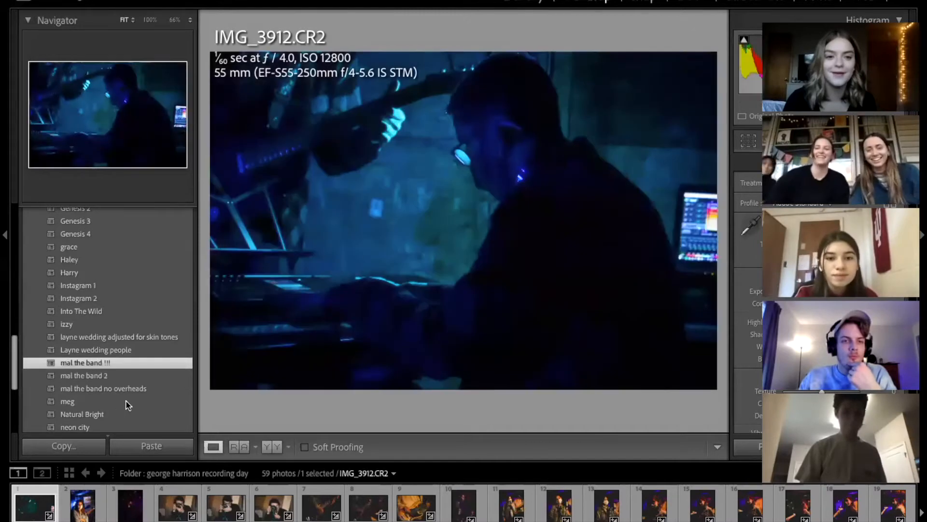
left_click(87, 372)
left_click(88, 364)
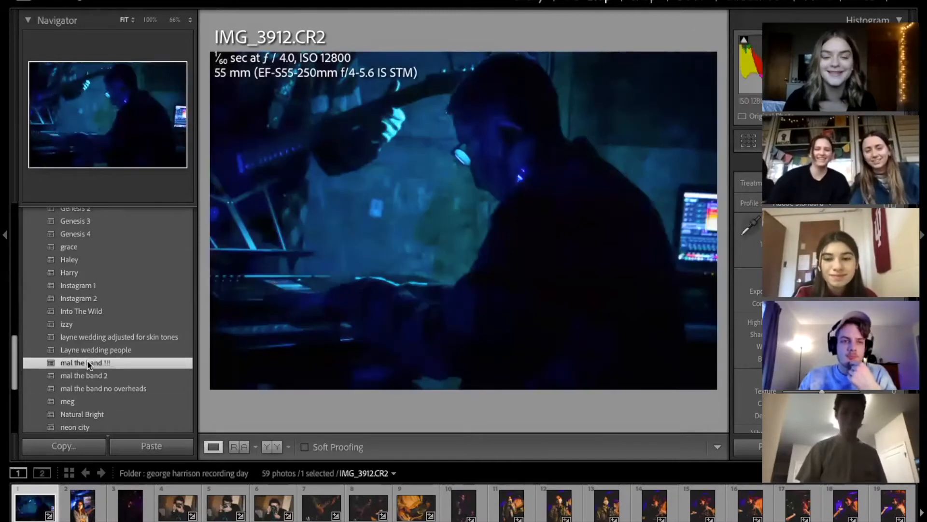
Return to the built-in color presets and apply Matte on top of the current look
scroll(130, 355, "up", 5)
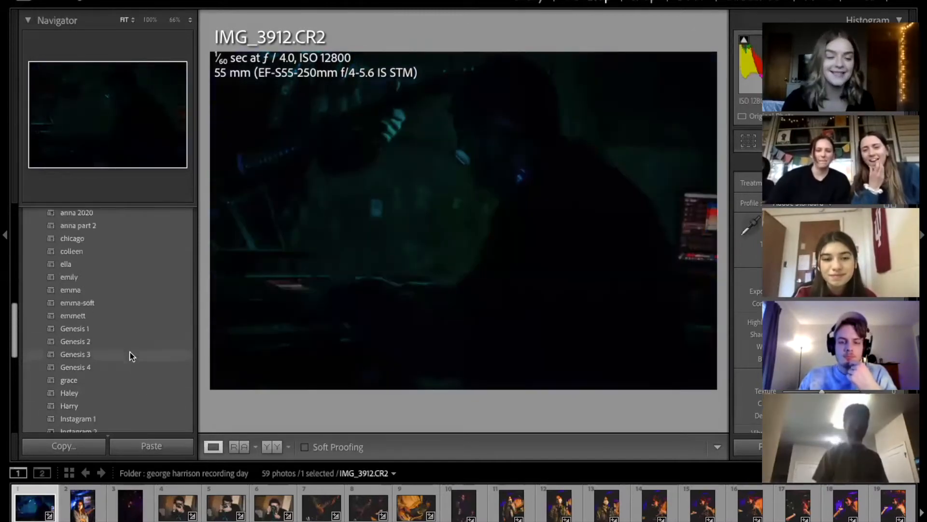
scroll(94, 309, "up", 4)
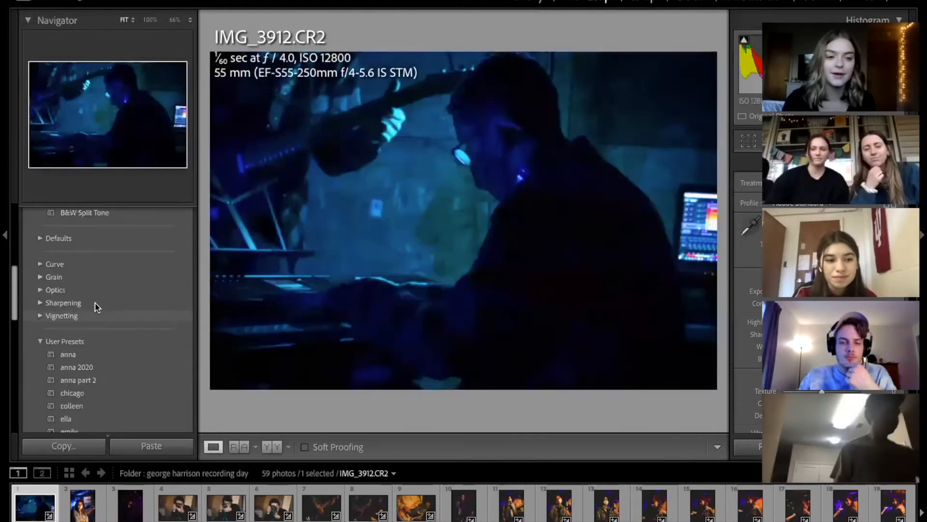
scroll(89, 338, "up", 5)
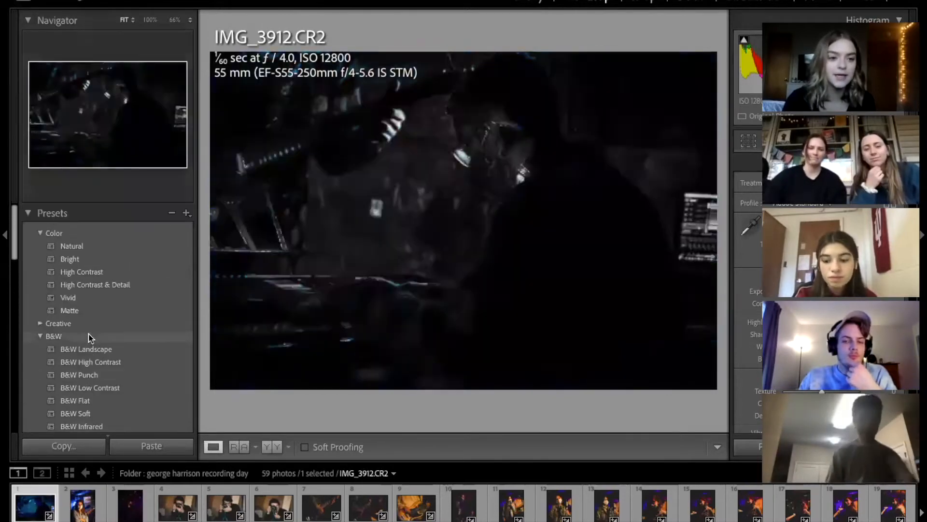
left_click(72, 311)
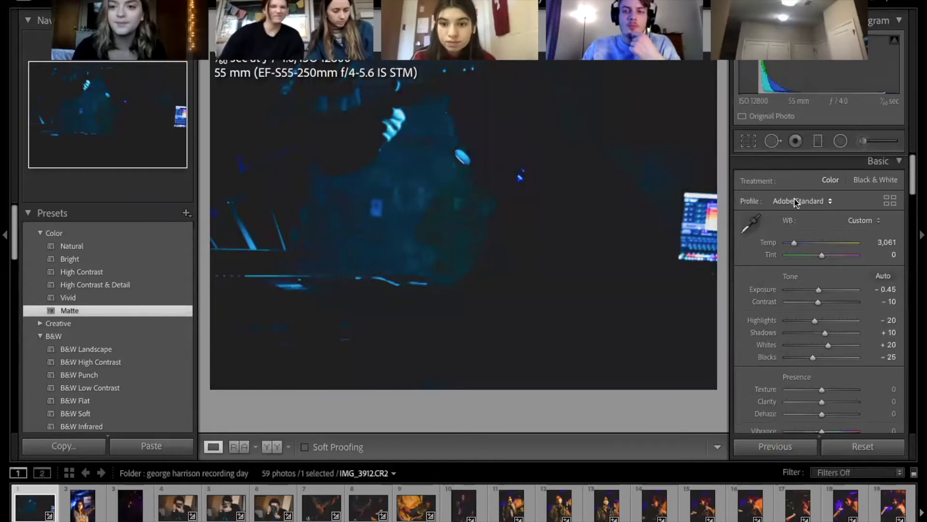
Set the photo's exposure to +0.75 and its contrast to -22, trying contrast at both extremes first
scroll(821, 212, "down", 2)
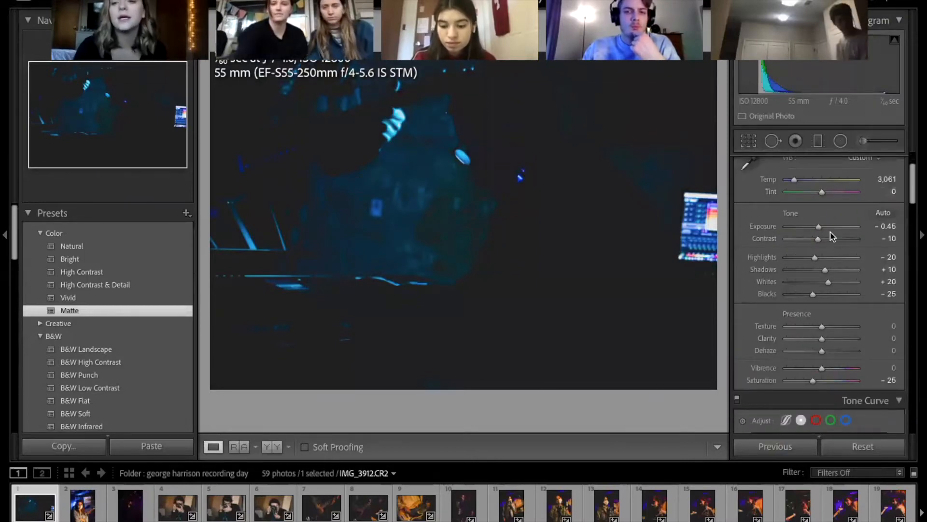
left_click_drag(819, 228, 828, 229)
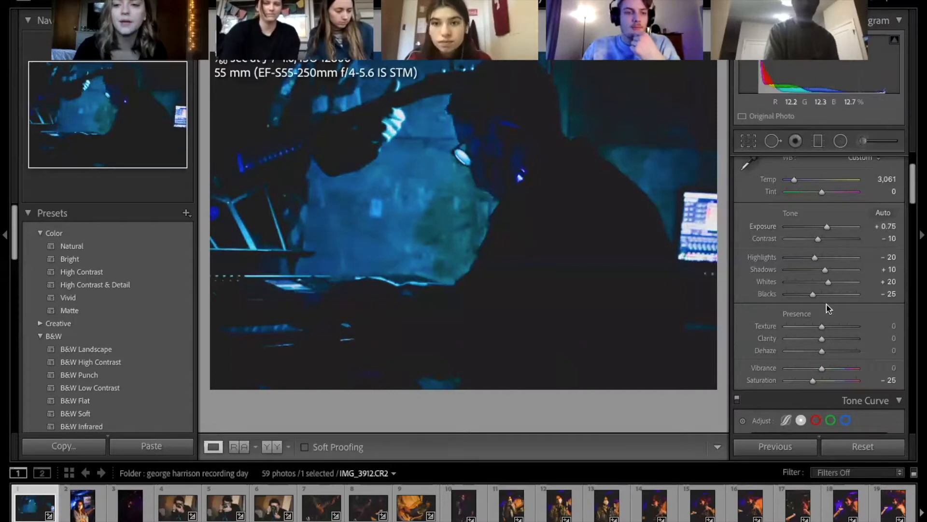
scroll(853, 244, "down", 1)
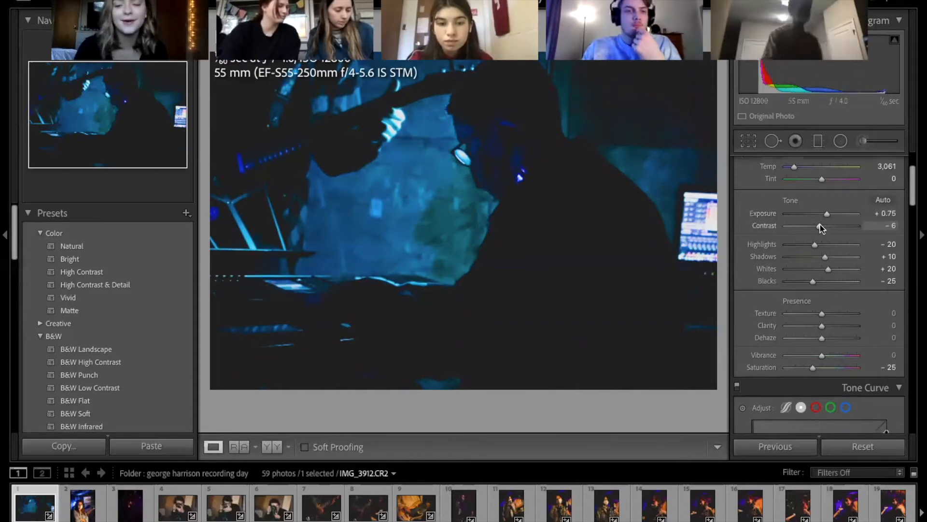
left_click_drag(820, 225, 760, 217)
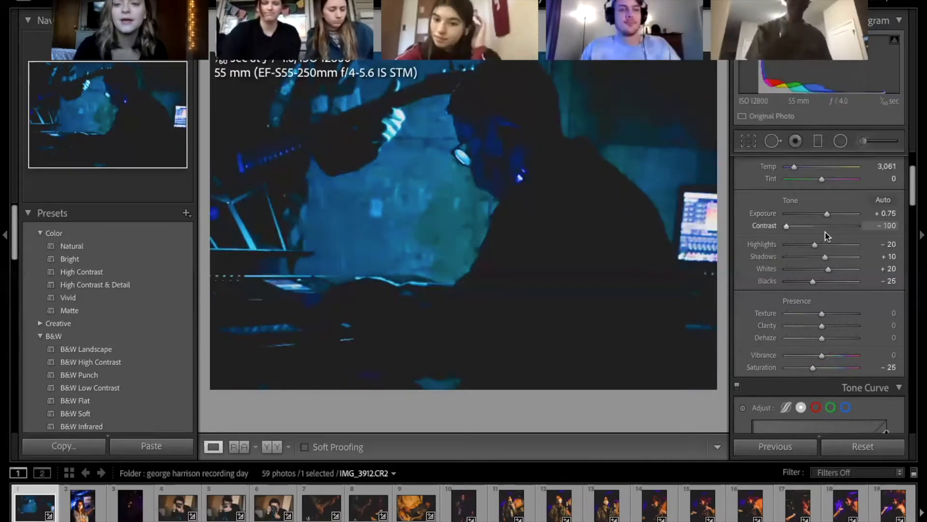
left_click(824, 226)
left_click_drag(868, 238, 826, 228)
left_click(816, 227)
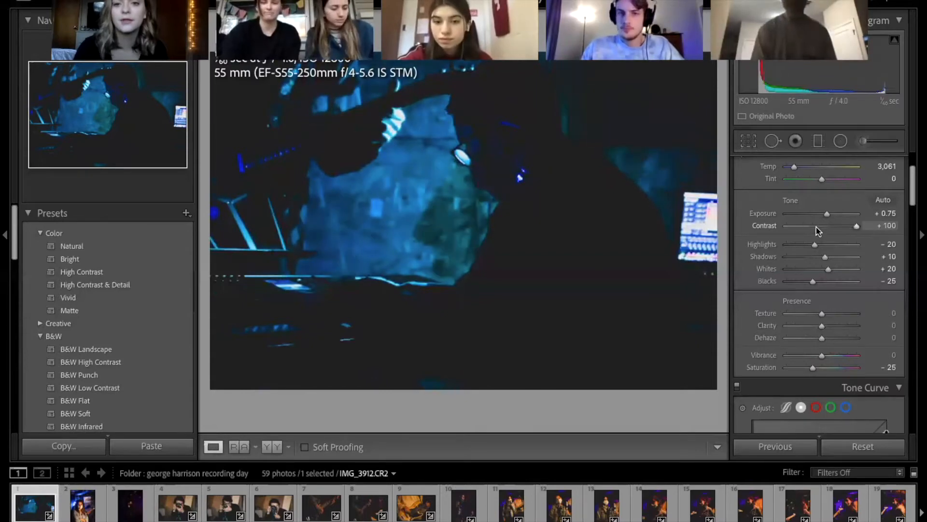
left_click_drag(759, 225, 867, 235)
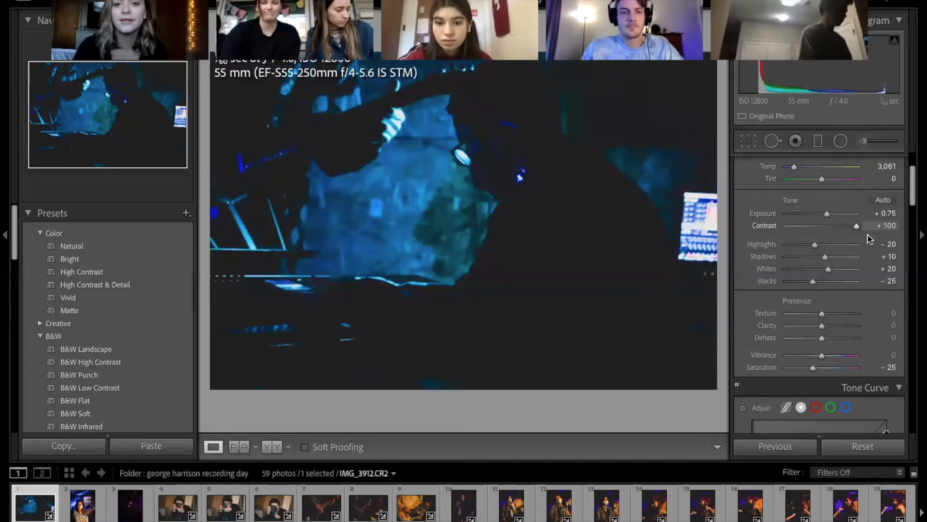
left_click(789, 238)
left_click(819, 232)
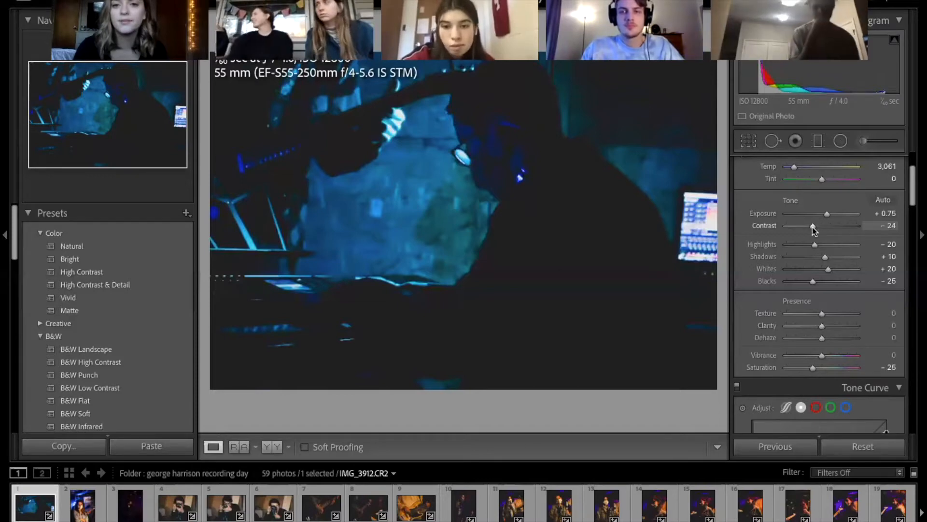
left_click_drag(811, 226, 812, 227)
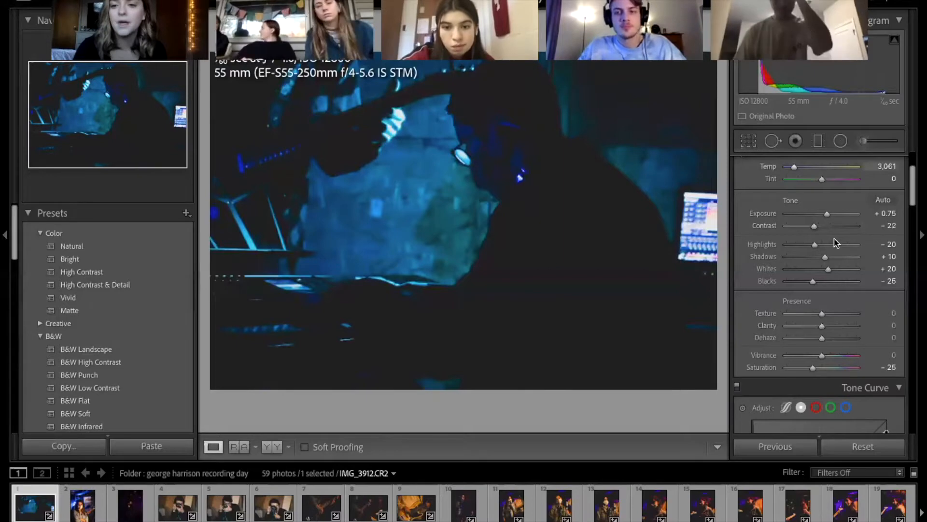
Try the highlights at different strengths up to +100 and settle them at -33
scroll(834, 243, "down", 1)
scroll(815, 235, "down", 1)
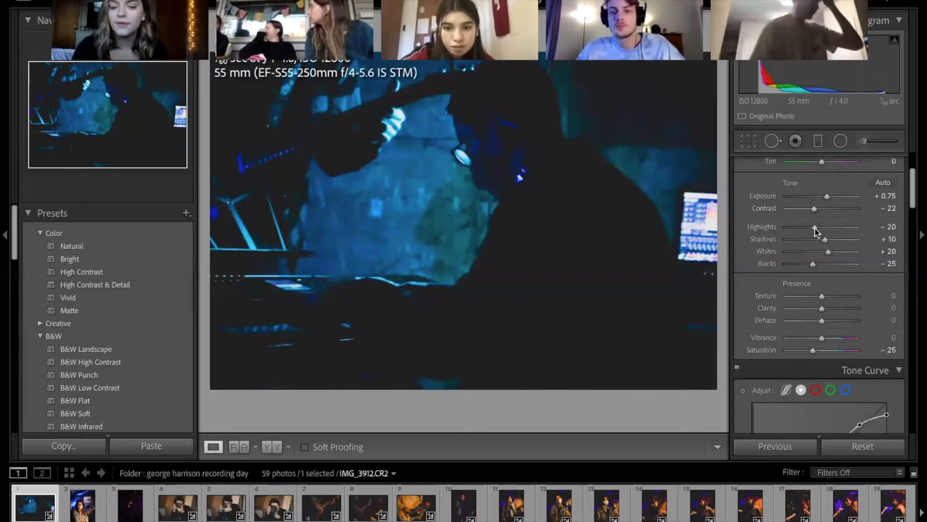
left_click_drag(800, 228, 861, 234)
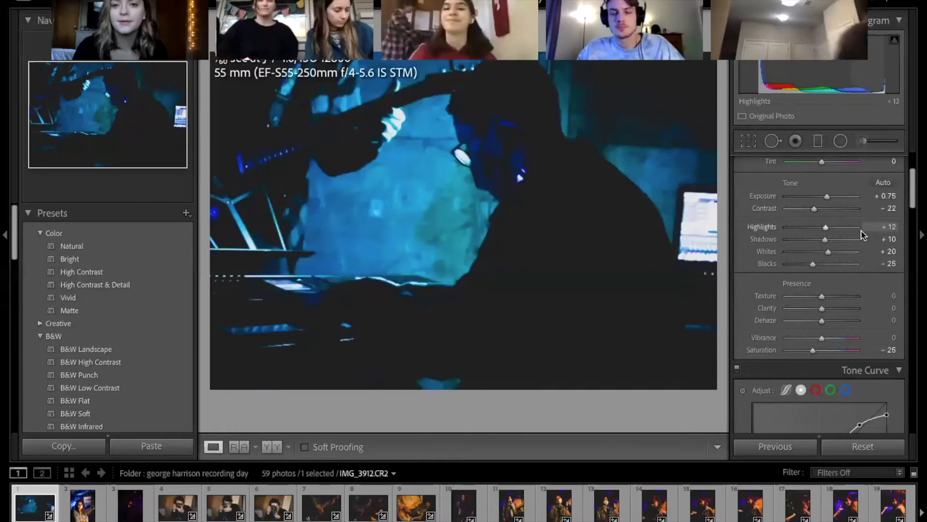
left_click(824, 227)
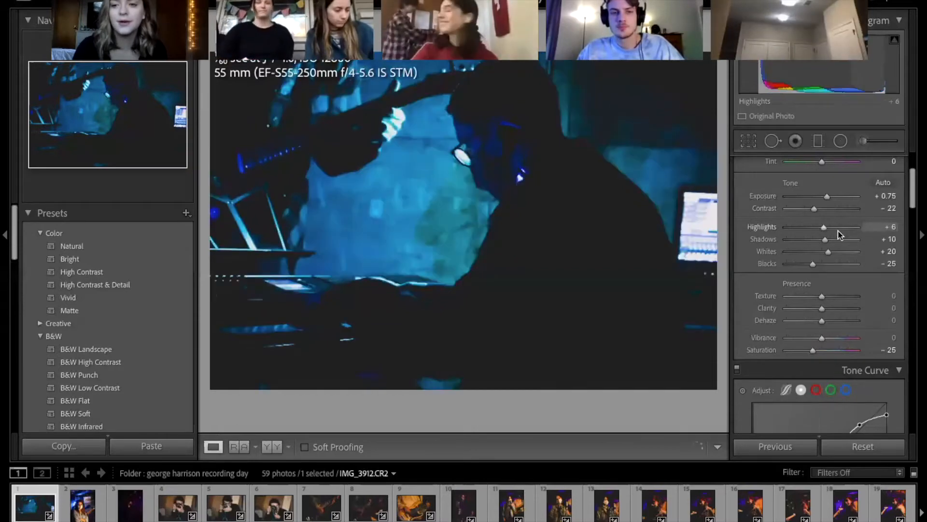
left_click(863, 231)
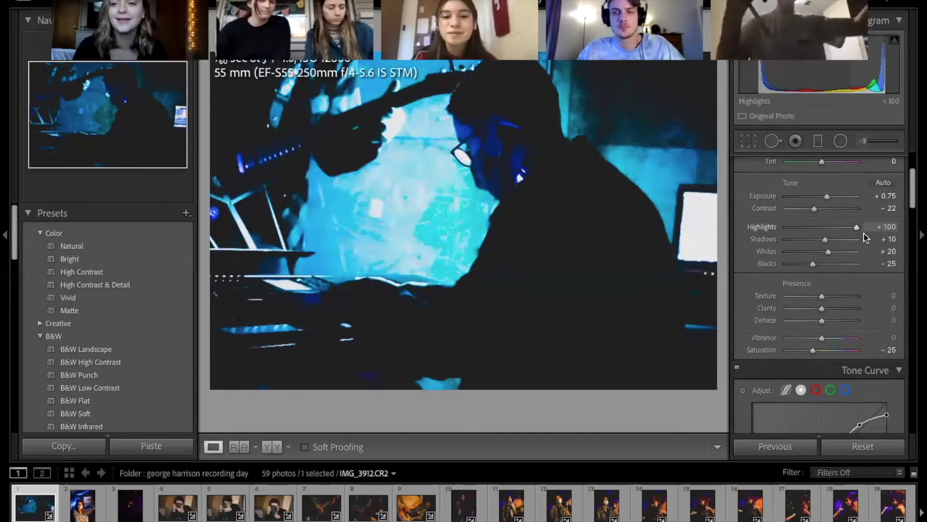
left_click(828, 231)
left_click_drag(791, 226, 811, 236)
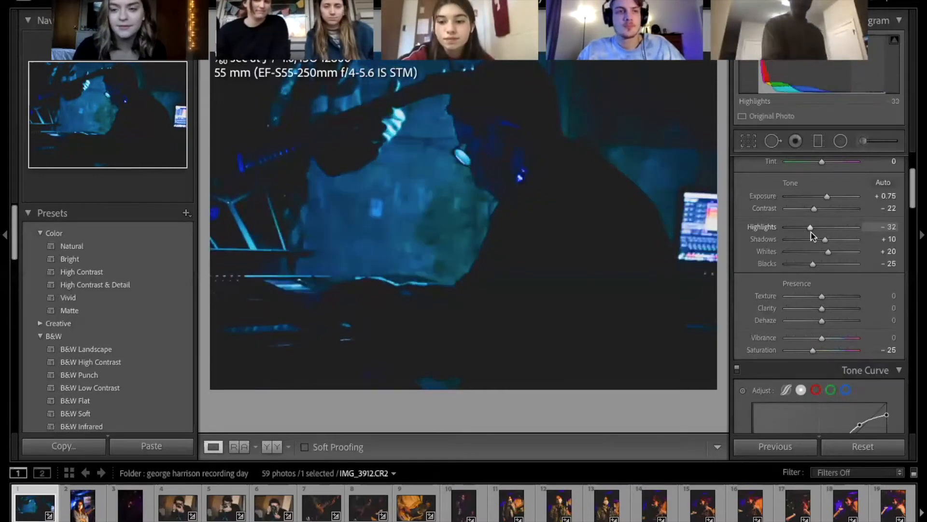
left_click_drag(809, 236, 812, 237)
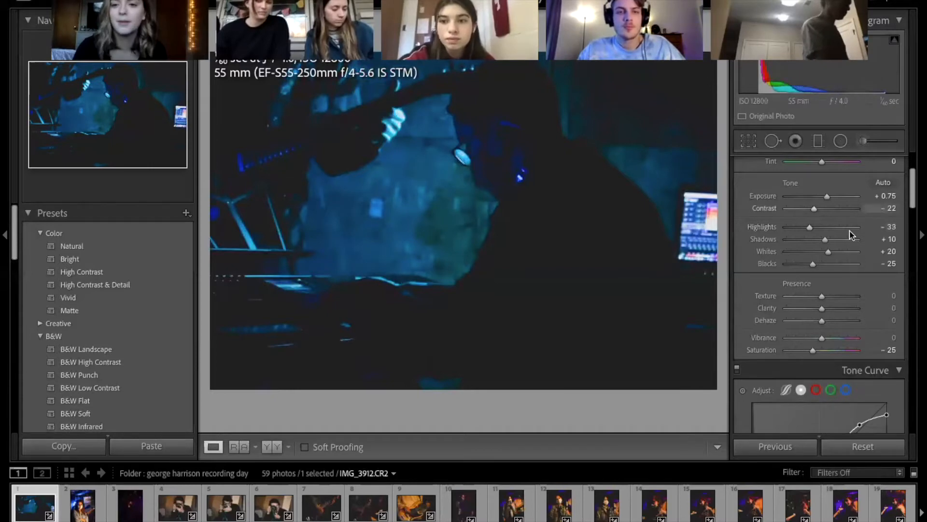
Try raising the shadows up to +100 and bring them back to +34
scroll(807, 217, "down", 1)
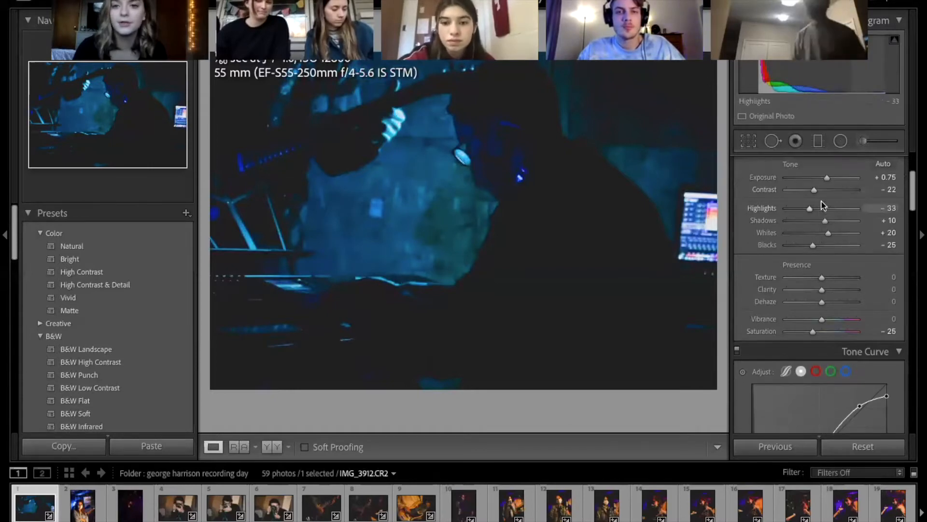
scroll(821, 212, "down", 1)
mouse_move(824, 216)
left_mouse_down()
mouse_move(848, 214)
mouse_move(829, 216)
left_mouse_up()
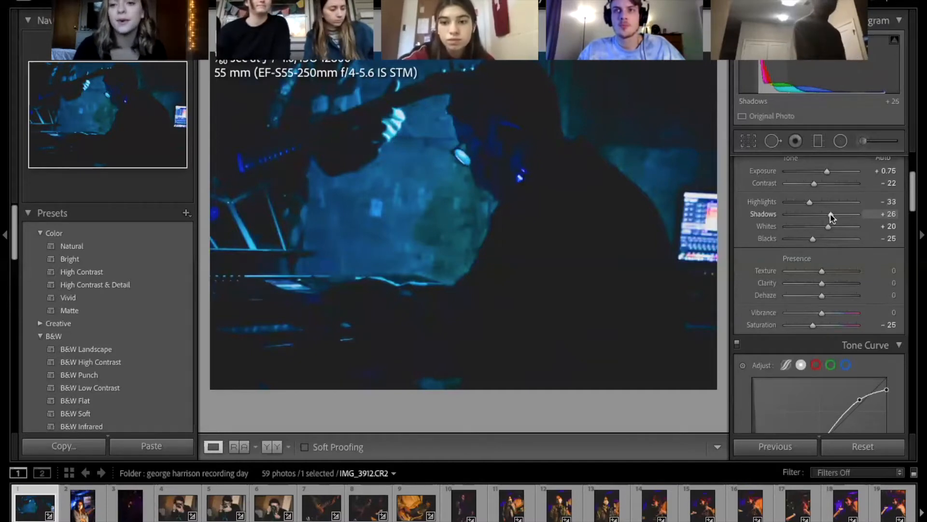
scroll(835, 240, "up", 1)
left_click_drag(829, 237, 843, 243)
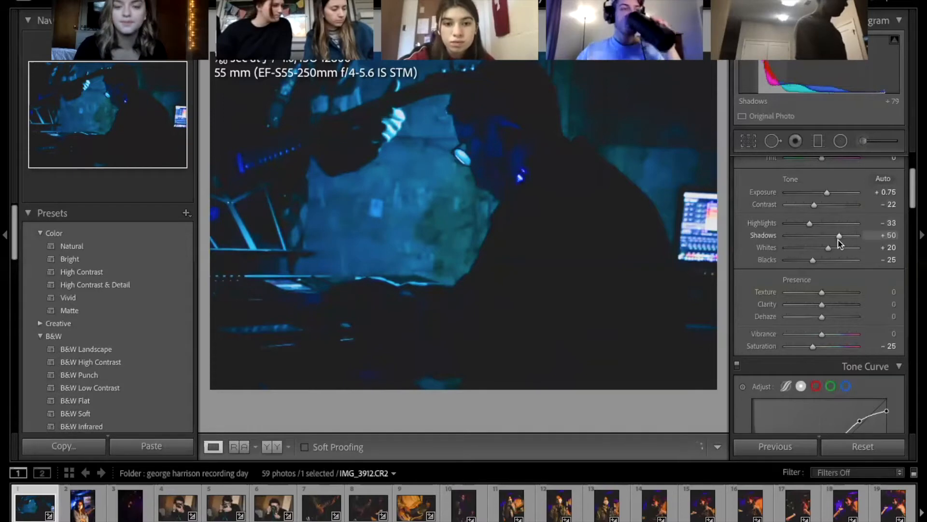
left_click_drag(853, 240, 869, 238)
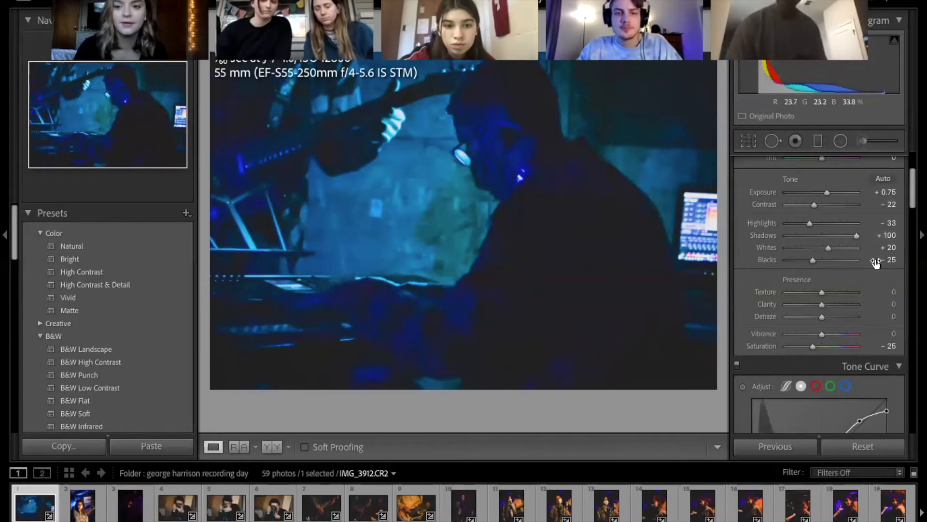
left_click_drag(855, 237, 834, 237)
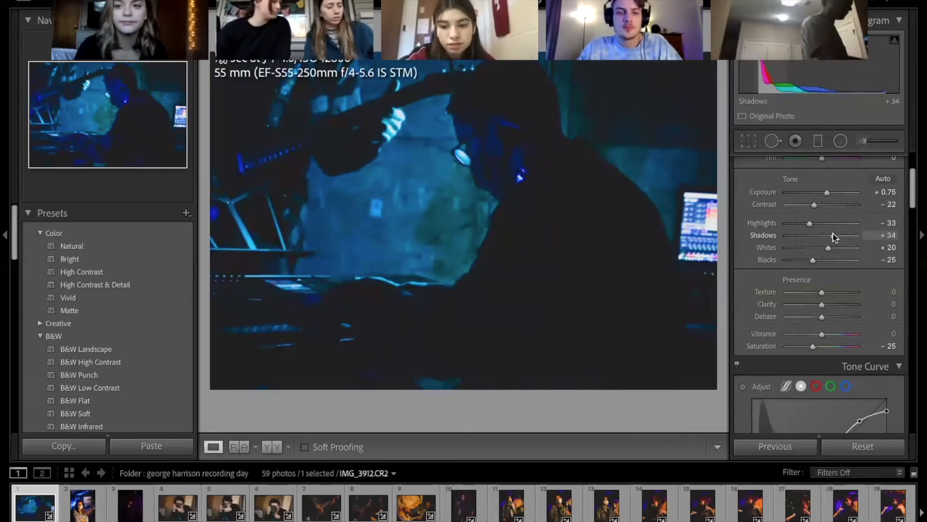
Ease the shadows to +32 and set the whites to +47, trying lower and higher whites values first
left_click_drag(835, 236, 833, 237)
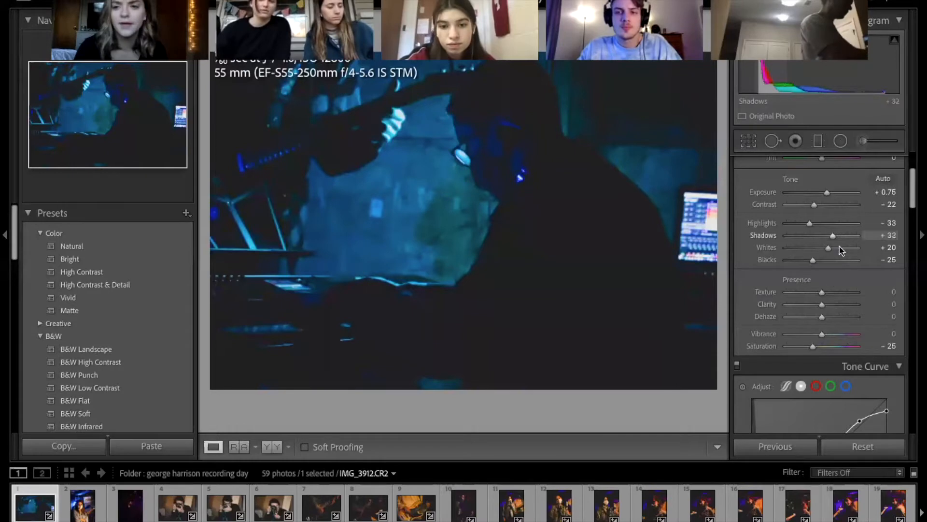
scroll(839, 245, "down", 1)
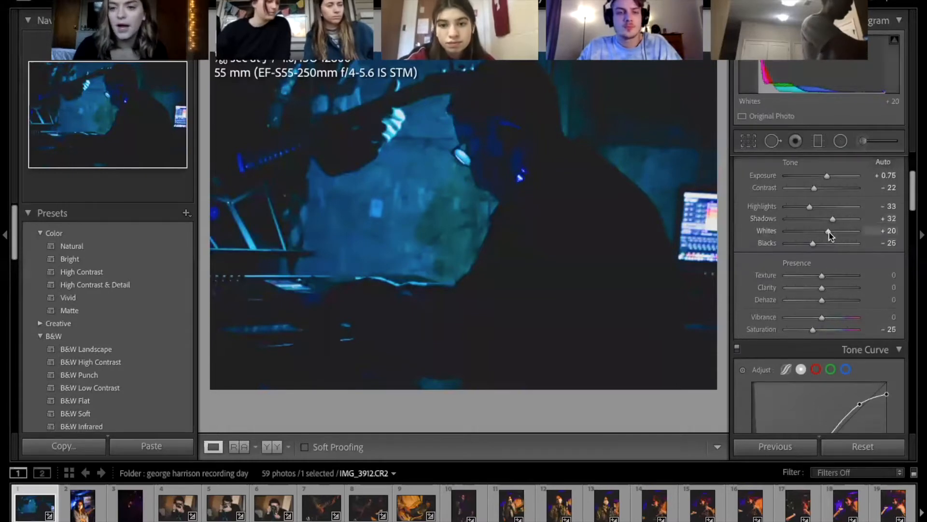
scroll(864, 240, "up", 10)
left_click_drag(773, 226, 845, 231)
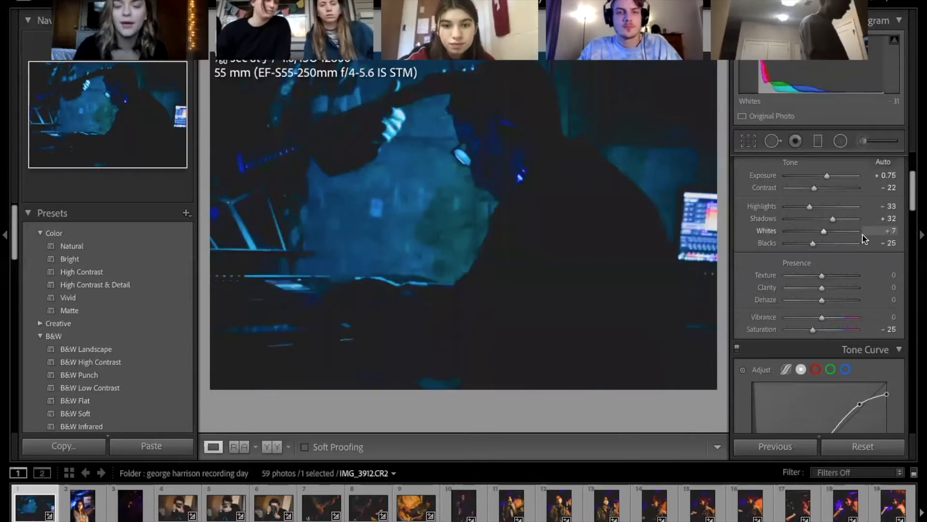
scroll(864, 238, "up", 10)
left_click_drag(836, 230, 874, 232)
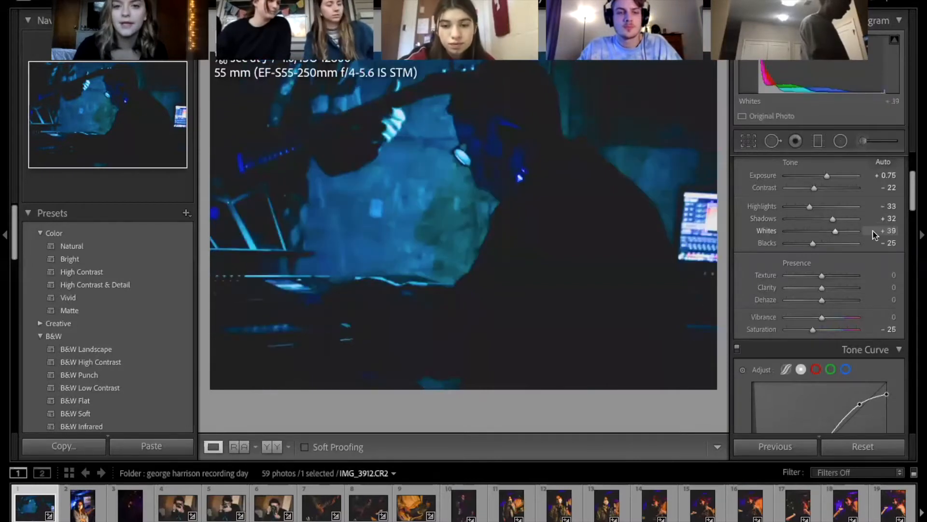
left_click_drag(832, 233, 836, 233)
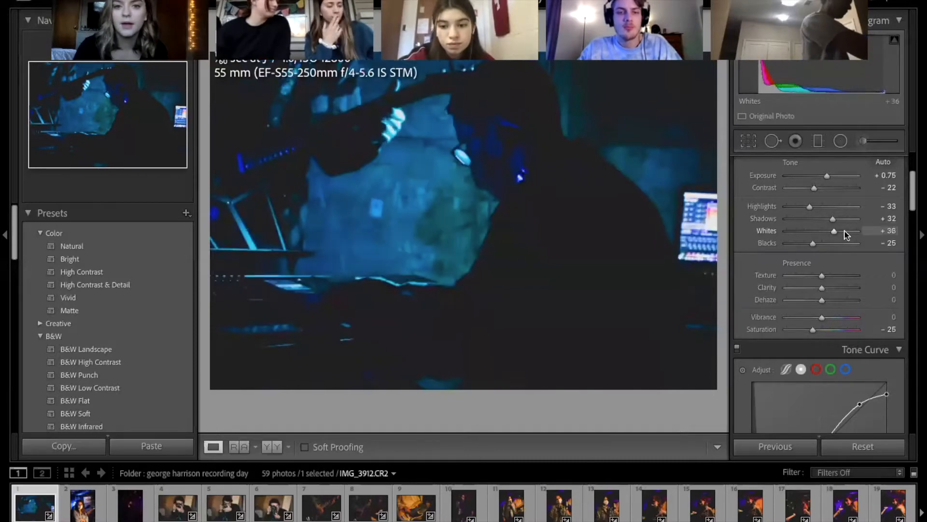
left_click(840, 232)
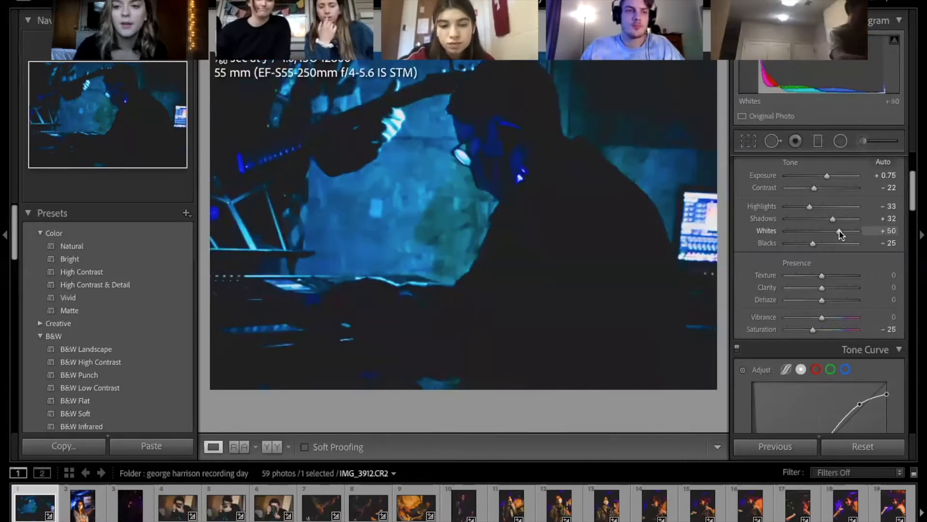
left_click_drag(840, 231, 838, 234)
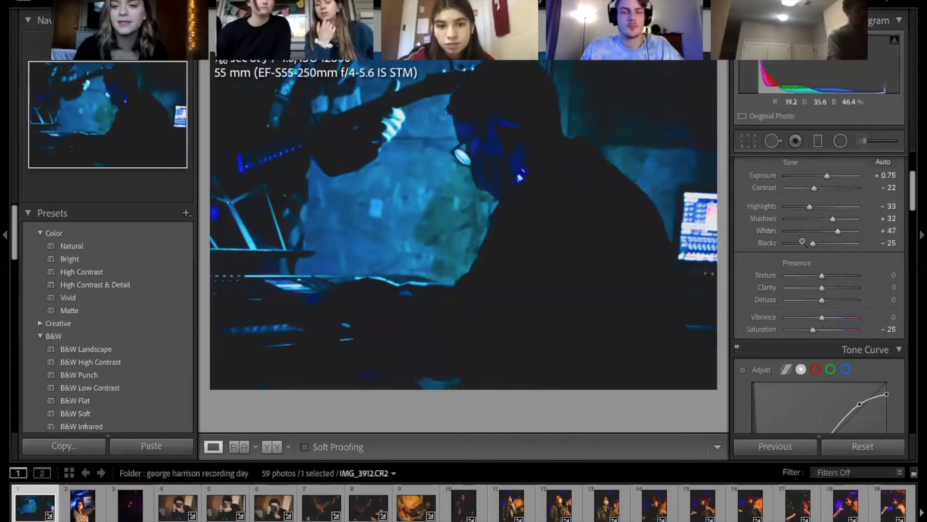
Try the blacks at both high and low strengths, including +100, and settle them at -16
scroll(835, 266, "down", 1)
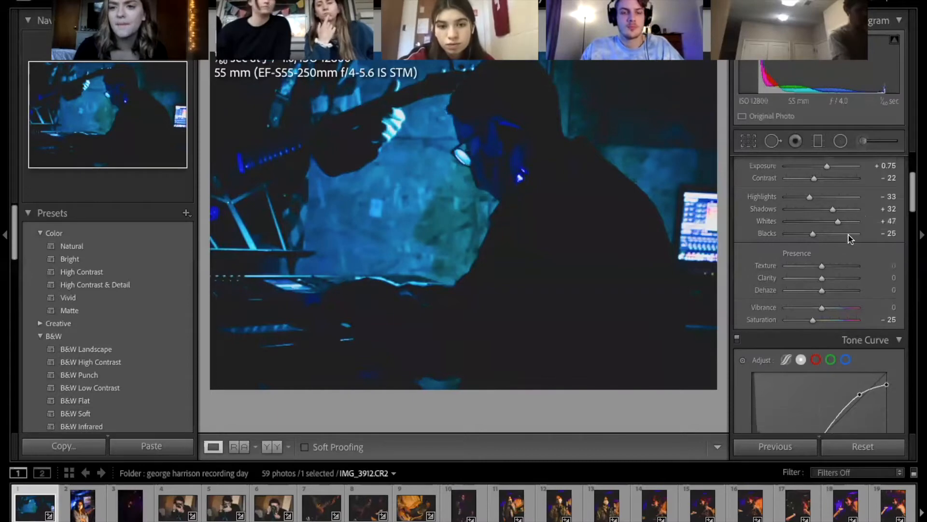
scroll(859, 224, "down", 1)
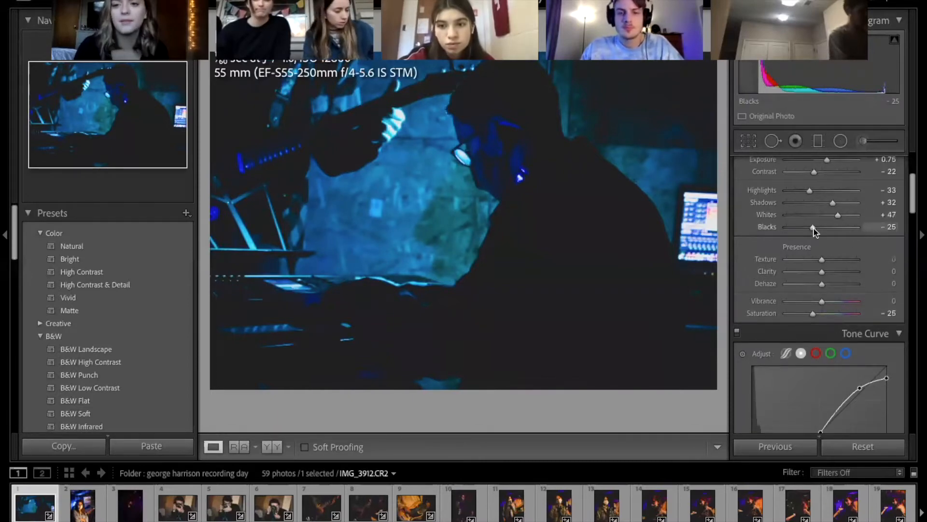
left_click_drag(795, 227, 815, 236)
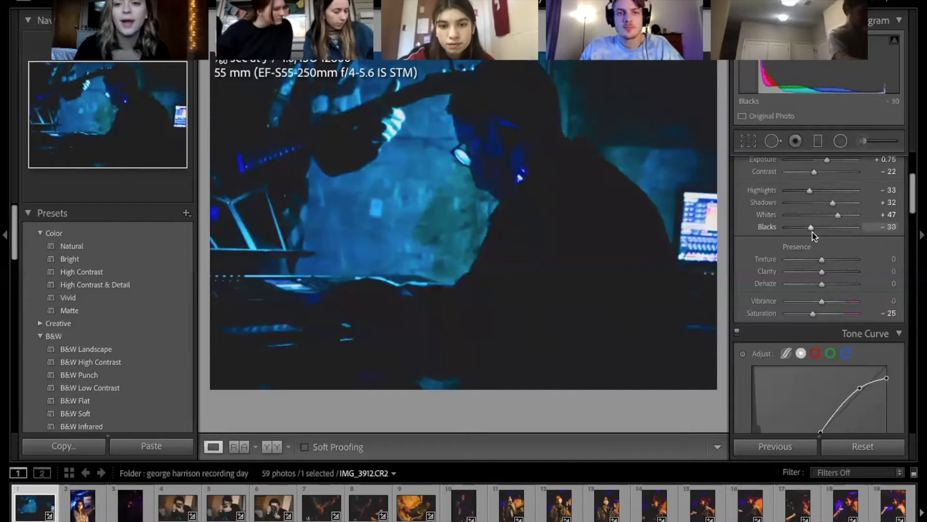
left_click_drag(889, 236, 896, 240)
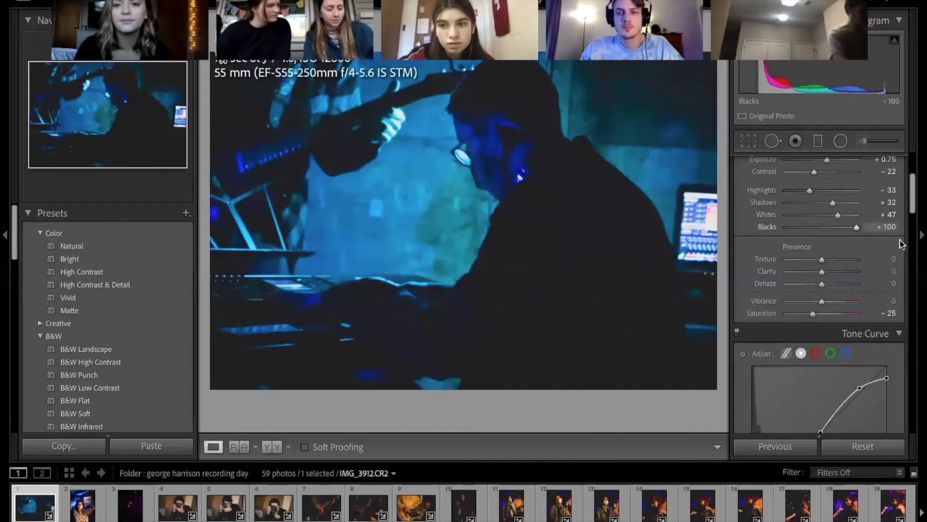
left_click_drag(739, 236, 792, 247)
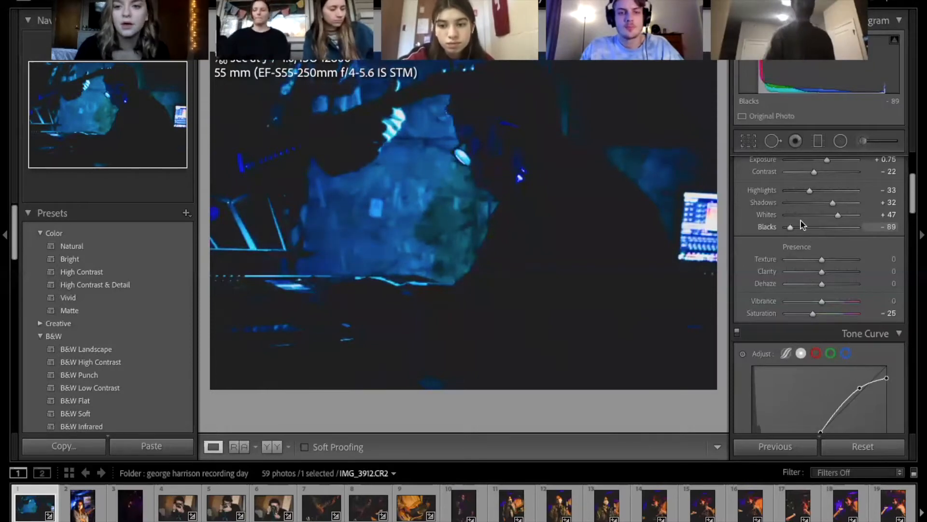
left_click(800, 224)
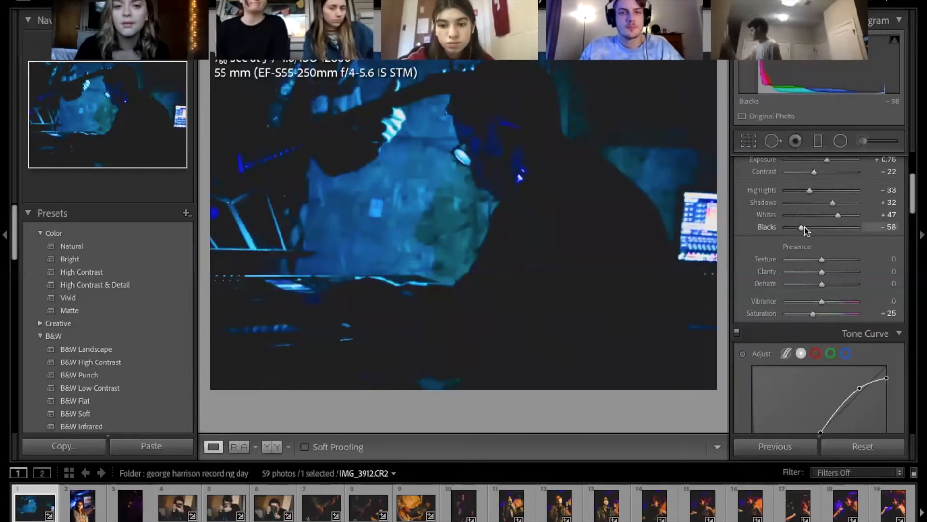
left_click_drag(805, 227, 814, 228)
Test the texture and return it to 0, and set the clarity to +4 after trying -100 and +100
scroll(828, 252, "down", 1)
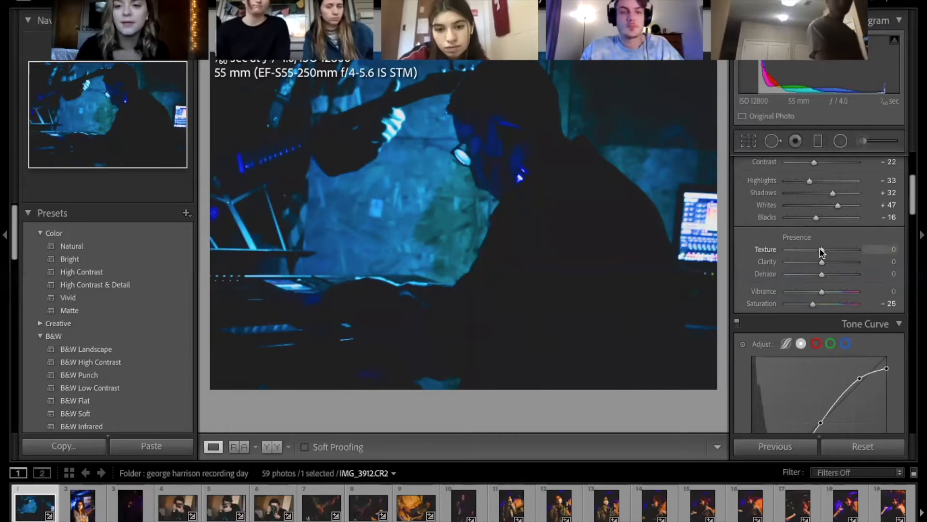
left_click_drag(779, 249, 824, 260)
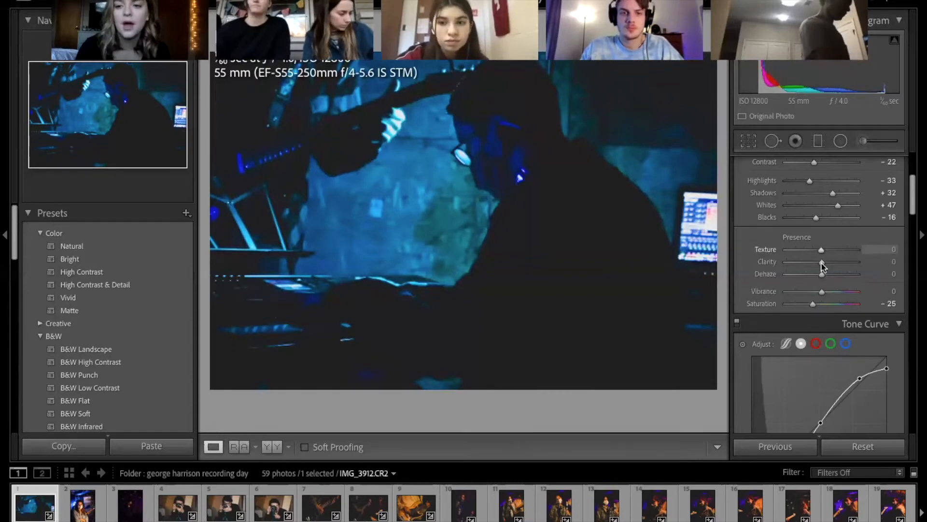
left_click_drag(822, 264, 783, 264)
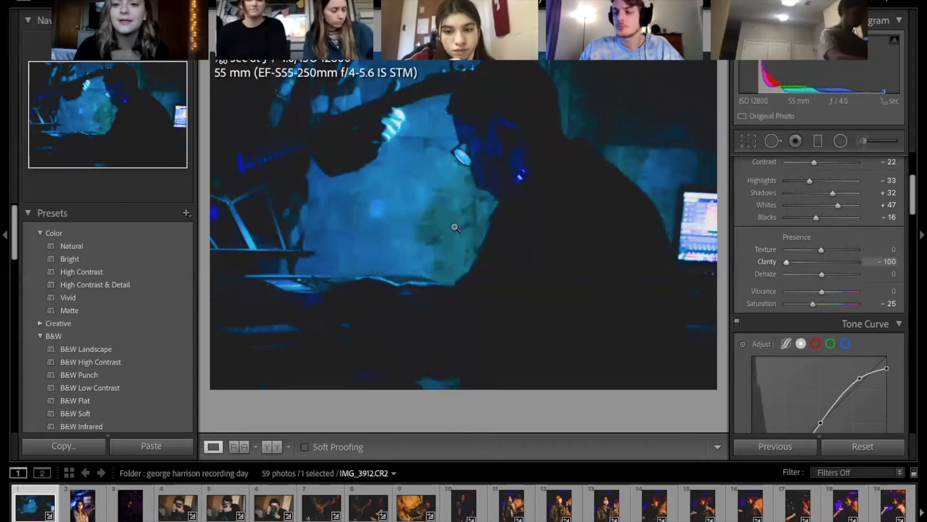
left_click_drag(787, 262, 875, 283)
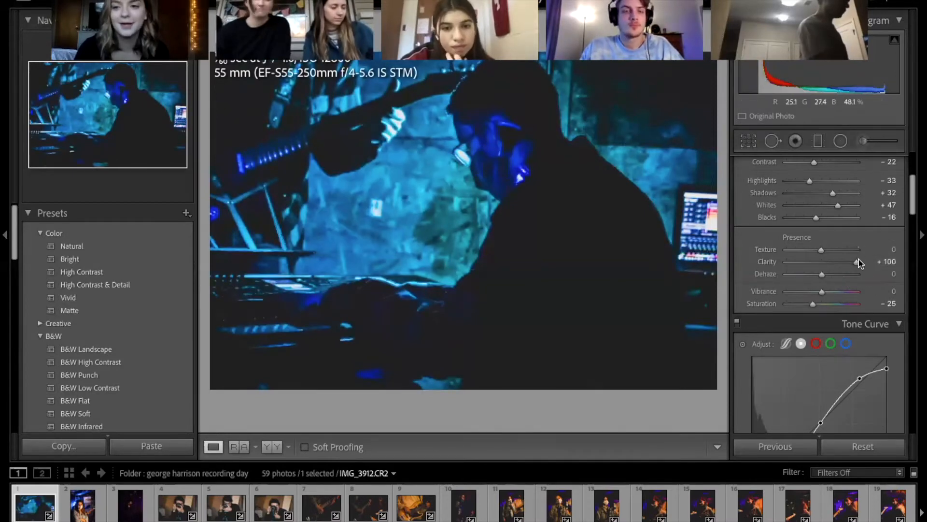
left_click_drag(857, 265, 822, 263)
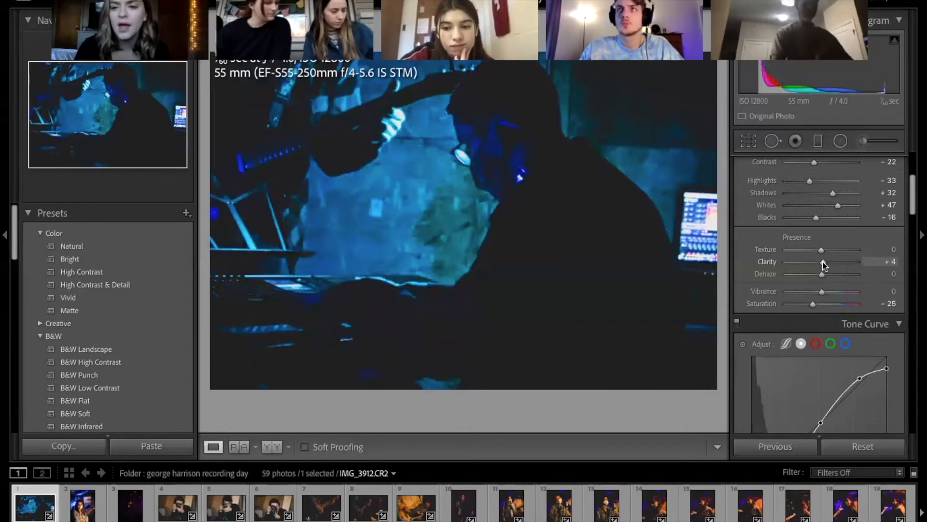
Try dehaze at different strengths up to +100 and return it to 0
scroll(824, 270, "down", 1)
scroll(824, 248, "down", 1)
mouse_move(823, 250)
left_mouse_down()
mouse_move(841, 252)
mouse_move(823, 251)
left_mouse_up()
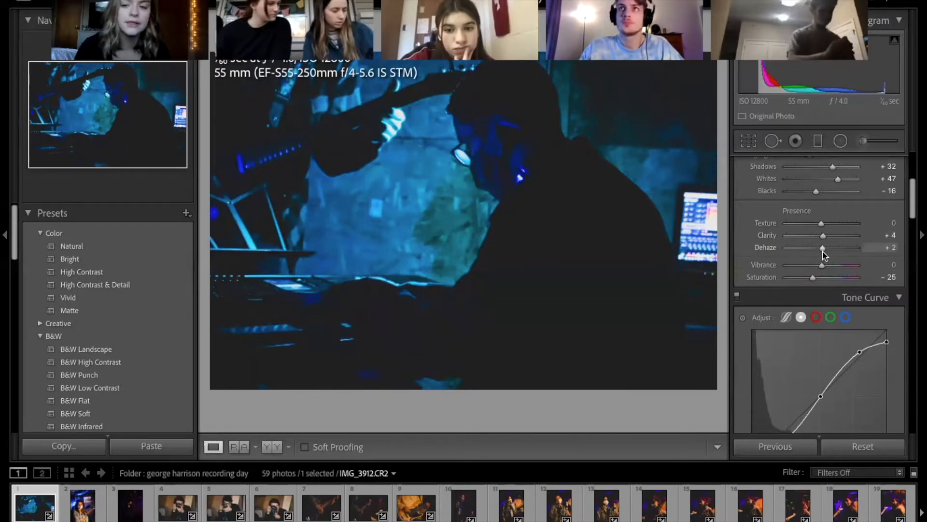
left_click(827, 248)
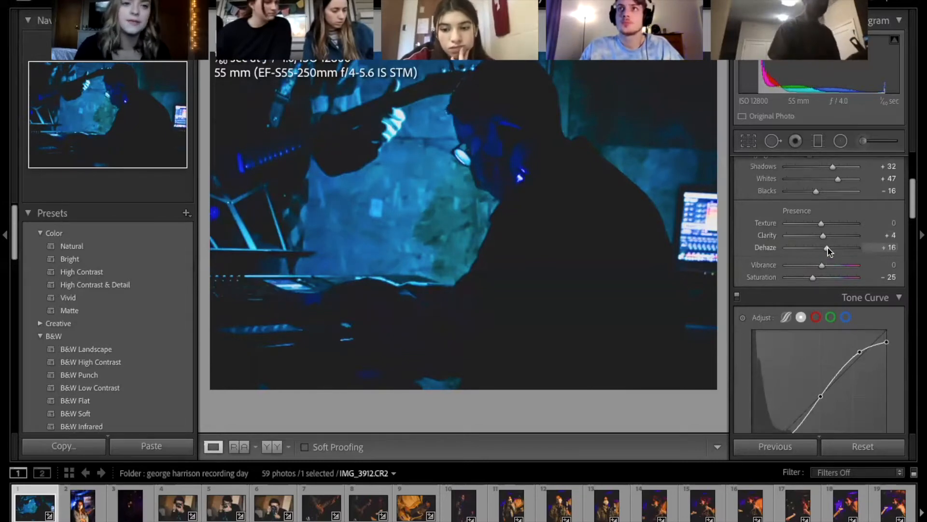
left_click_drag(852, 256, 869, 261)
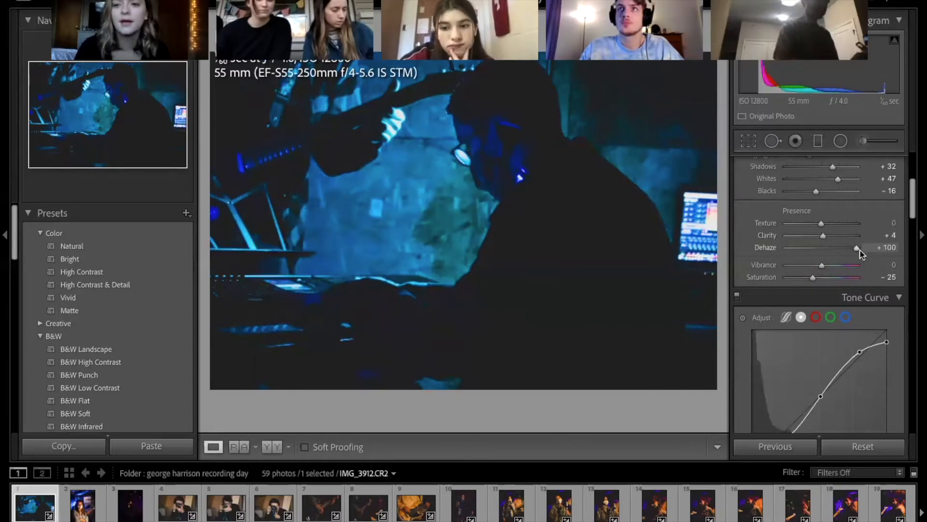
left_click_drag(843, 253, 823, 249)
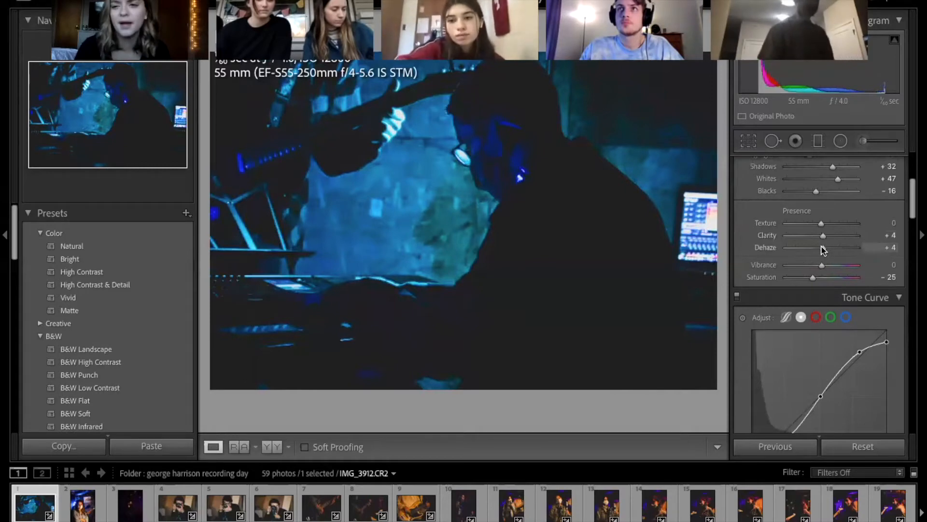
left_click_drag(823, 248, 821, 250)
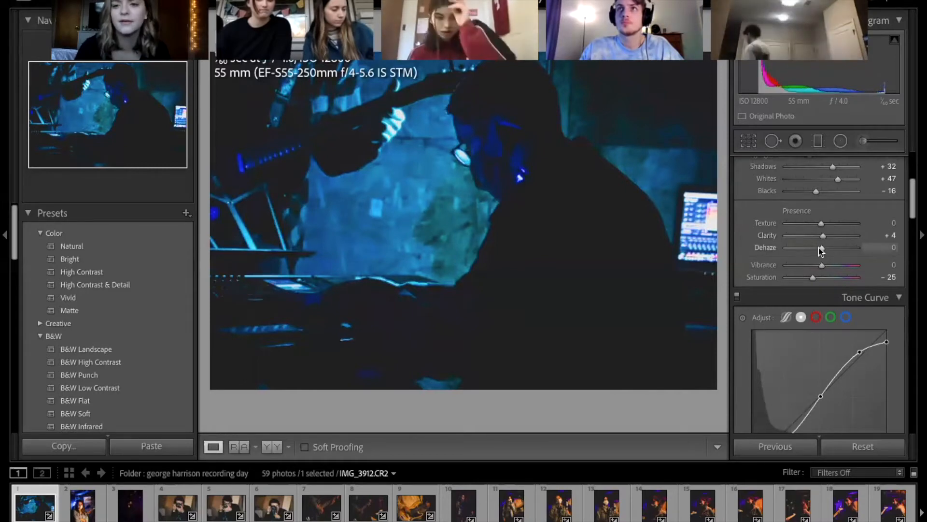
Try the vibrance at its minimum and raise it to +20
scroll(821, 250, "up", 1)
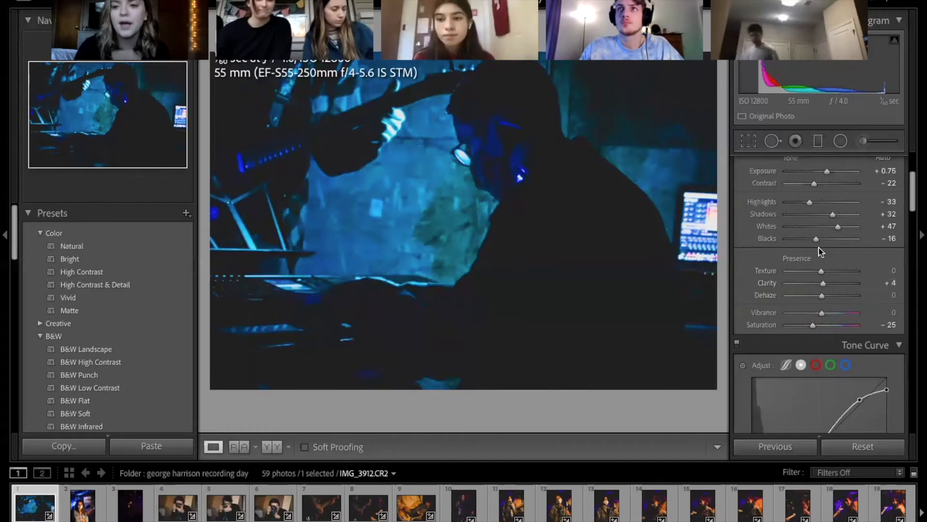
scroll(820, 250, "up", 1)
scroll(819, 250, "up", 1)
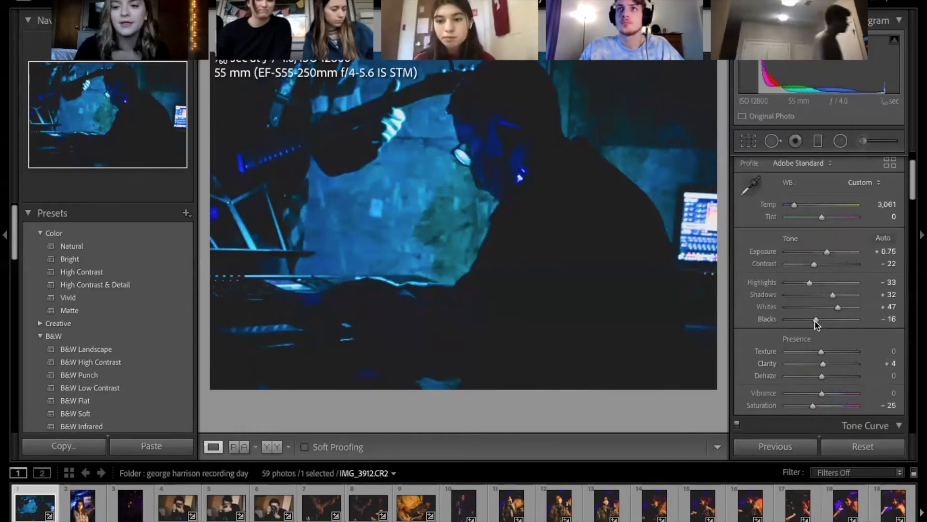
scroll(820, 332, "down", 2)
left_click_drag(823, 310, 755, 305)
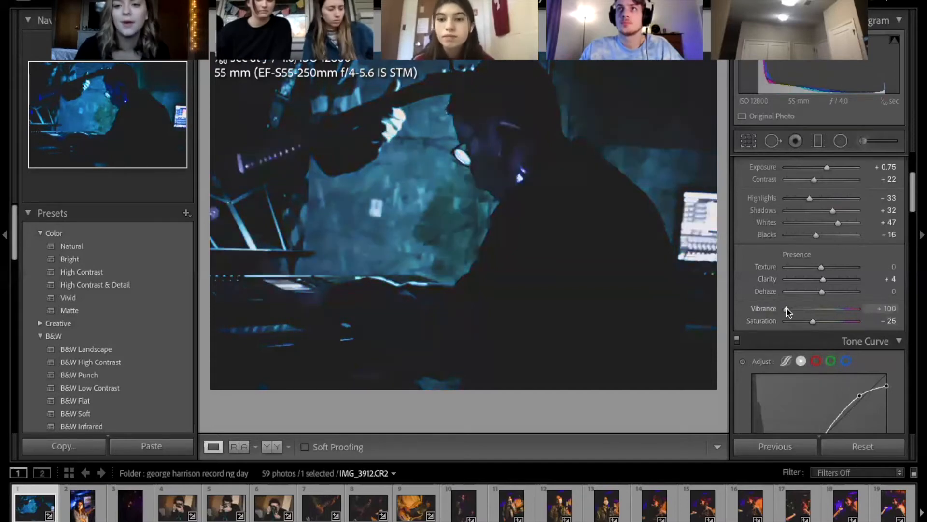
left_click_drag(786, 309, 829, 312)
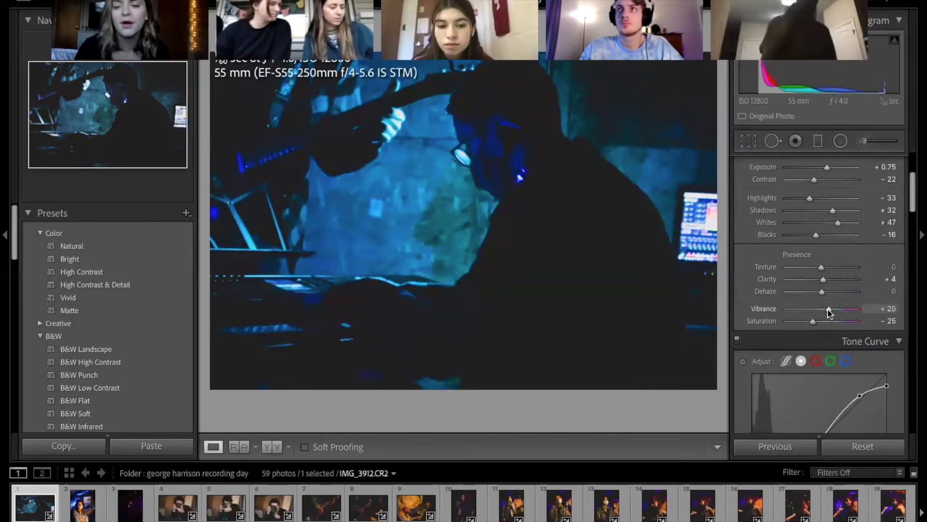
Try saturation and vibrance both at +100, and settle the vibrance at +5 and the saturation at +4
scroll(828, 309, "down", 1)
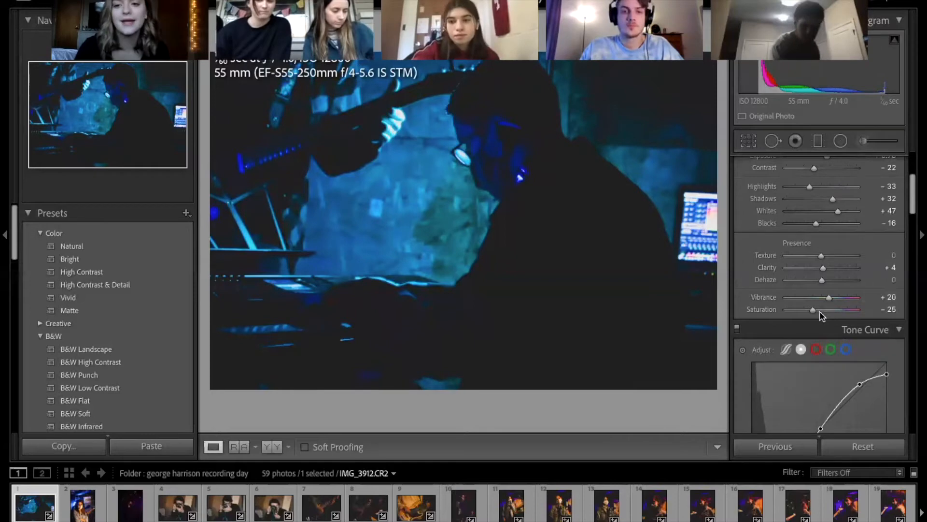
scroll(820, 312, "up", 1)
scroll(816, 333, "up", 2)
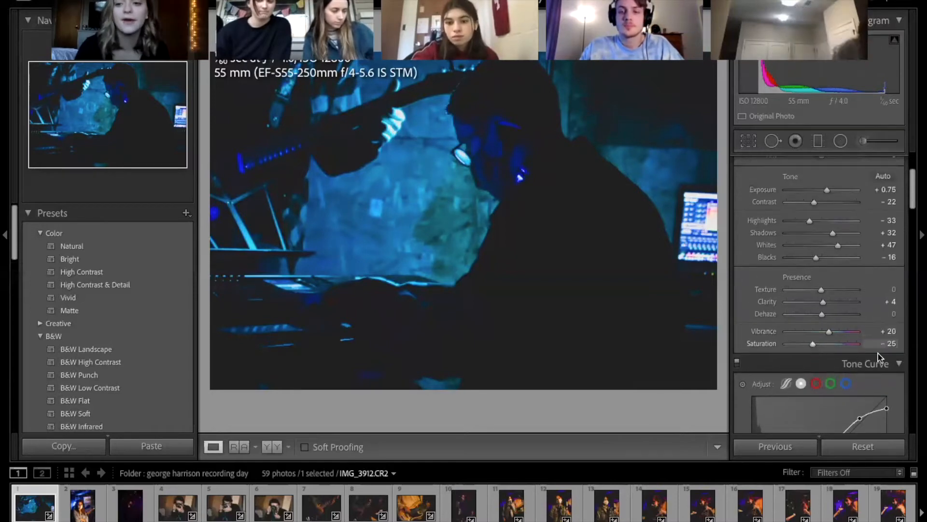
left_click_drag(813, 345, 858, 344)
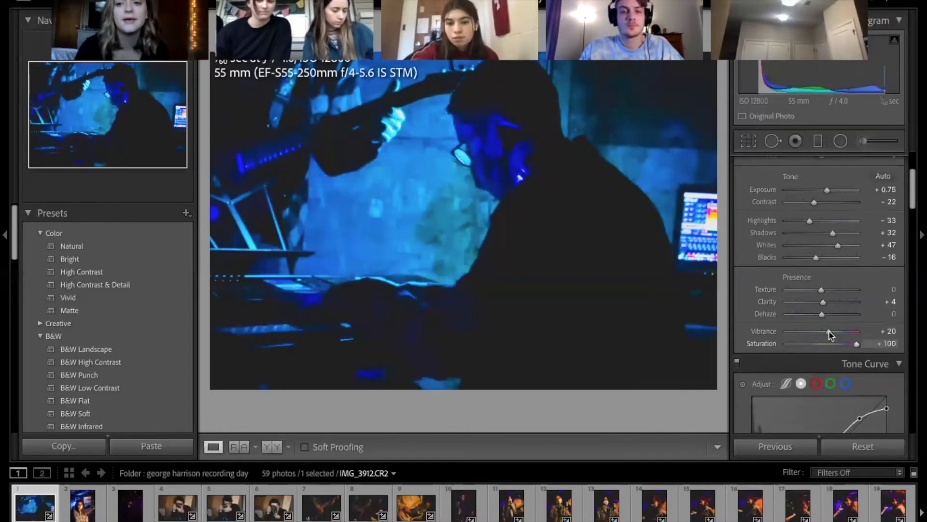
left_click(787, 332)
left_click_drag(819, 332, 890, 333)
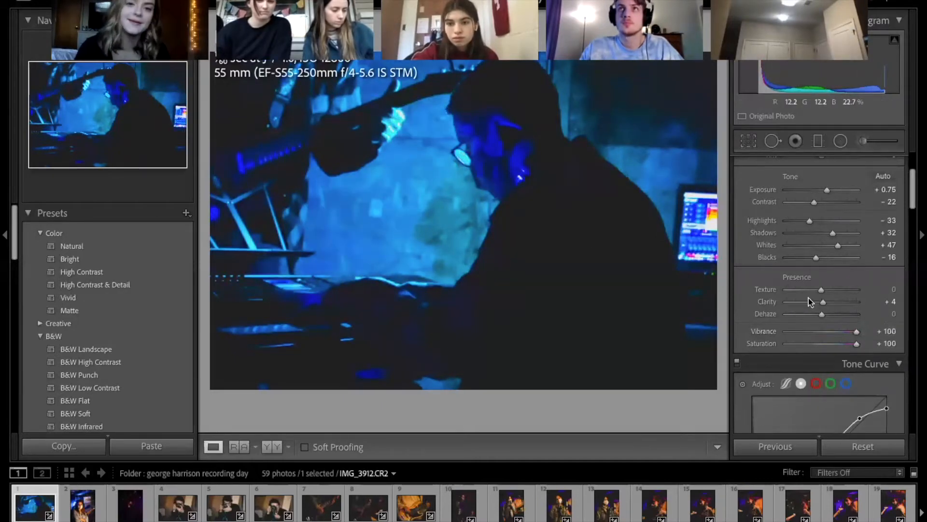
left_click_drag(856, 332, 821, 333)
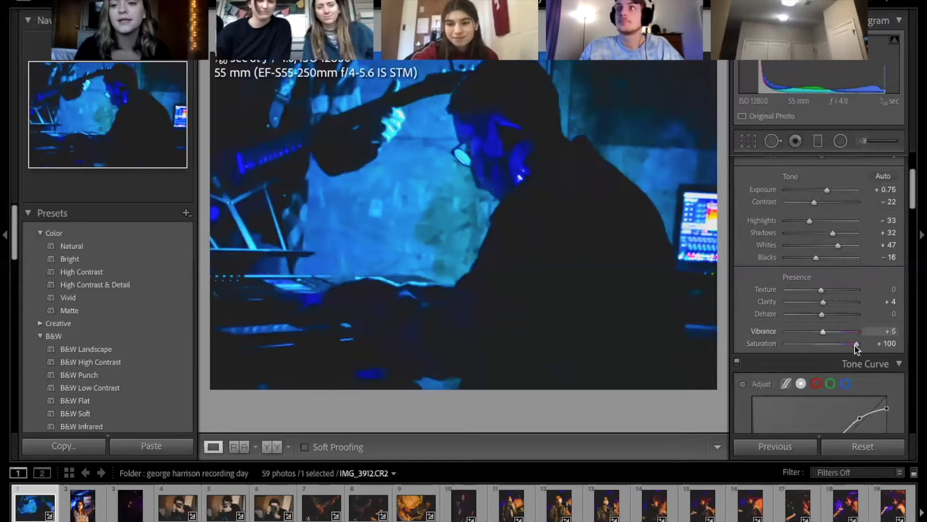
left_click_drag(830, 350, 822, 348)
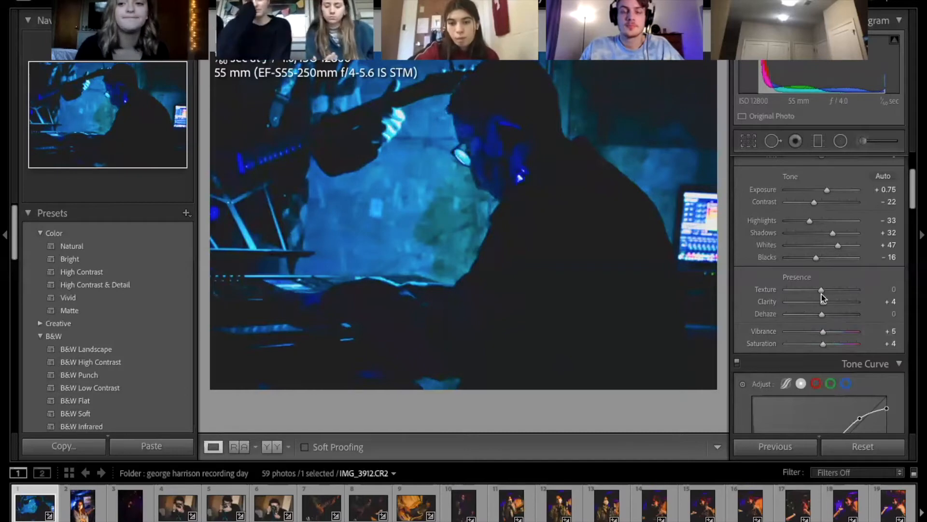
scroll(821, 292, "up", 3)
scroll(837, 338, "up", 1)
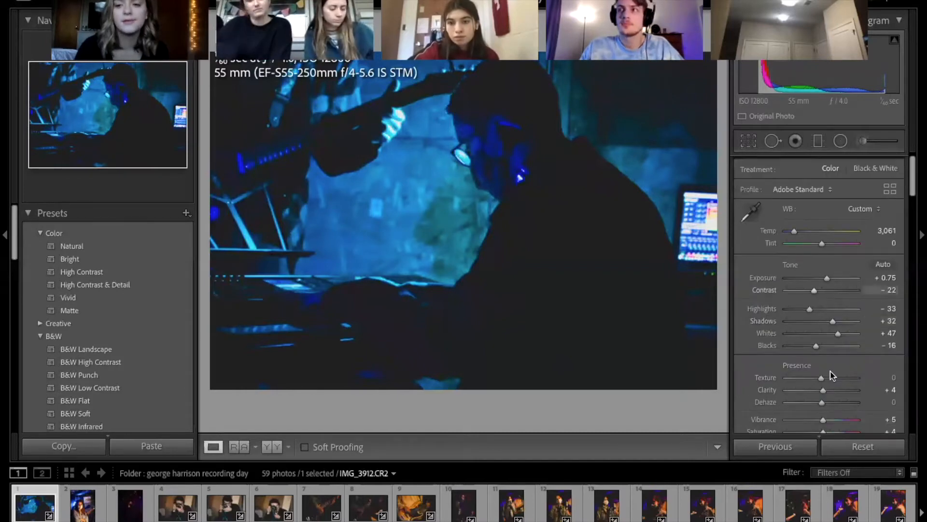
scroll(832, 375, "down", 3)
scroll(828, 326, "down", 2)
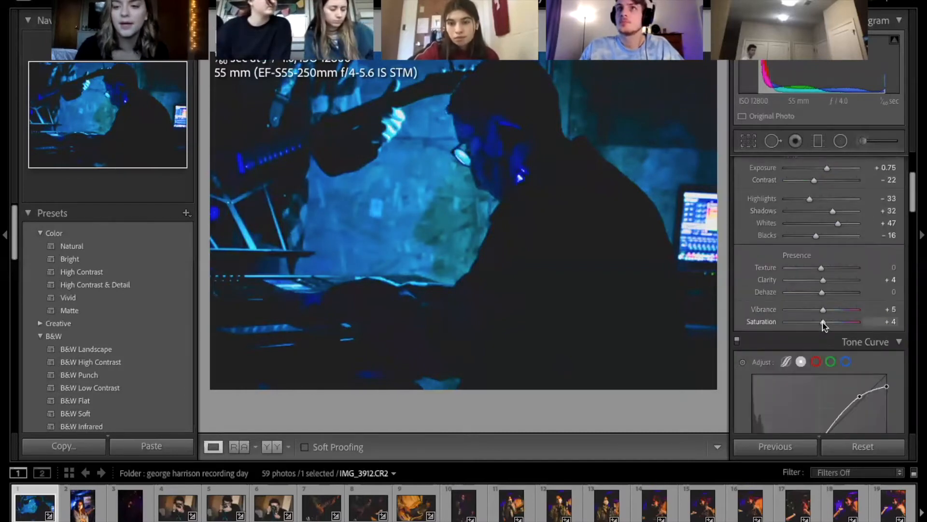
Lower the photo's overall saturation to -27
left_click_drag(823, 322, 812, 325)
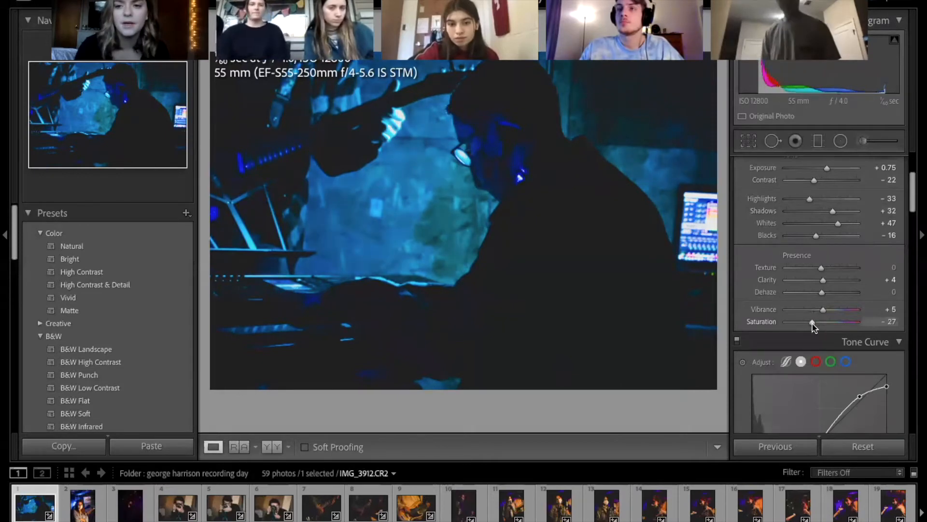
Try the white balance temperature at 50,000 and 2,000, and the tint at -150 and +150
scroll(831, 256, "up", 1)
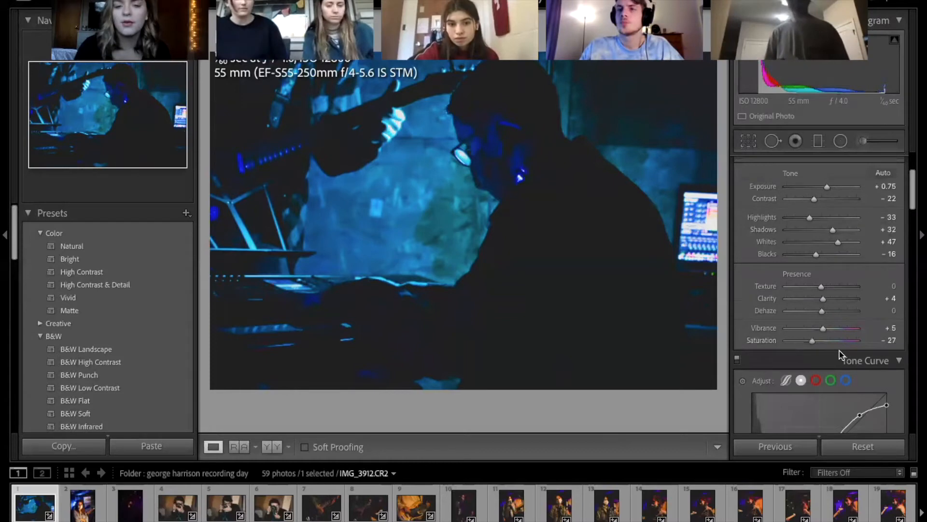
scroll(841, 351, "up", 3)
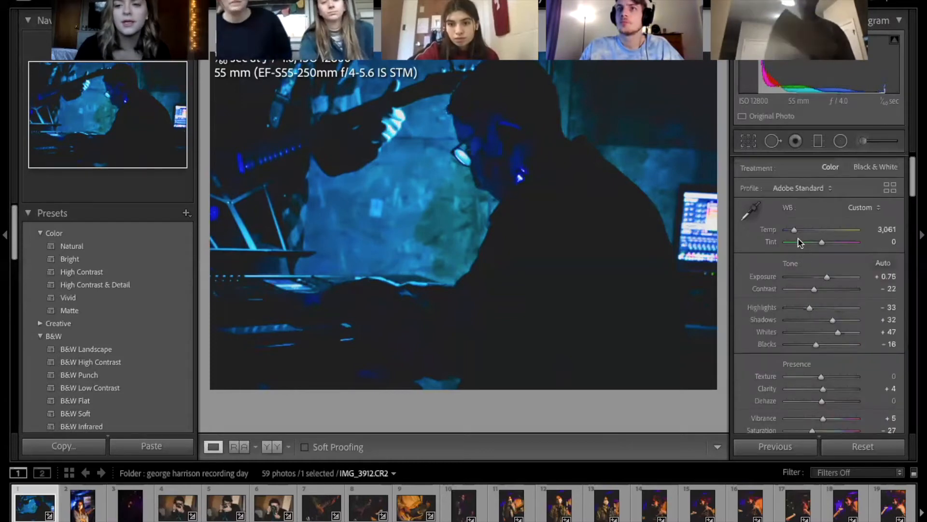
scroll(798, 238, "up", 1)
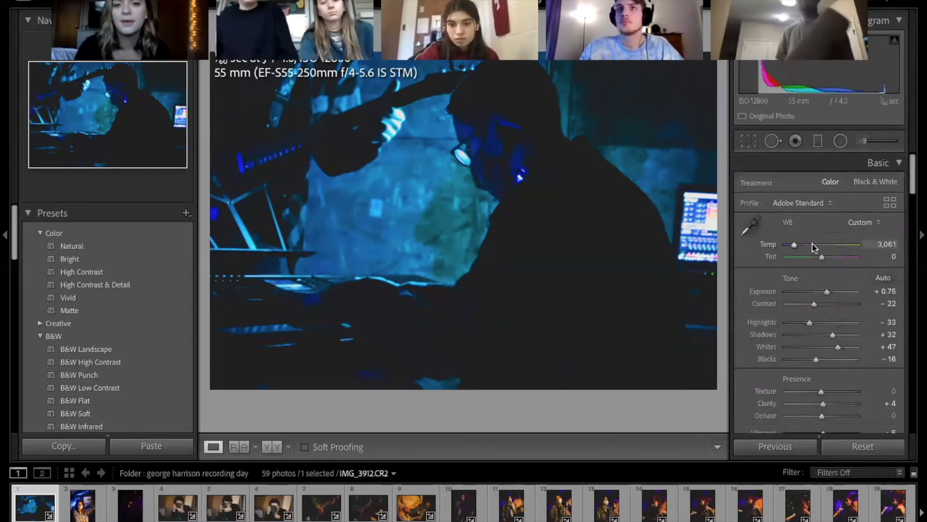
left_click(802, 246)
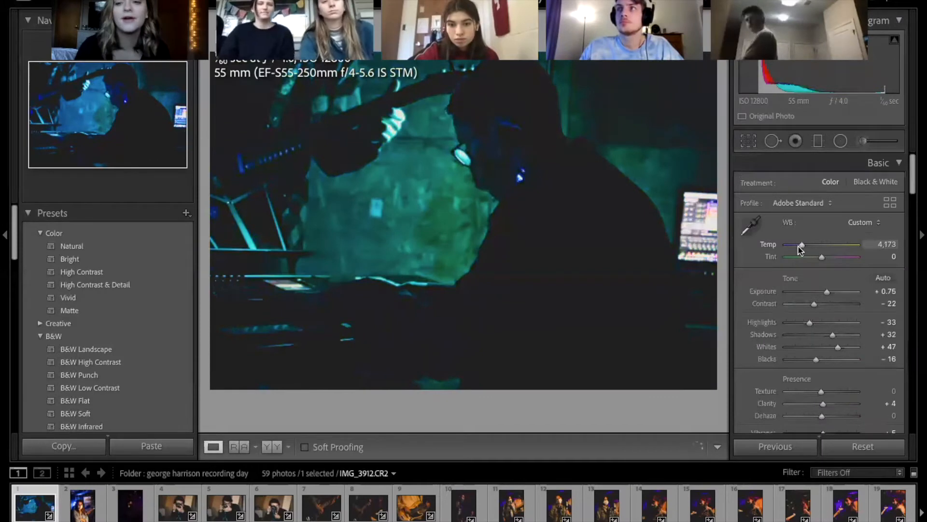
left_click_drag(799, 246, 866, 262)
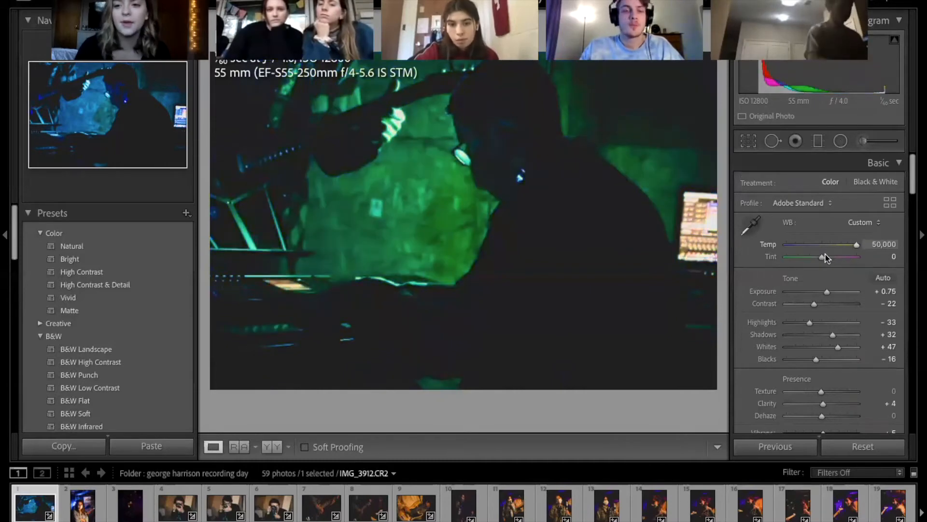
left_click_drag(819, 259, 763, 264)
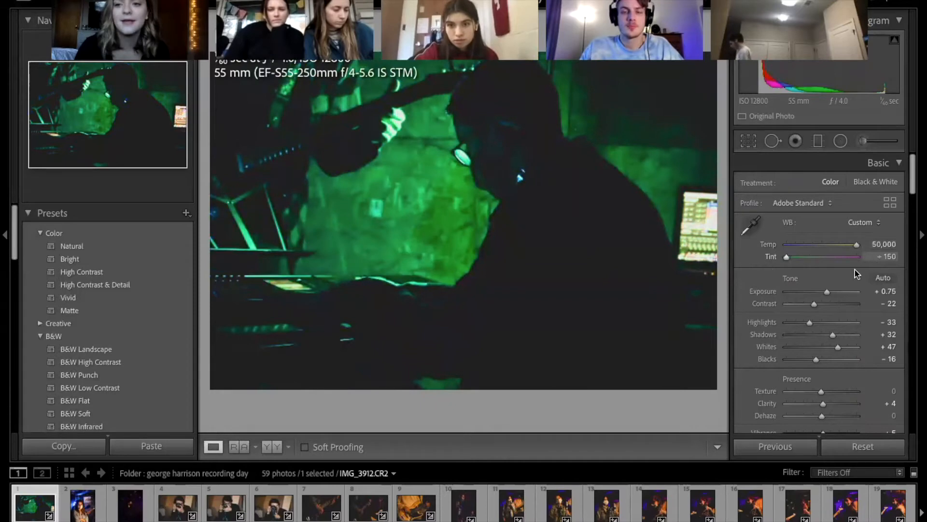
left_click(820, 263)
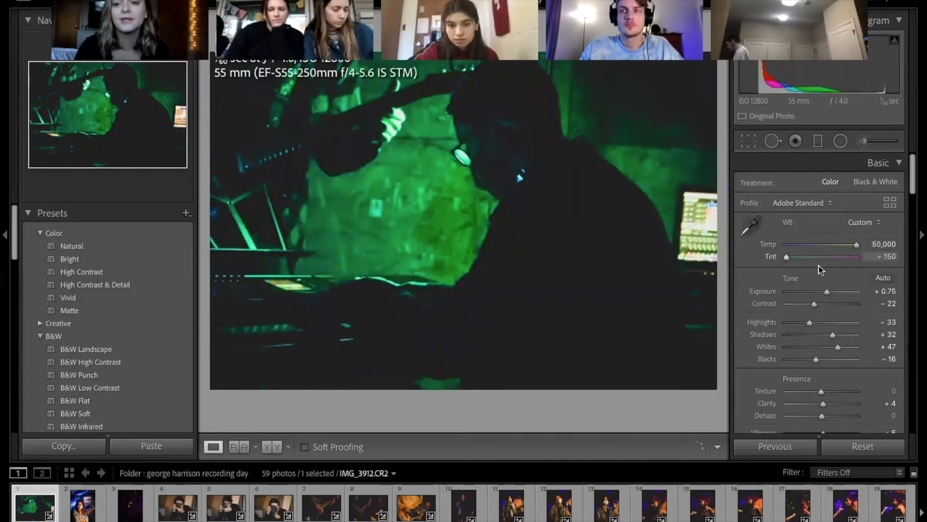
left_click_drag(855, 250, 866, 265)
left_click_drag(845, 256, 766, 248)
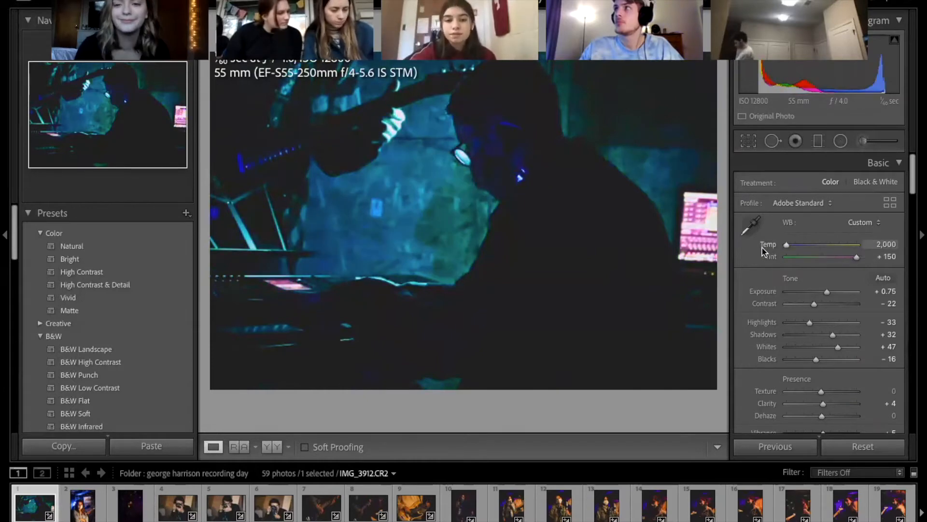
Settle the white balance at a temperature of 3,786 and a tint of -21
left_click_drag(816, 255, 859, 266)
left_click(822, 259)
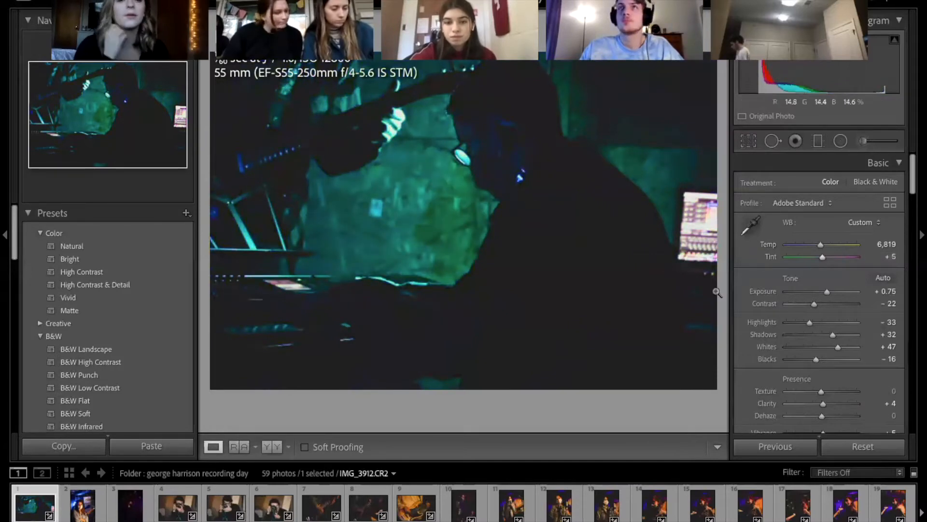
left_click(820, 257)
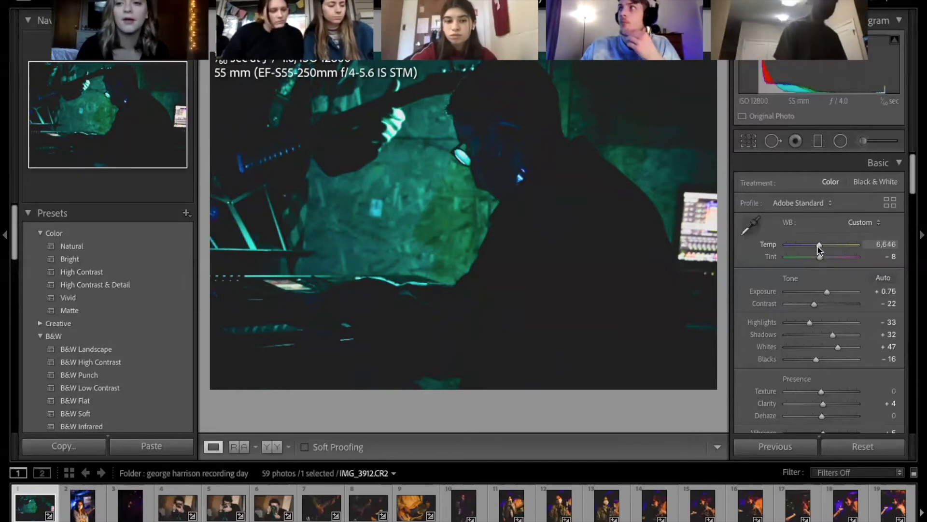
left_click_drag(802, 248, 799, 248)
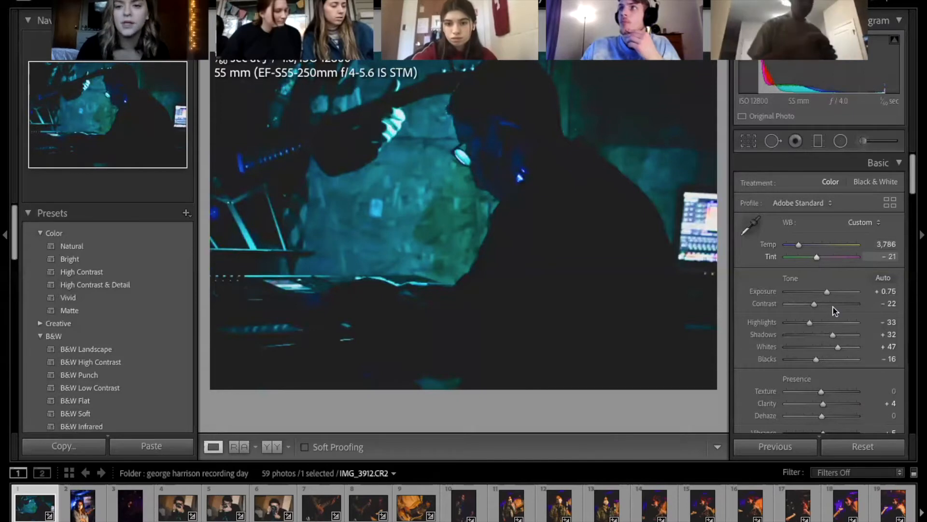
Move the tone curve's upper highlight point to input 186, output 202
scroll(834, 308, "down", 5)
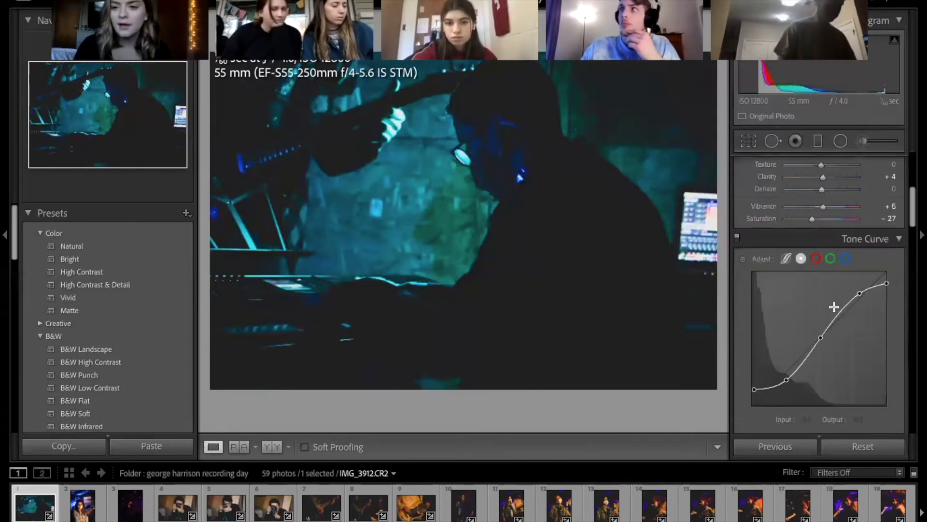
scroll(834, 307, "down", 2)
scroll(846, 215, "down", 1)
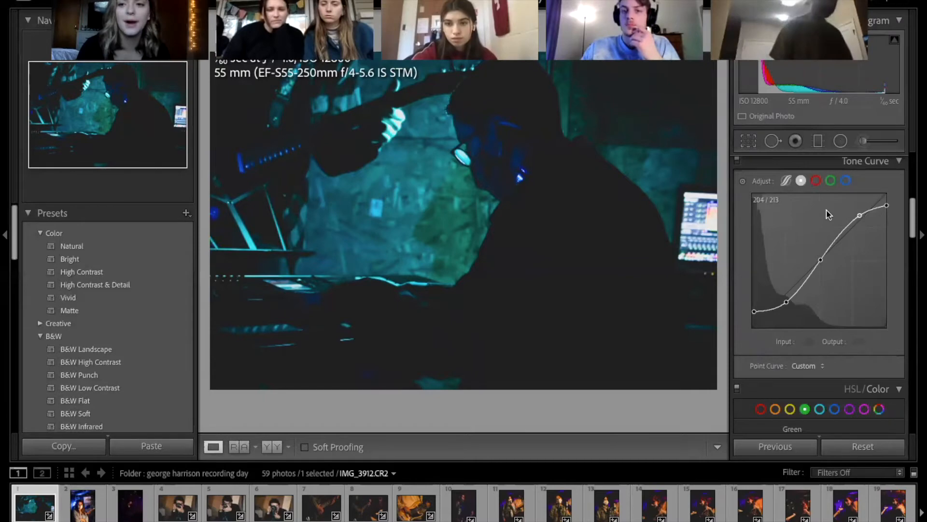
scroll(829, 214, "up", 5)
scroll(820, 266, "up", 3)
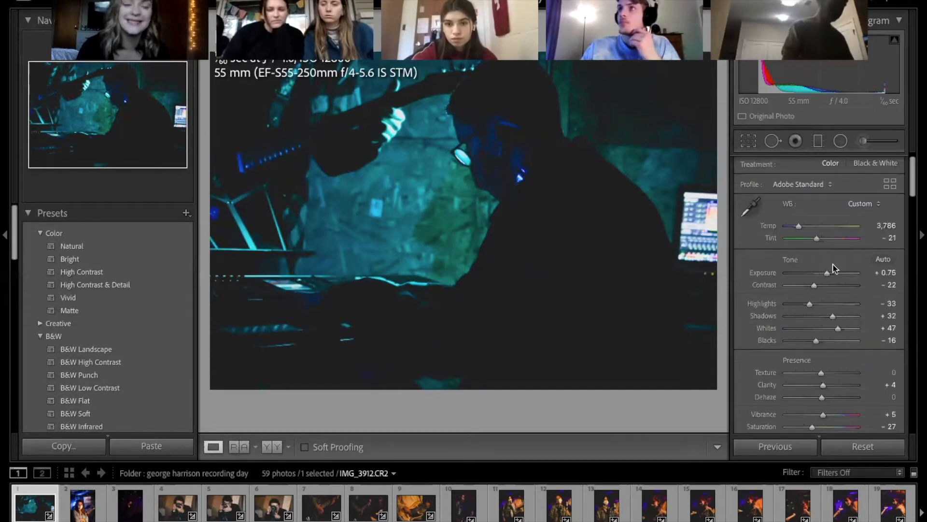
scroll(835, 268, "down", 1)
scroll(835, 268, "down", 4)
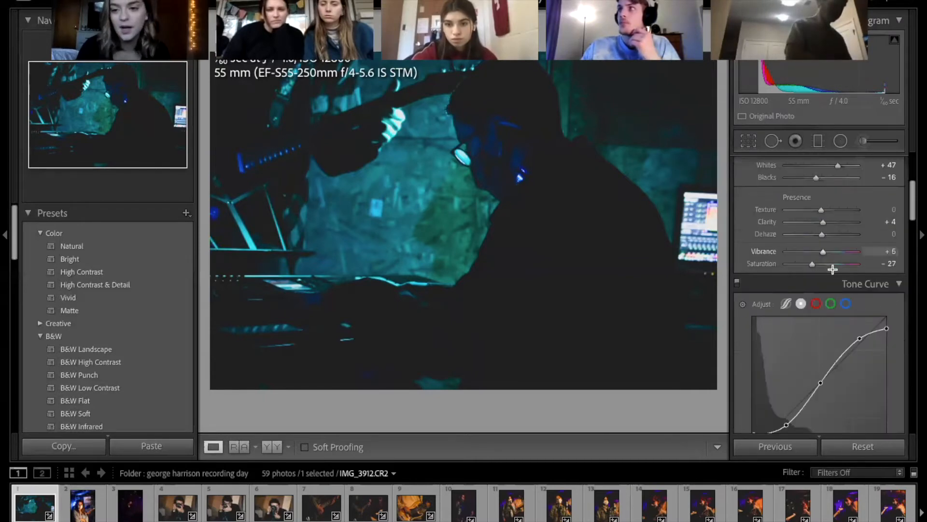
scroll(833, 269, "down", 2)
mouse_move(850, 261)
left_mouse_down()
mouse_move(837, 244)
mouse_move(857, 284)
mouse_move(826, 245)
mouse_move(850, 272)
left_mouse_up()
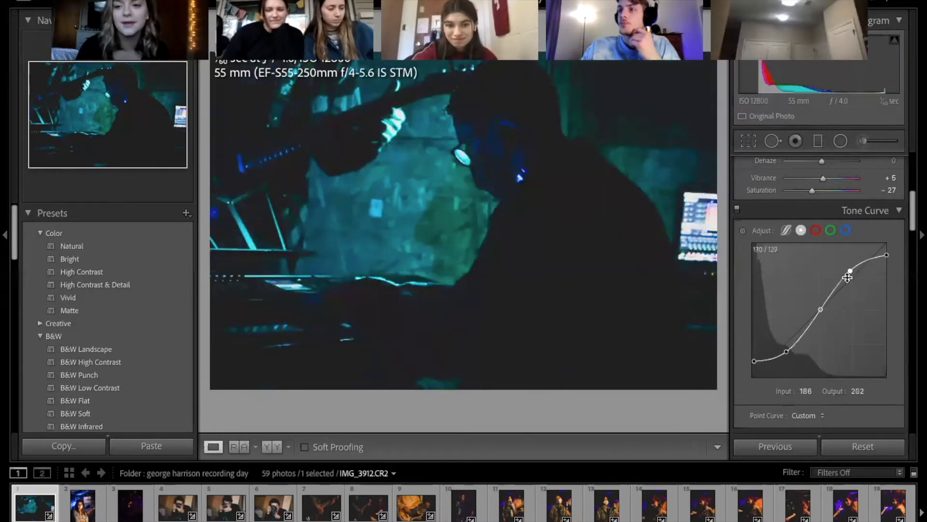
Try the tone curve's middle point at different heights and settle it at input 120, output 122
left_click(820, 311)
left_click_drag(825, 333, 821, 305)
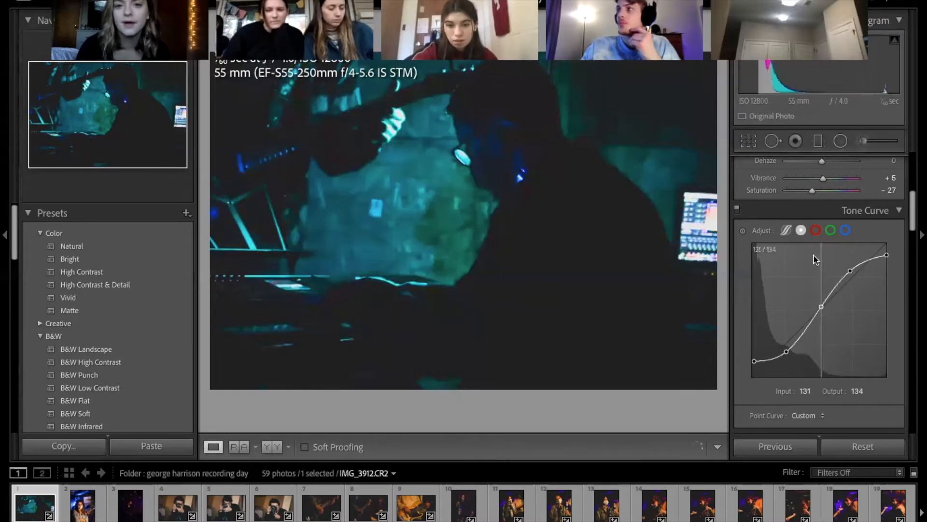
left_click_drag(816, 259, 815, 313)
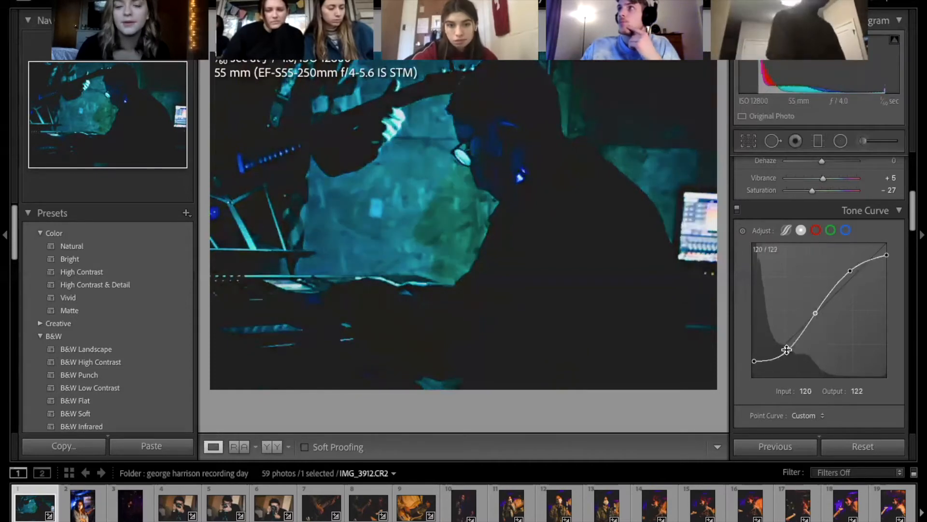
Try moving the tone curve's shadow point and return it to input 65, output 49
left_click_drag(772, 300, 774, 353)
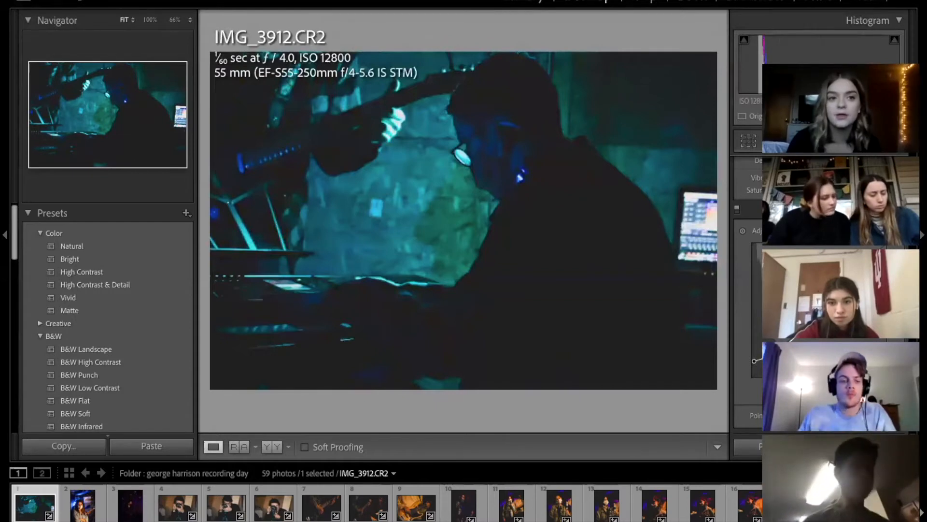
left_click(170, 1)
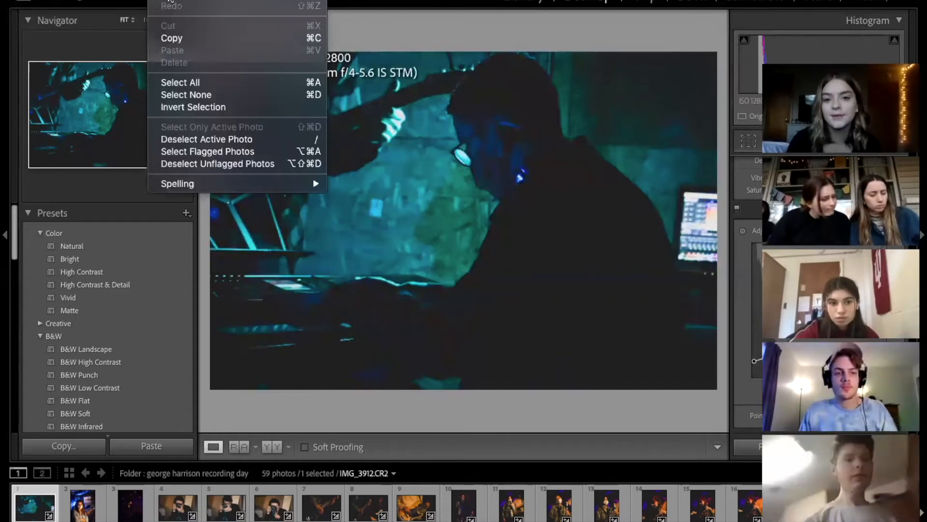
left_click(170, 0)
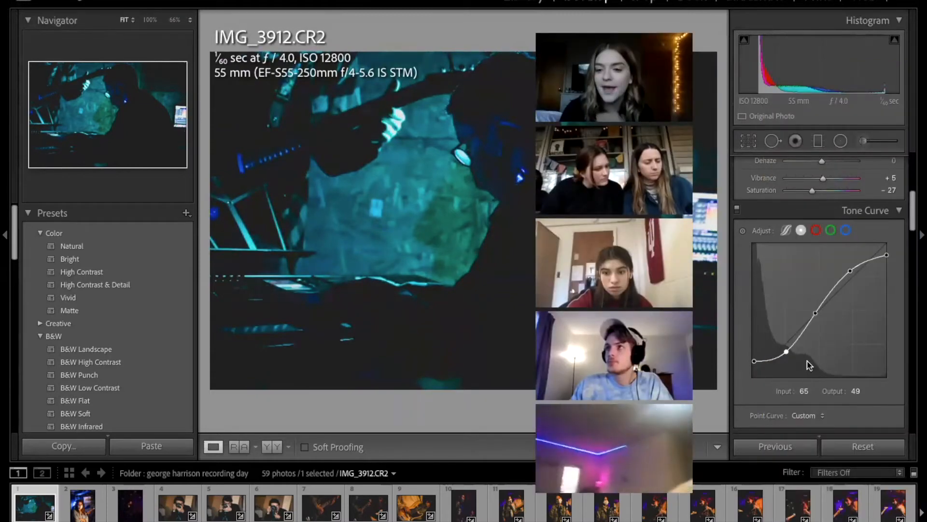
In the HSL color adjustments, try the aqua saturation at -100 and set it to +4
scroll(809, 366, "down", 5)
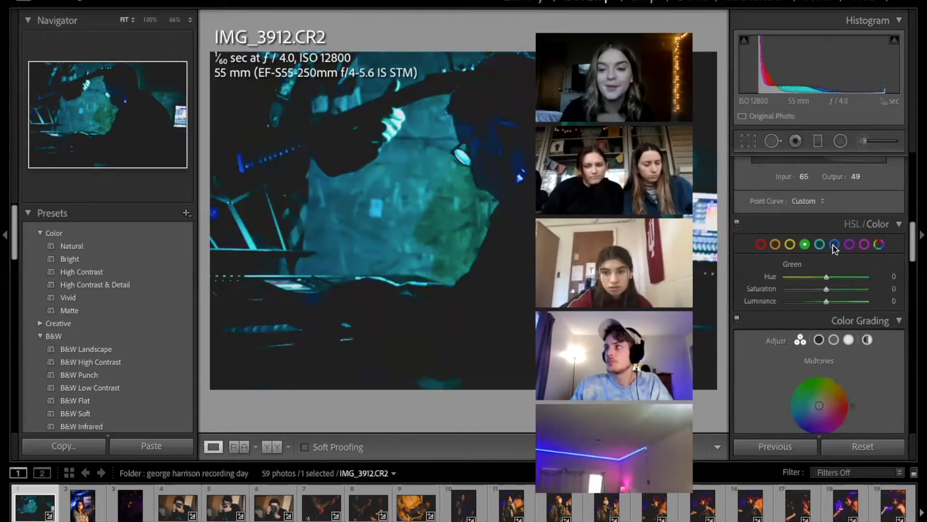
scroll(834, 247, "down", 1)
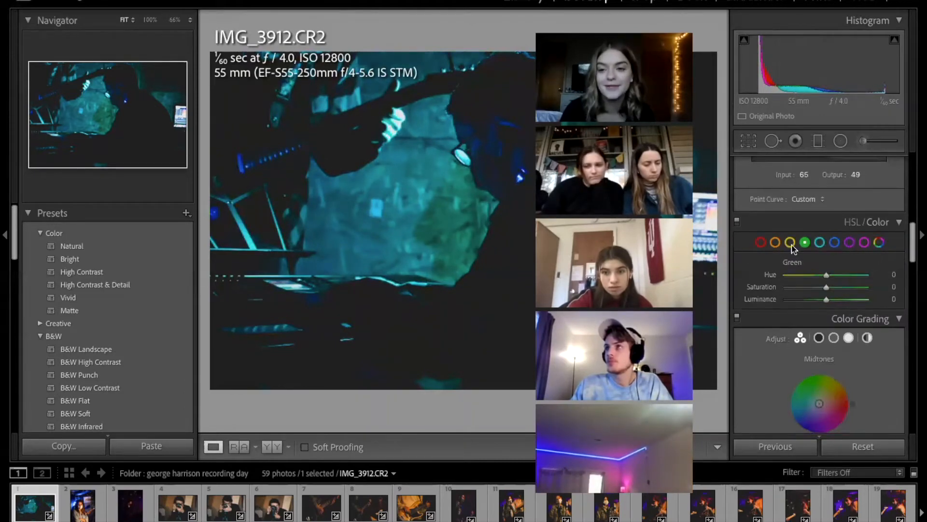
left_click(864, 242)
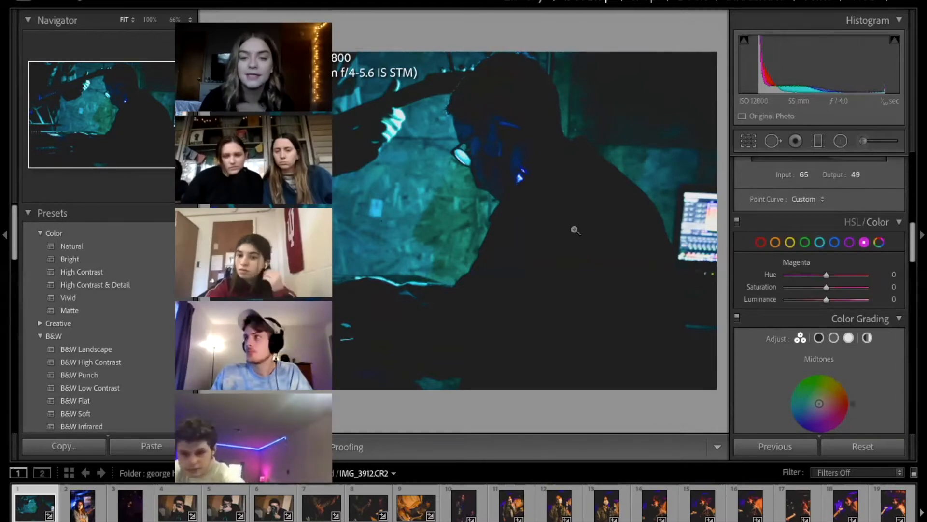
left_click(820, 242)
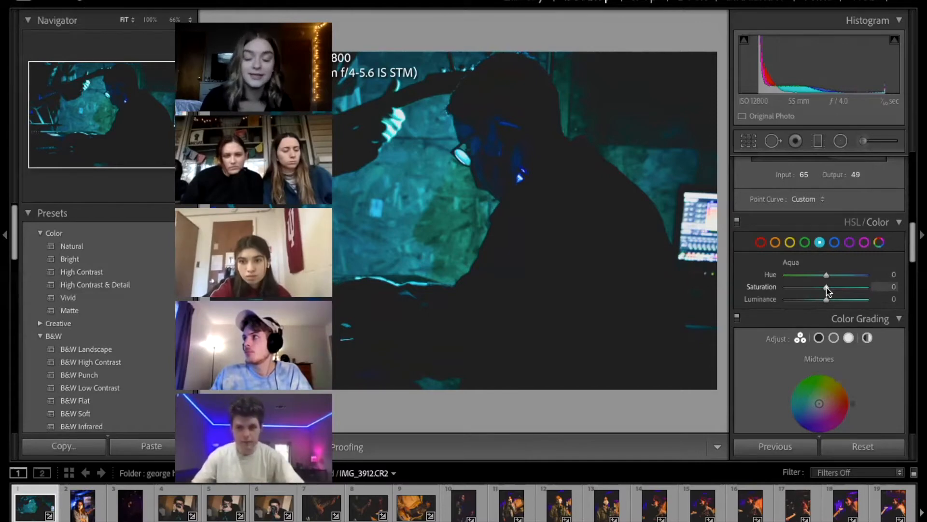
left_click_drag(827, 289, 759, 285)
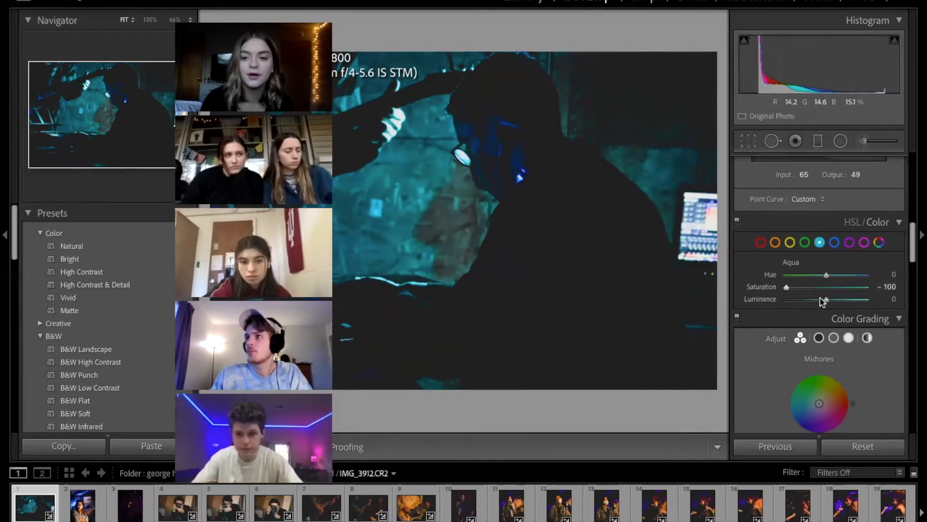
left_click_drag(787, 287, 828, 292)
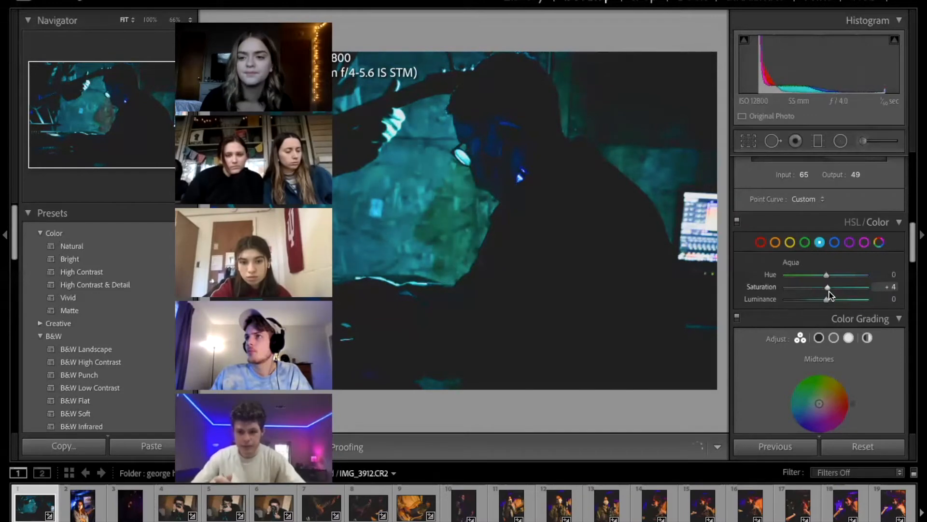
Try the green hue at -100 and +100, and set it to -1
left_click(807, 239)
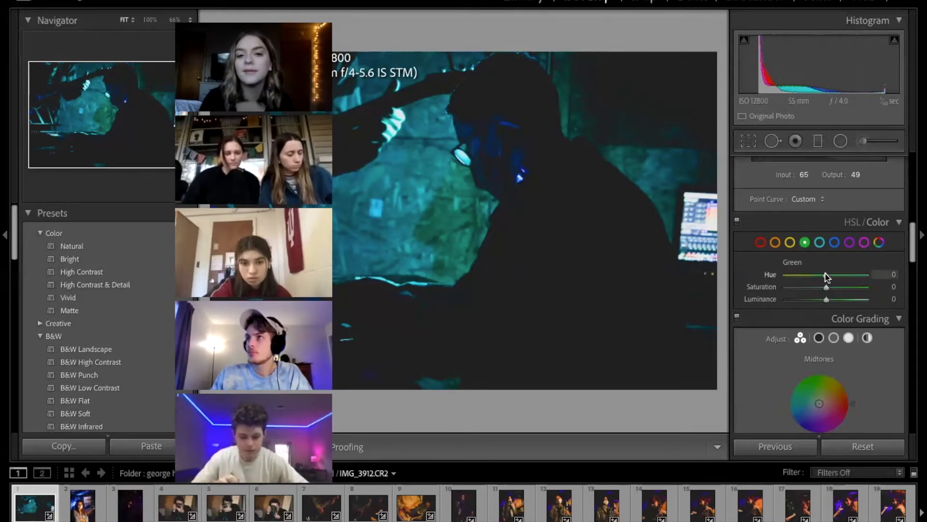
left_click_drag(827, 276, 755, 268)
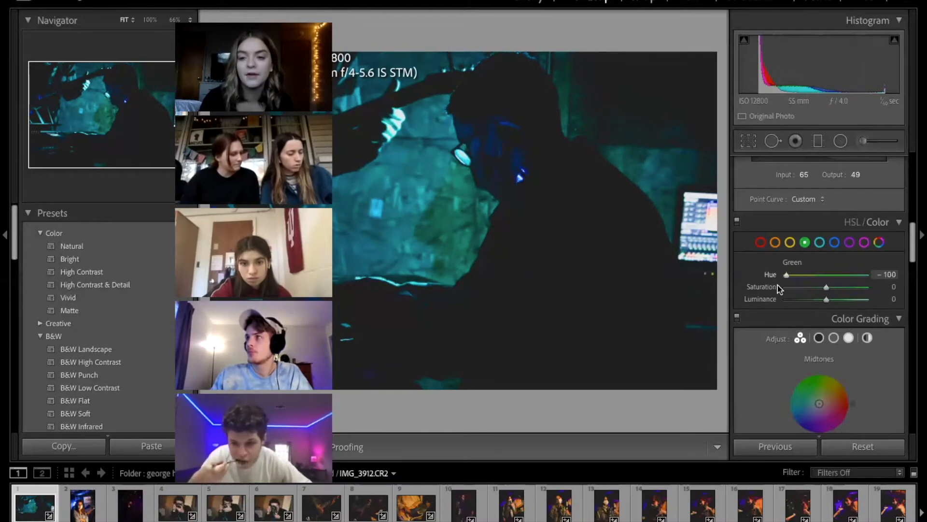
left_click_drag(786, 274, 827, 273)
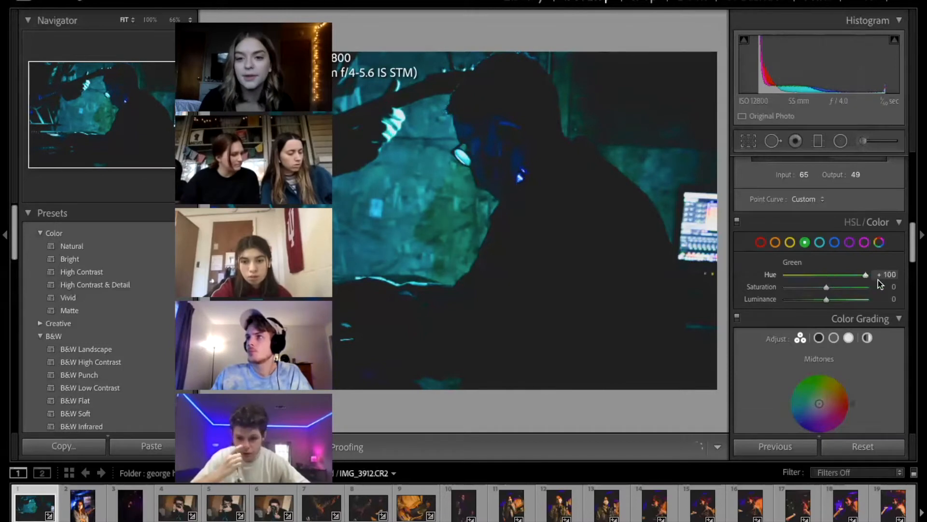
left_click(825, 278)
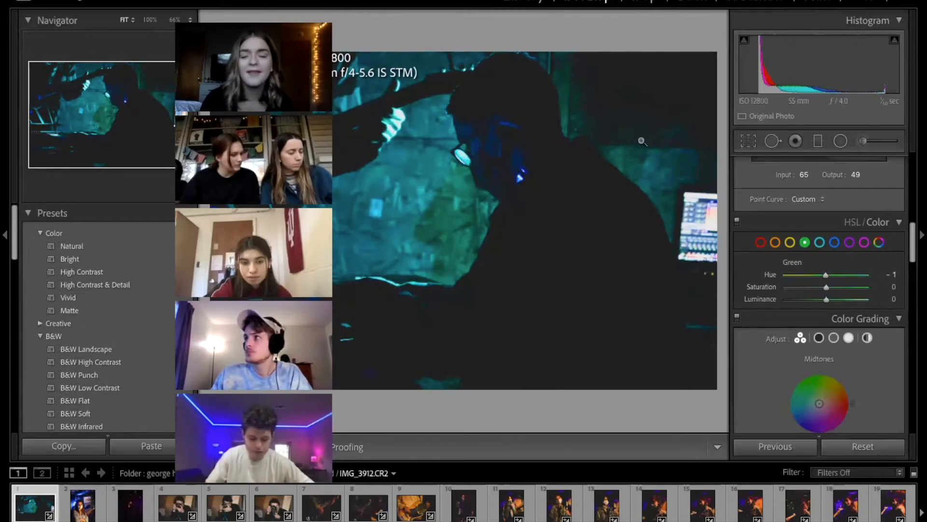
scroll(825, 279, "down", 1)
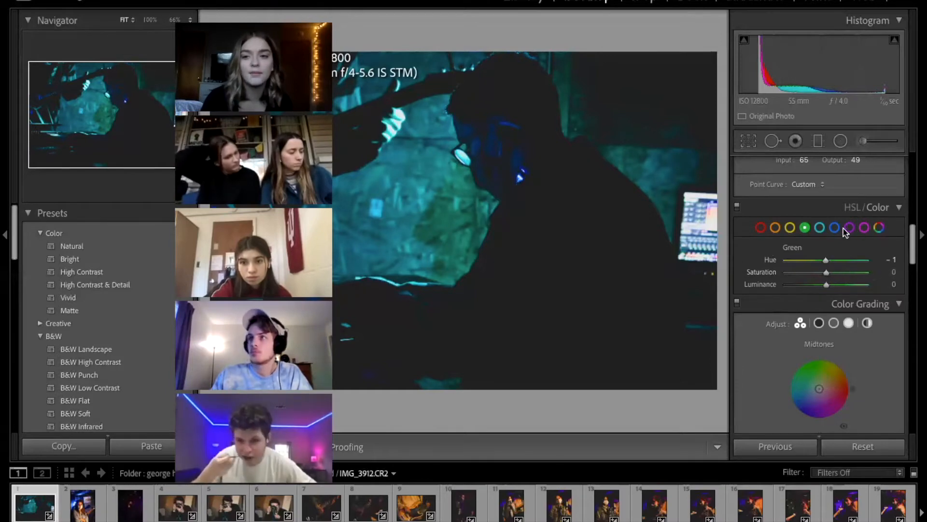
scroll(839, 230, "up", 10)
scroll(802, 231, "up", 1)
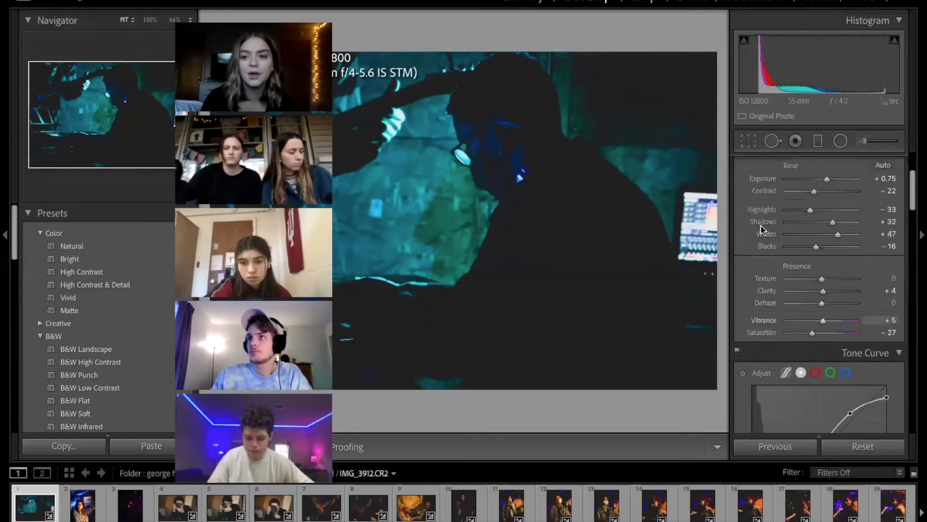
scroll(786, 277, "up", 3)
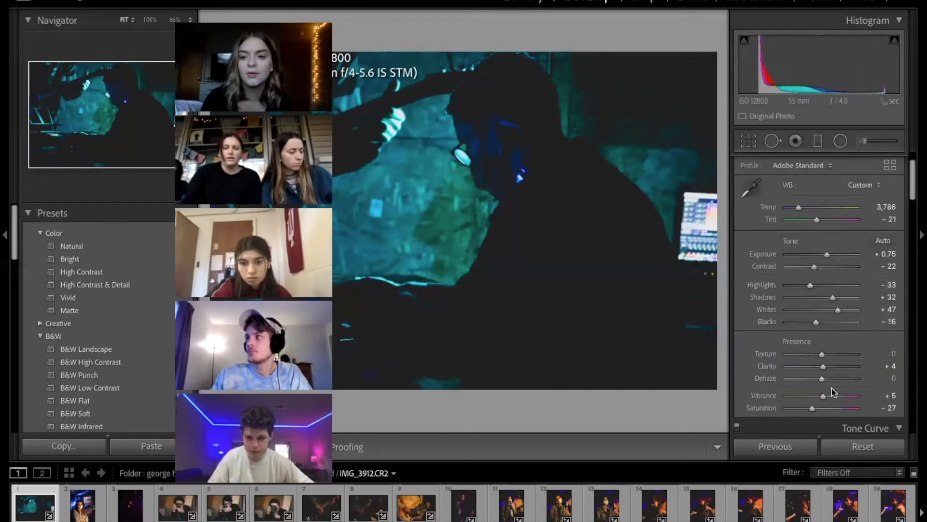
scroll(813, 315, "down", 8)
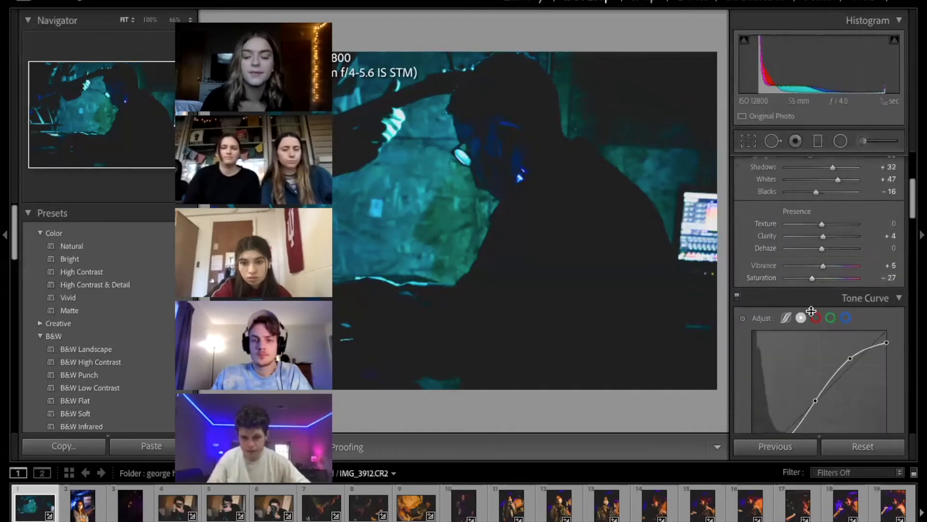
scroll(813, 314, "down", 2)
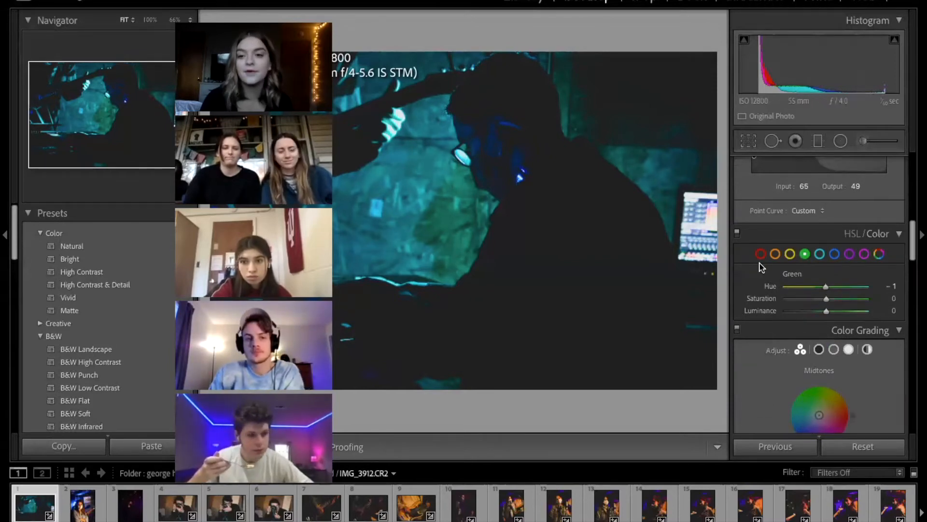
scroll(829, 314, "down", 1)
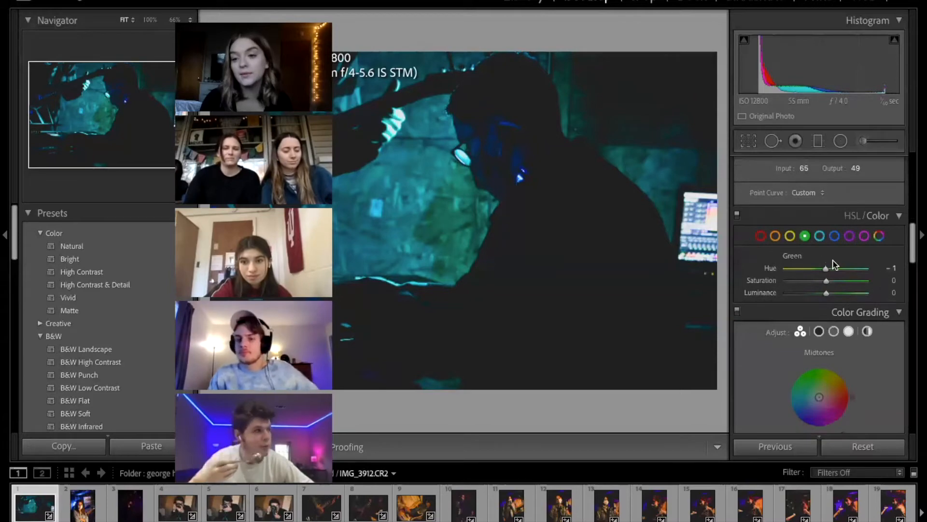
scroll(833, 263, "up", 1)
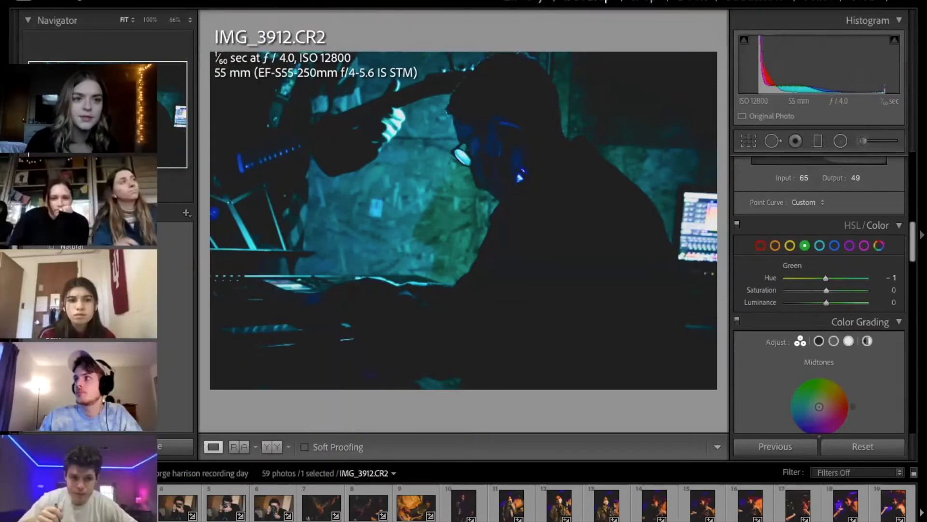
Copy the develop settings of IMG_3912.CR2 with the preselected adjustment categories
left_click(198, 0)
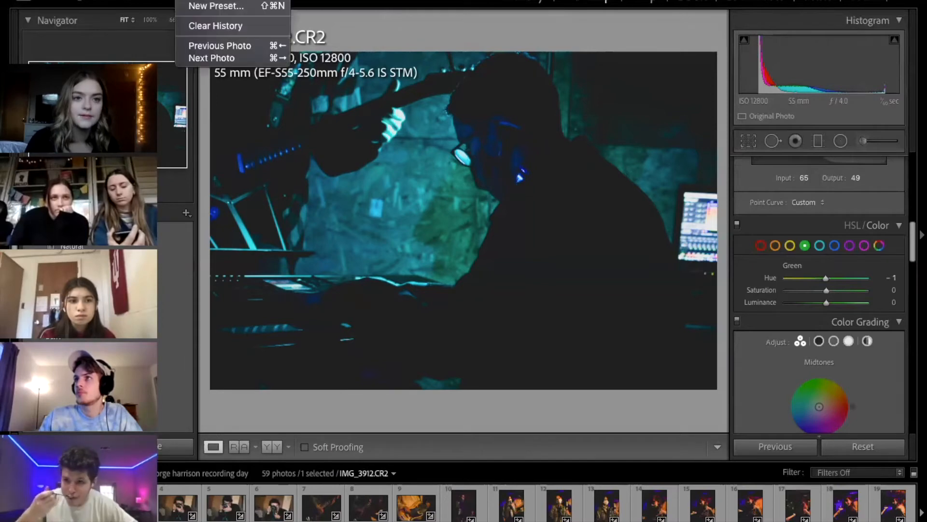
mouse_move(282, 0)
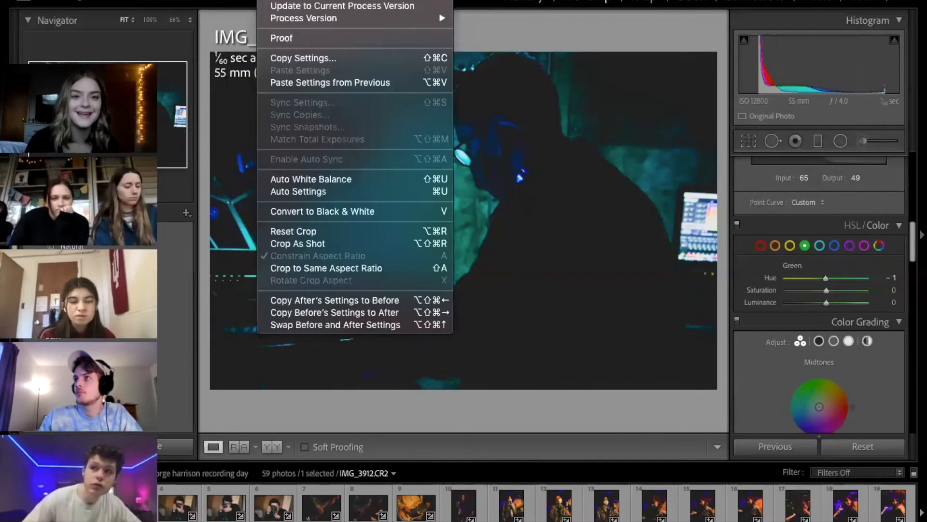
left_click(302, 58)
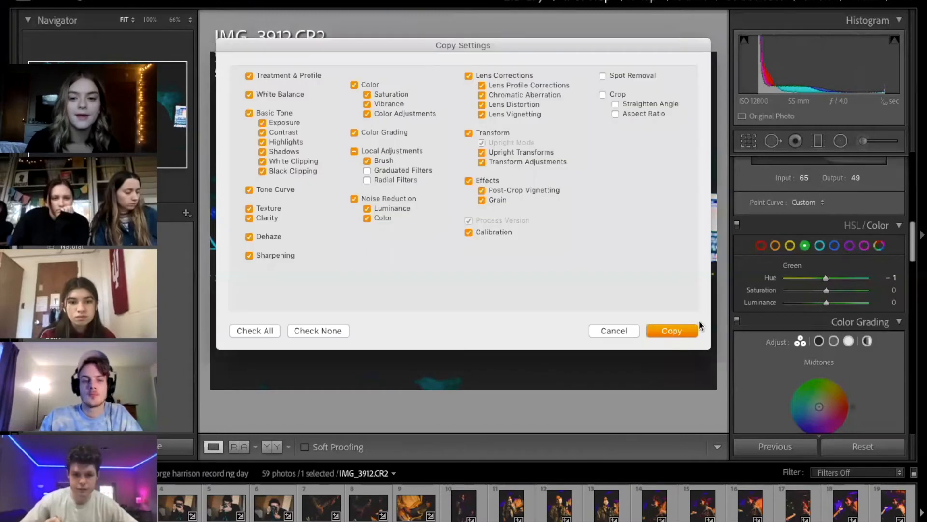
left_click(672, 330)
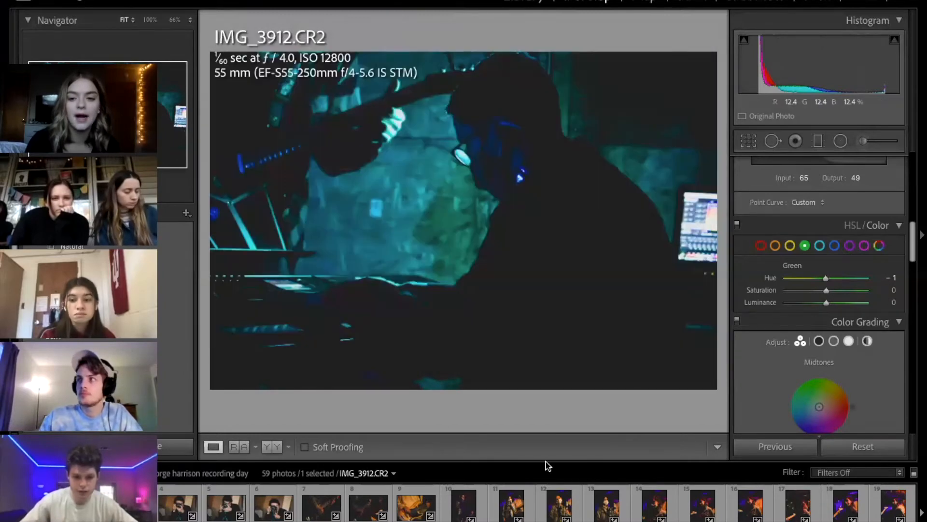
Open IMG_4008.CR2, try pasting the copied develop settings onto it, and undo the paste
left_click(273, 504)
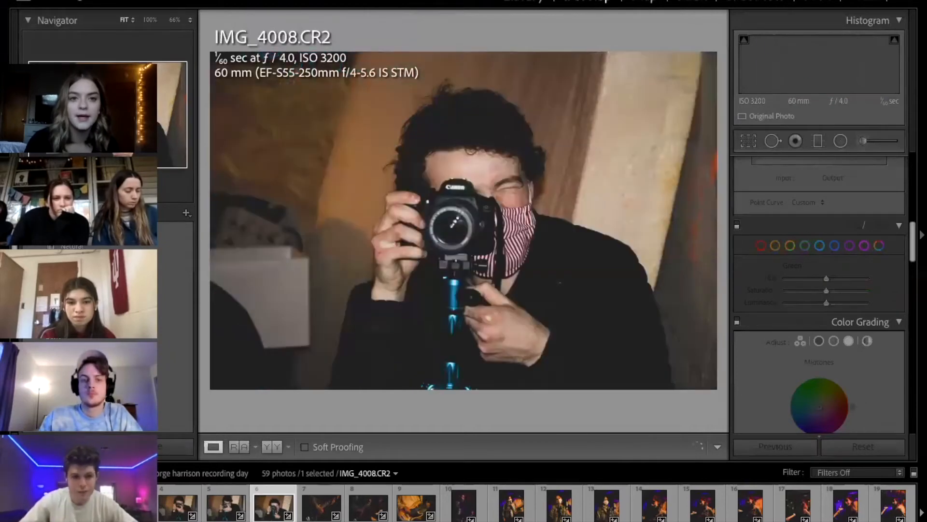
left_click(278, 1)
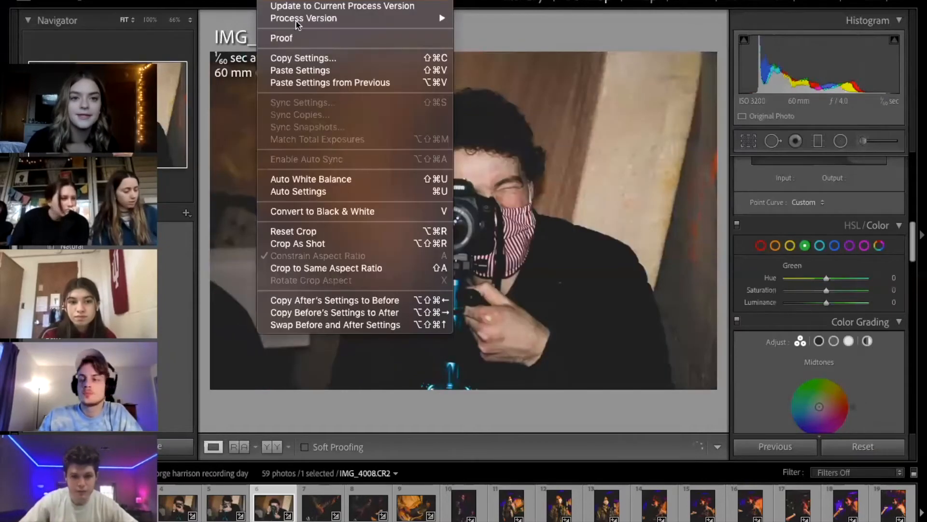
left_click(300, 71)
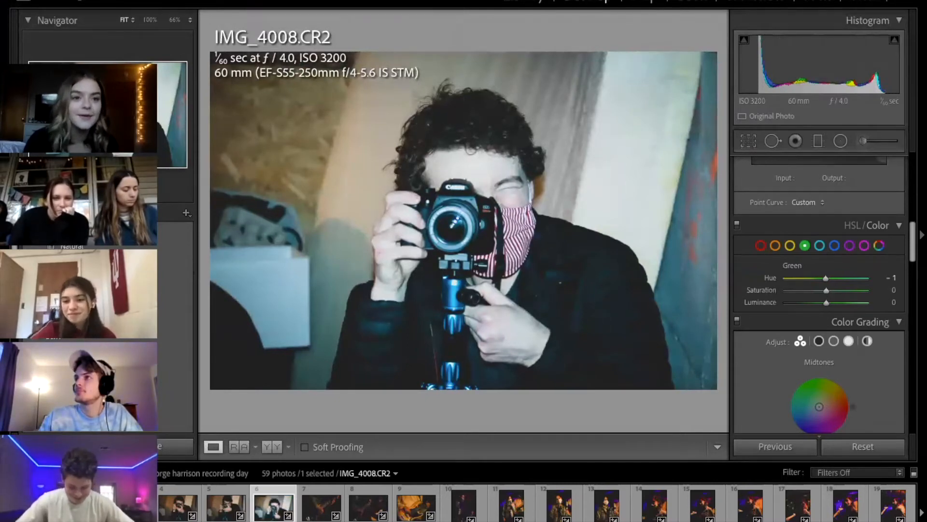
left_click(167, 0)
left_click(167, 0)
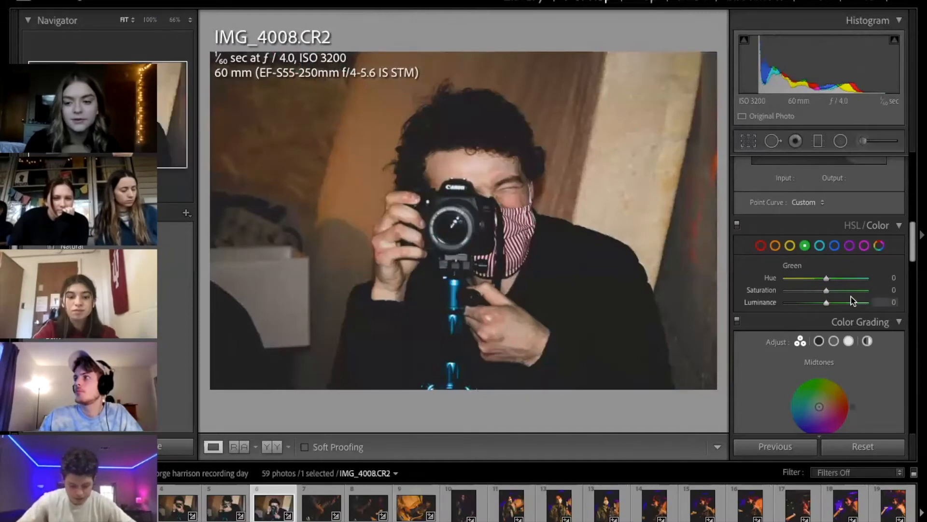
Try the sharpening amount of IMG_4008.CR2 at 46 and raise it to 150
scroll(851, 296, "down", 5)
scroll(850, 297, "down", 8)
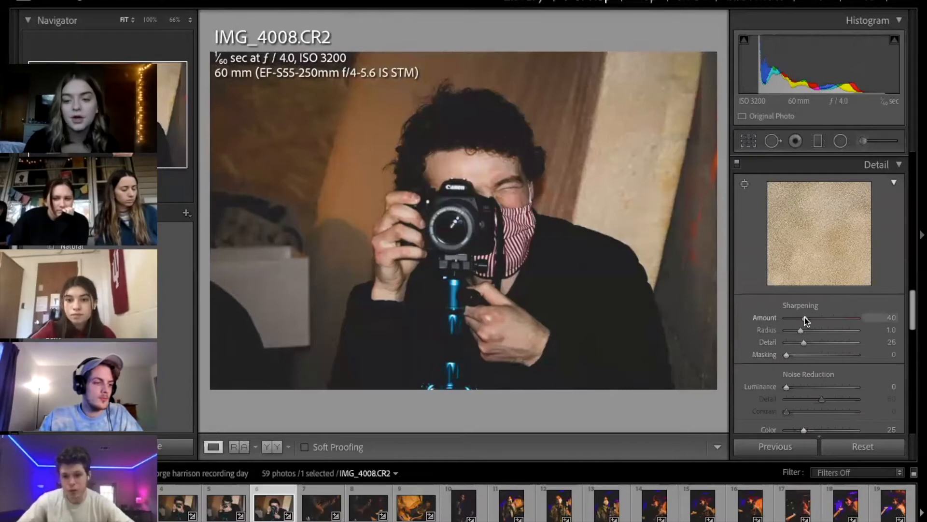
left_click_drag(808, 319, 810, 319)
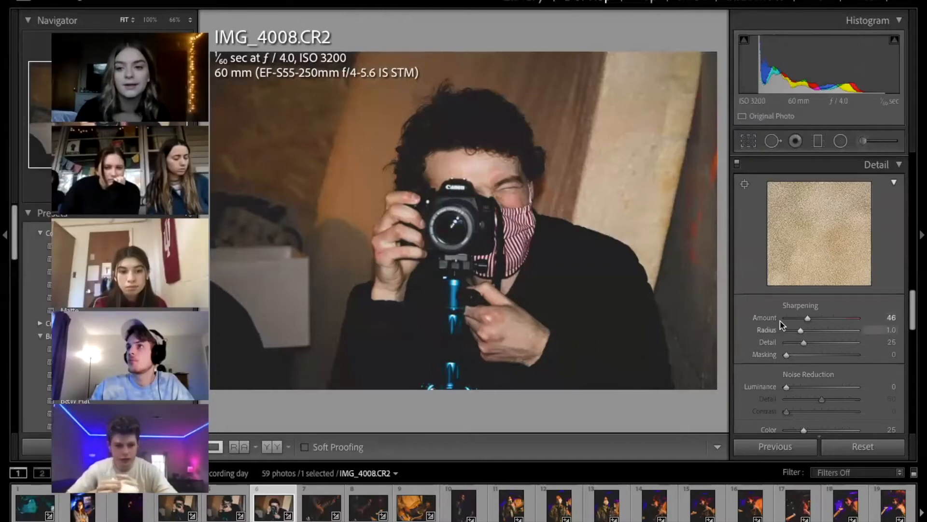
left_click_drag(809, 319, 875, 323)
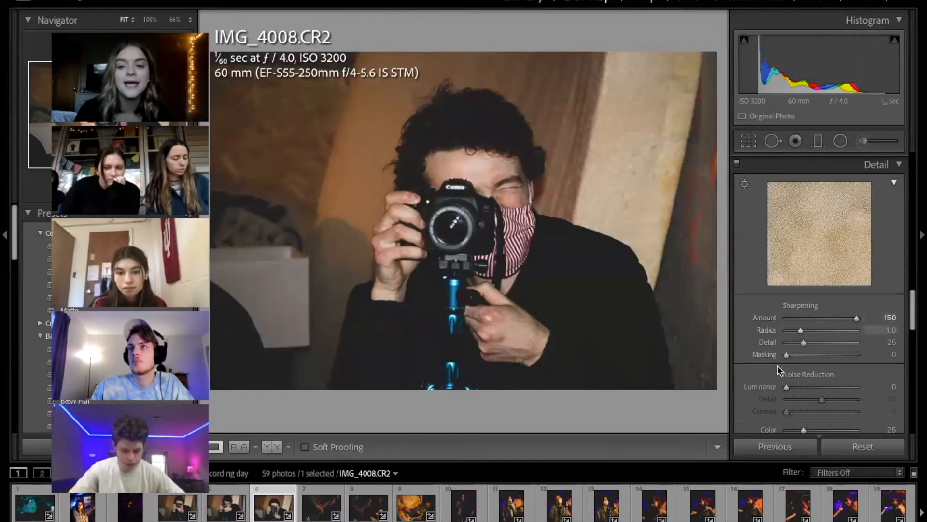
Magnify the face and camera to 66% and compare sharpening amounts of 49 and 150
scroll(780, 370, "down", 1)
left_click(524, 225)
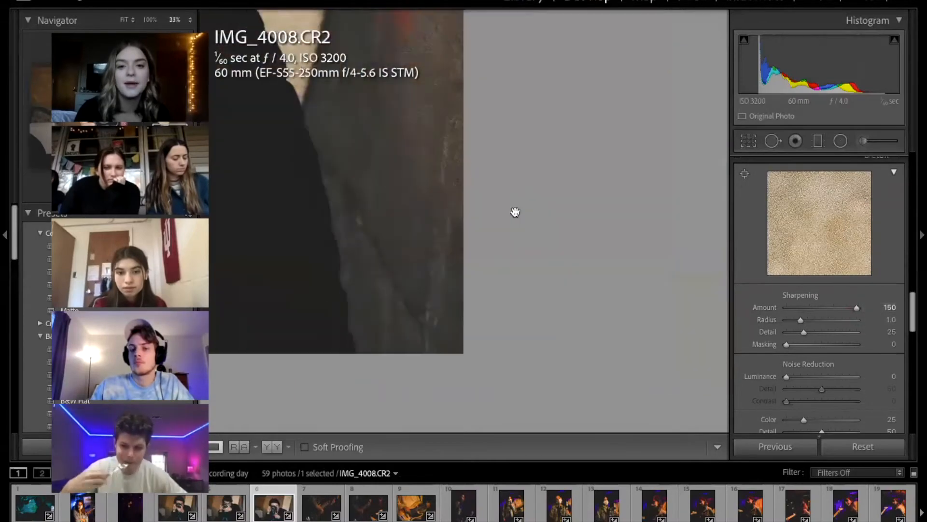
scroll(516, 212, "left", 6)
scroll(516, 212, "up", 2)
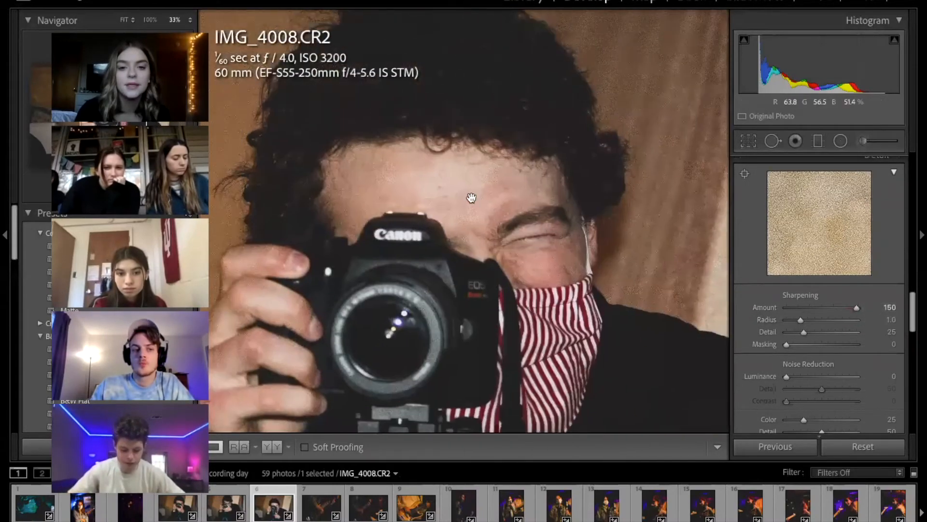
key("super+equal")
scroll(472, 198, "down", 5)
scroll(471, 198, "right", 1)
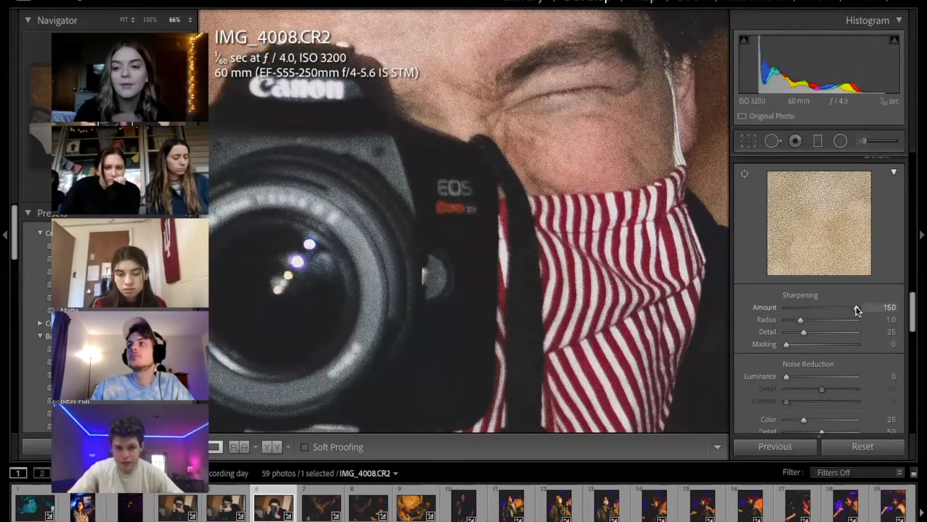
left_click_drag(847, 307, 812, 309)
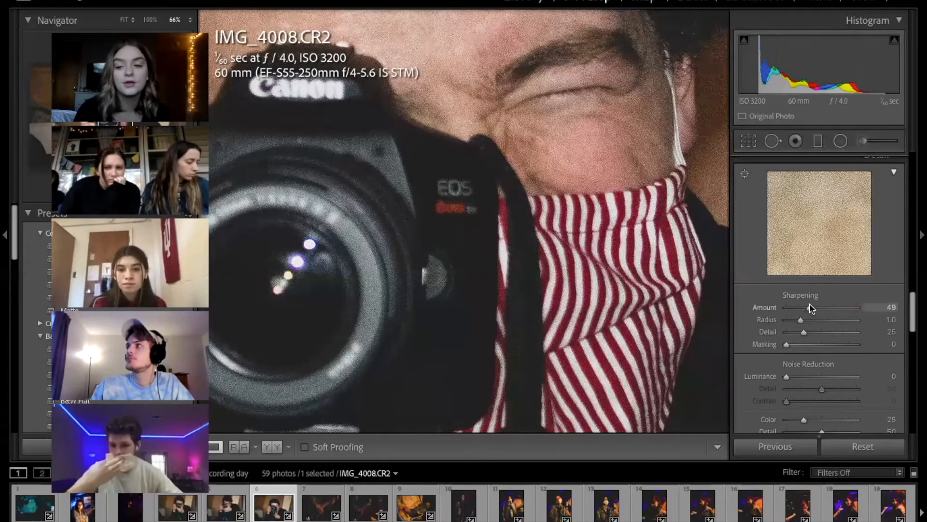
left_click_drag(820, 312, 862, 315)
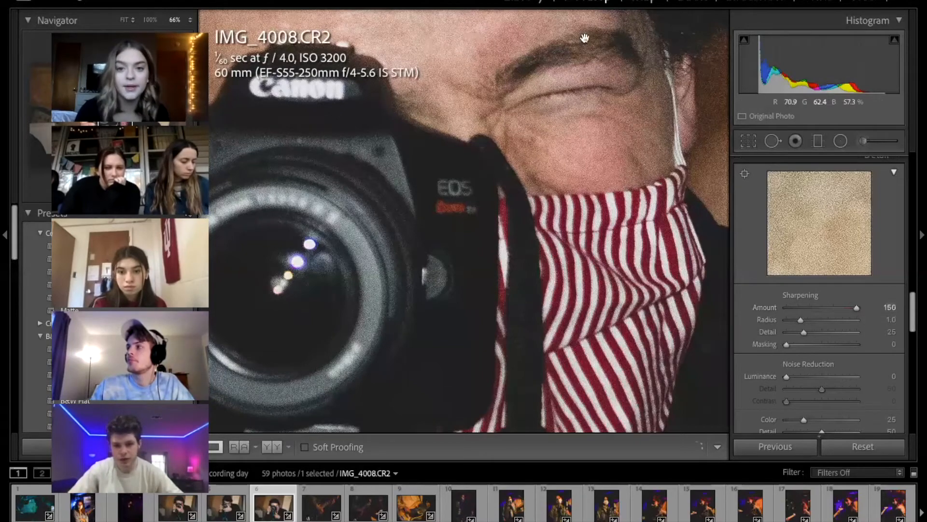
Try luminance noise reduction at 40, 52 and 100, checking the effect at smaller magnifications
scroll(850, 348, "down", 1)
scroll(850, 348, "down", 3)
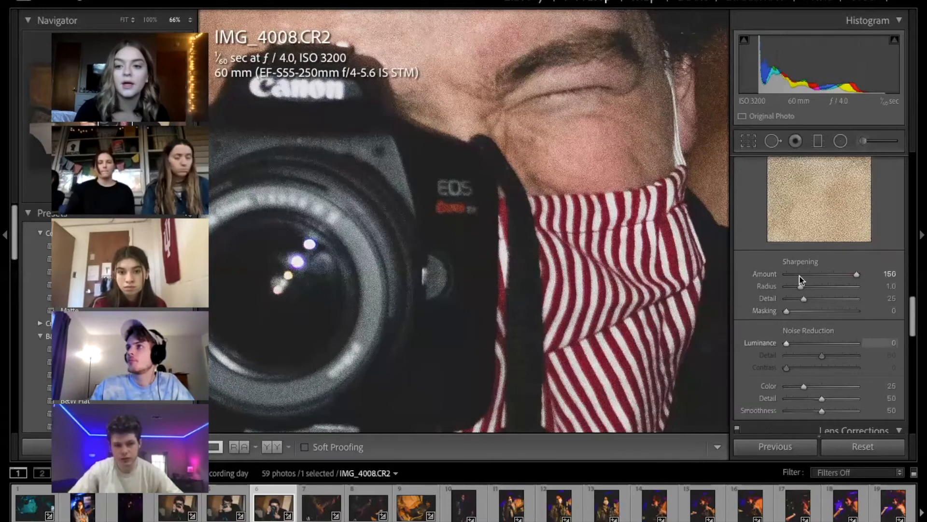
left_click_drag(789, 343, 810, 344)
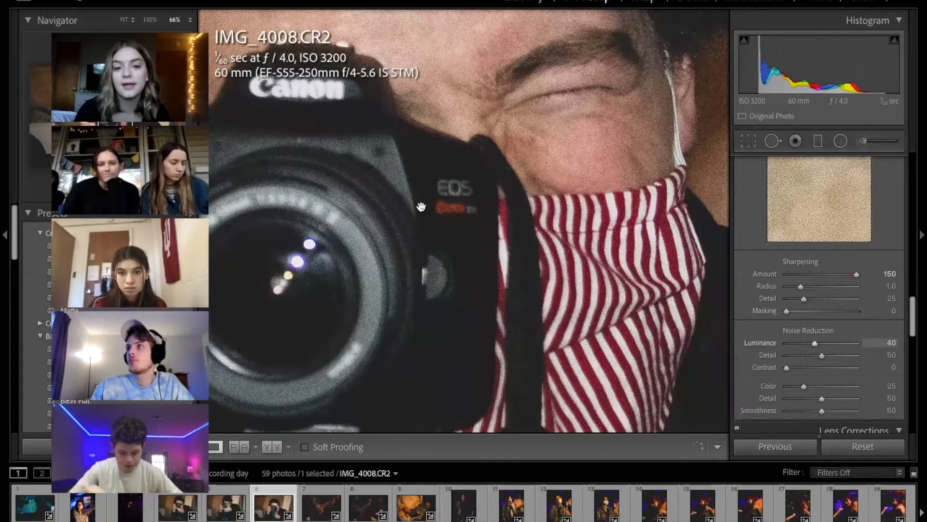
key("ctrl+minus")
key("ctrl+minus")
key("ctrl+minus")
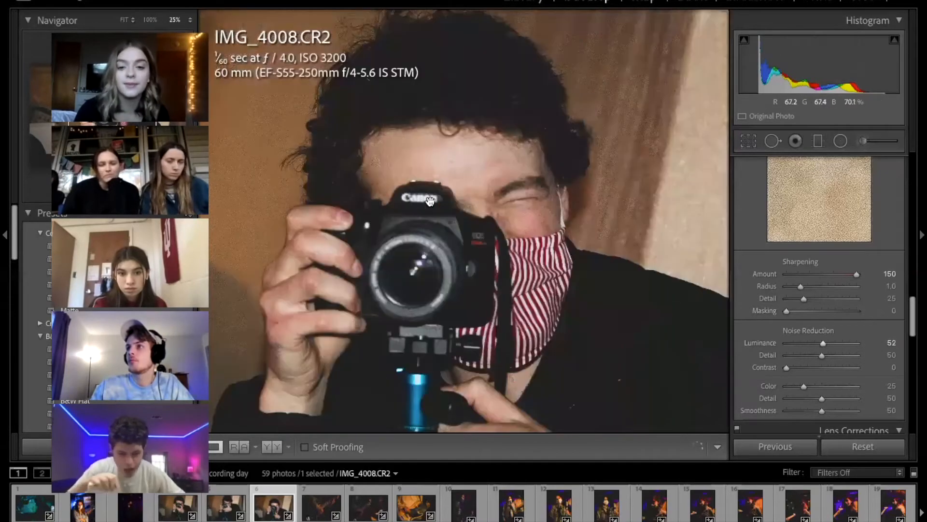
scroll(421, 207, "down", 1)
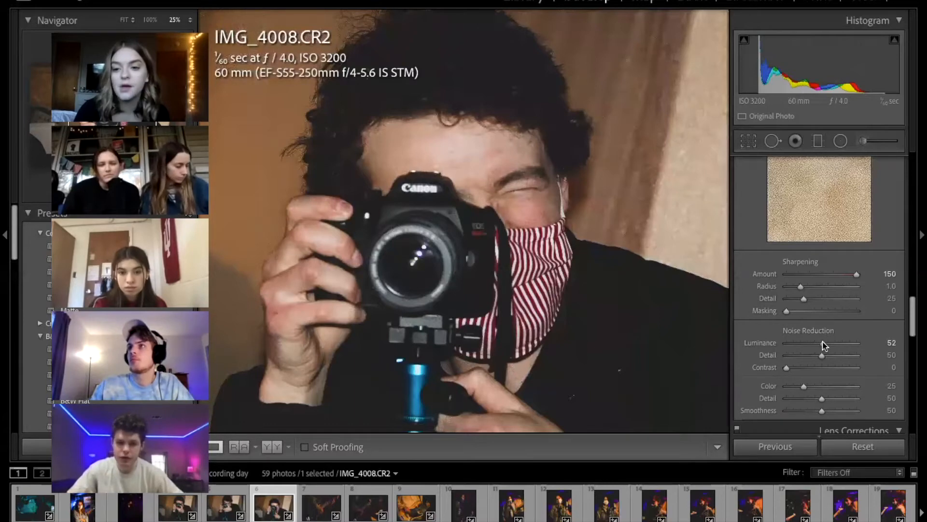
left_click_drag(824, 345, 873, 348)
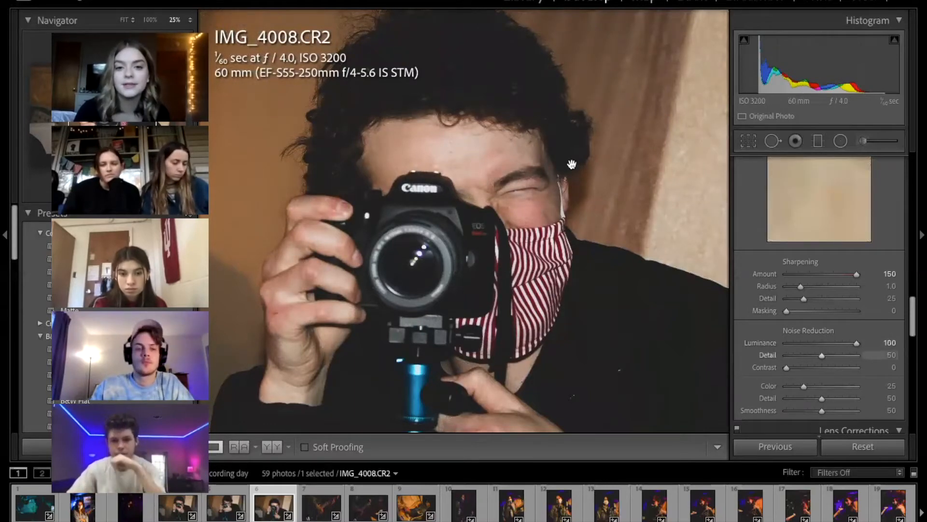
key("ctrl+minus")
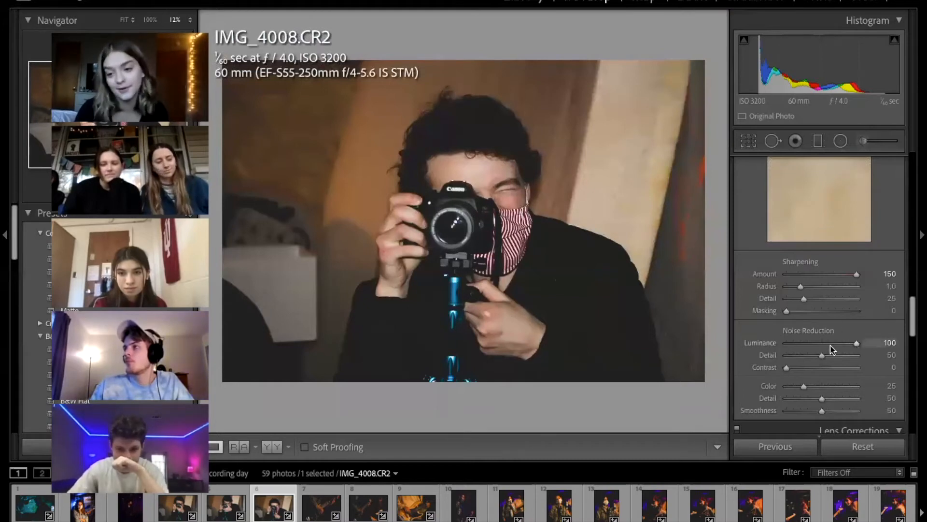
Set the luminance noise reduction to 6 and the sharpening amount to 57
left_click(804, 344)
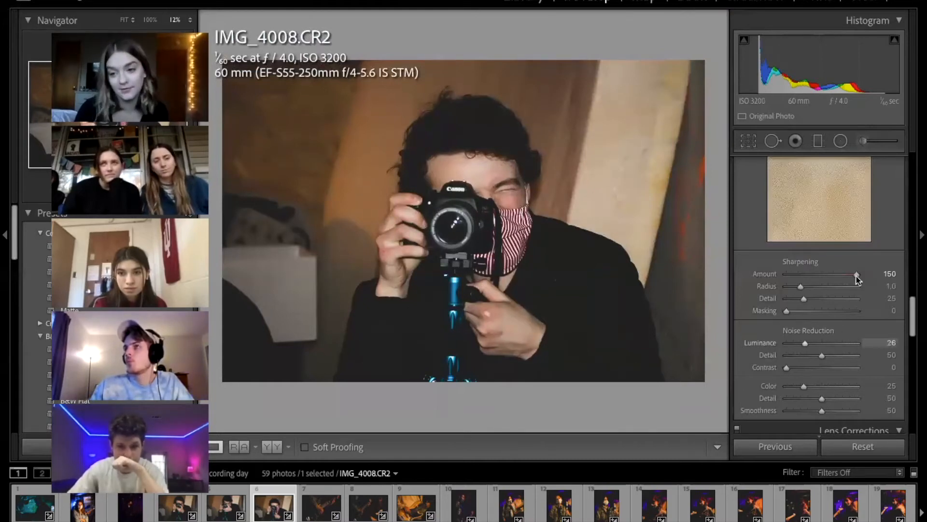
left_click_drag(805, 343, 793, 344)
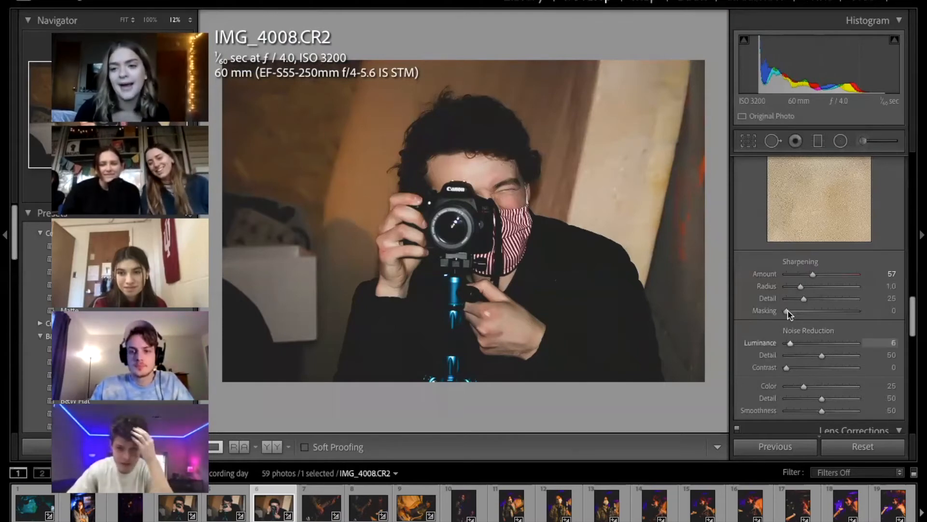
Try the sharpening masking at 20 while inspecting the hand up close, and return it to 0
scroll(787, 314, "down", 1)
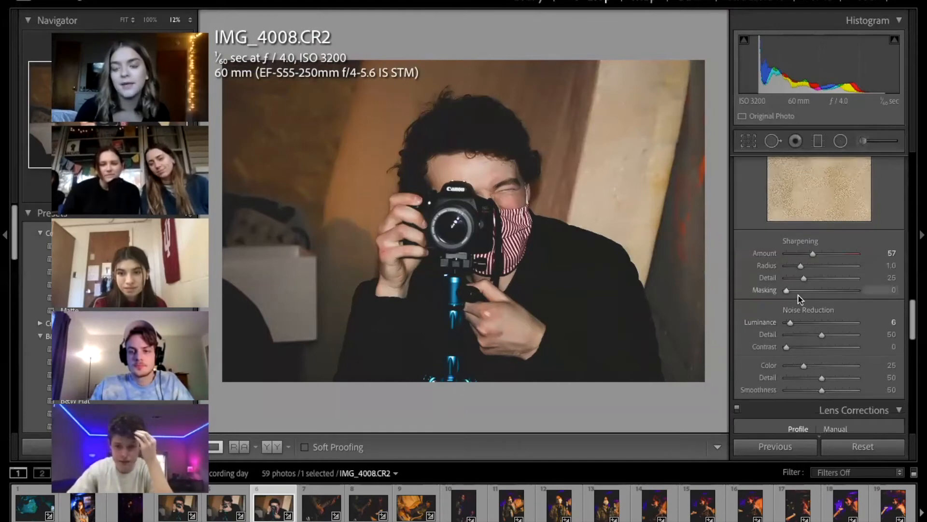
left_click(798, 294)
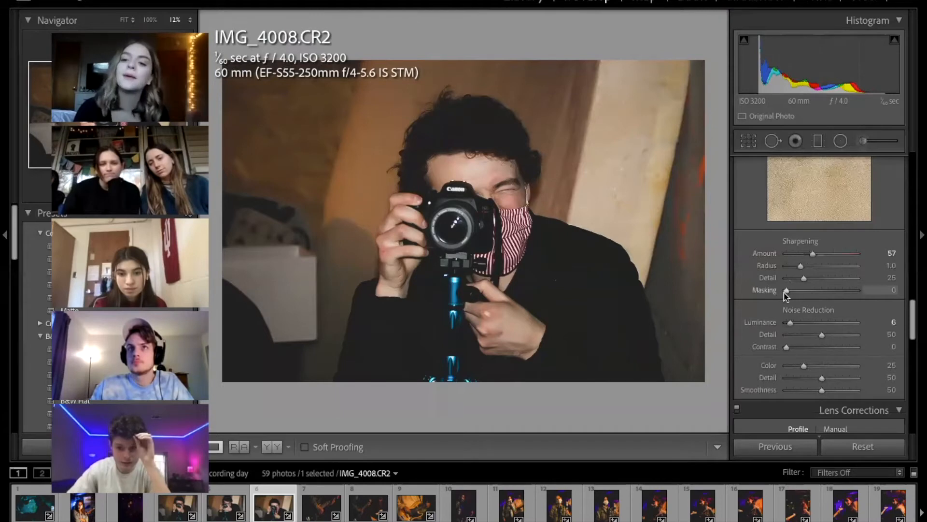
left_click(489, 184)
left_click_drag(489, 185, 520, 268)
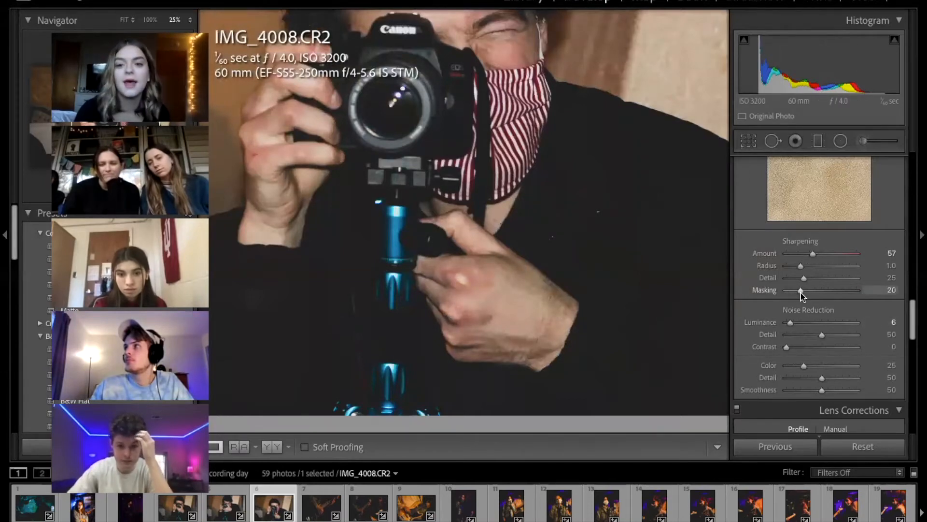
left_click(498, 308)
left_click_drag(499, 308, 461, 184)
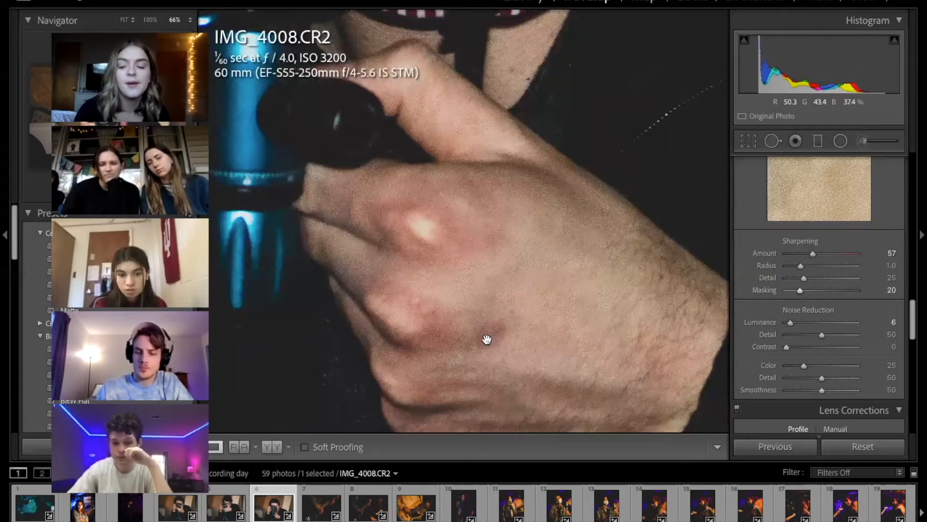
key("ctrl+minus")
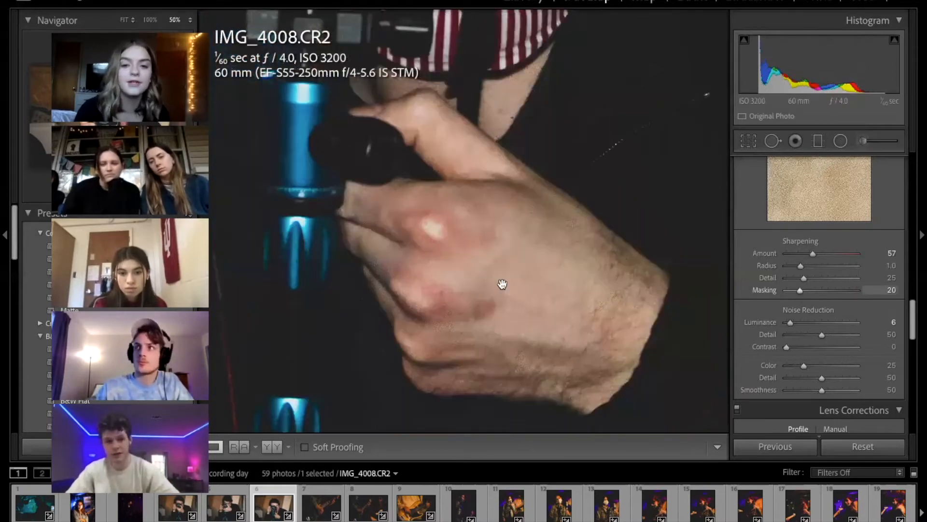
key("ctrl+minus")
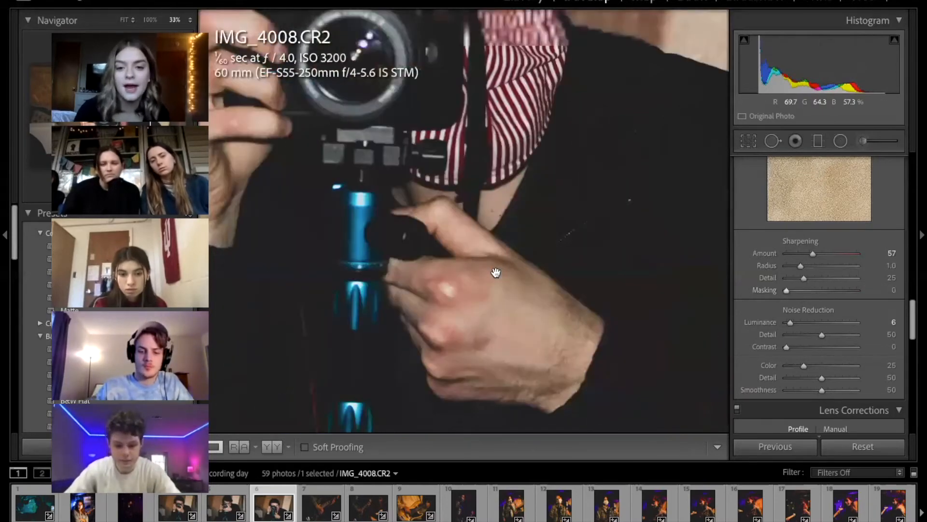
key("ctrl+minus")
scroll(518, 253, "up", 2)
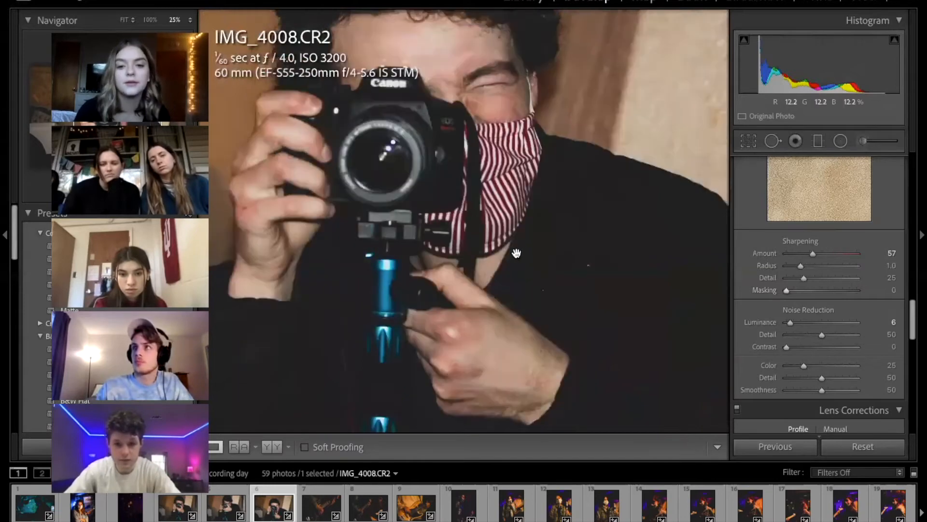
Reduce the photo's magnification to 6% and set the sharpening masking to 7
key("ctrl+minus")
key("ctrl+minus")
key("ctrl+minus")
key("ctrl+minus")
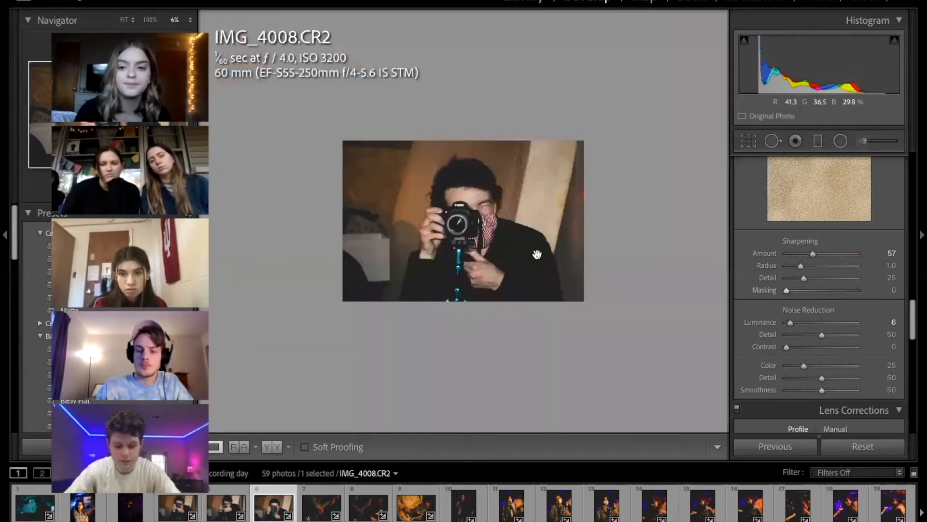
scroll(820, 319, "down", 1)
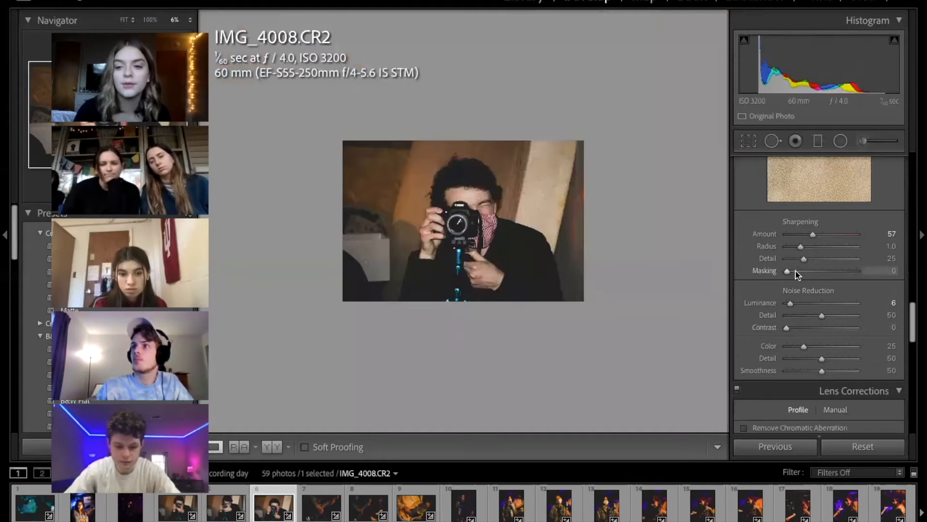
left_click_drag(796, 274, 794, 274)
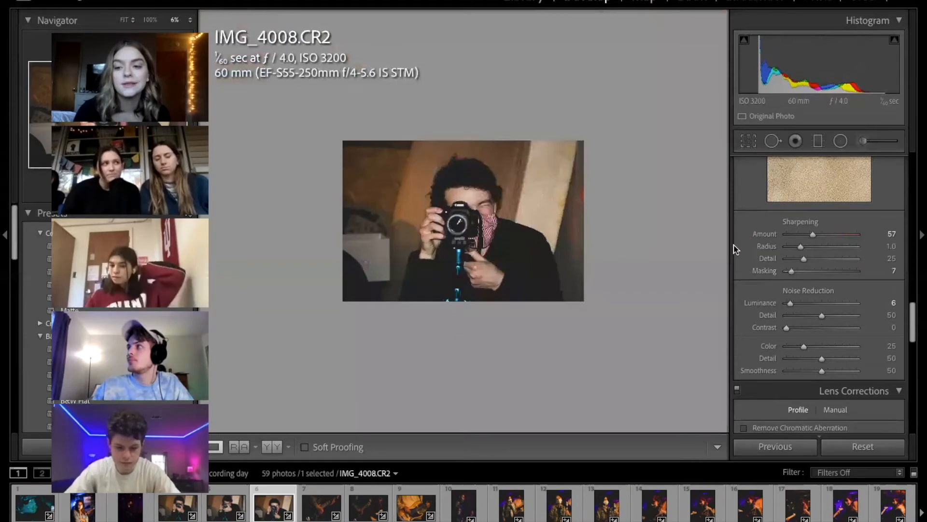
Try a vertical transform of -16 on the photo, and return it to 0
scroll(854, 213, "down", 3)
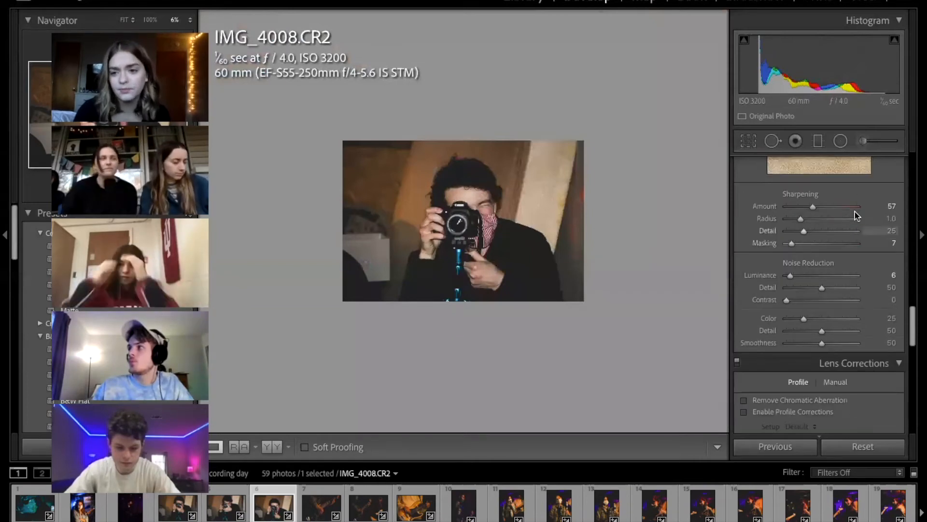
scroll(855, 213, "down", 5)
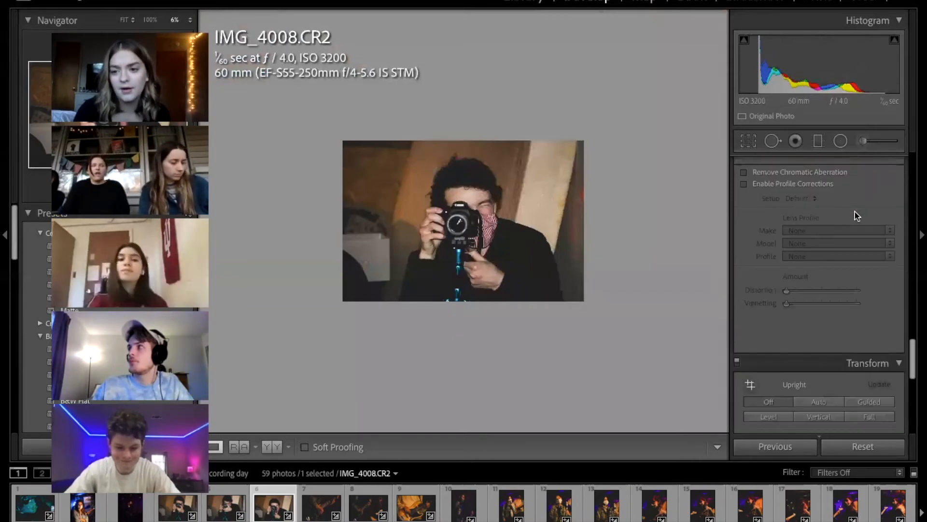
scroll(855, 212, "down", 5)
left_click_drag(823, 246, 787, 252)
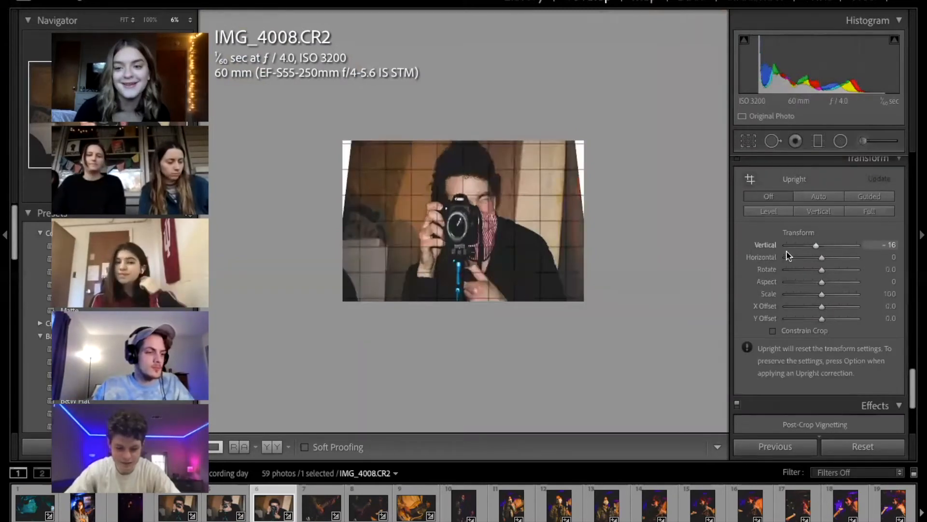
left_click(820, 246)
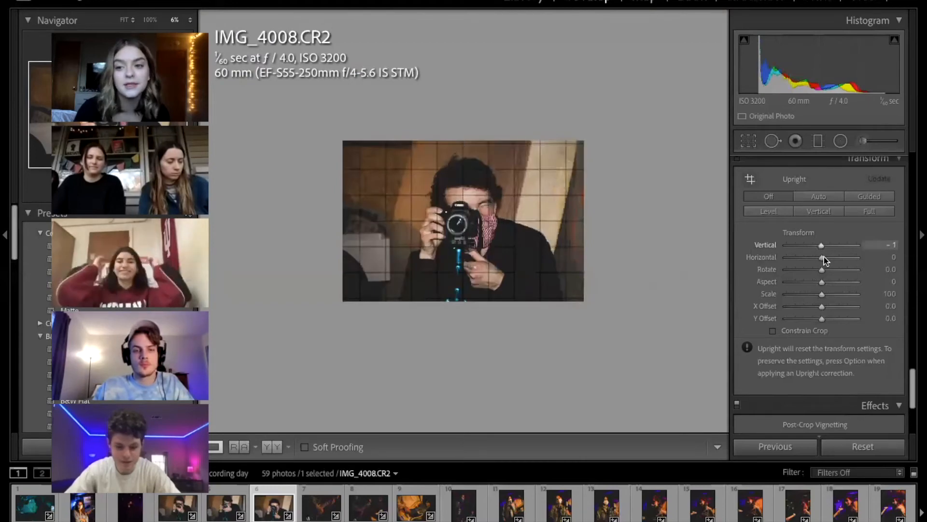
key("Up")
key("Up")
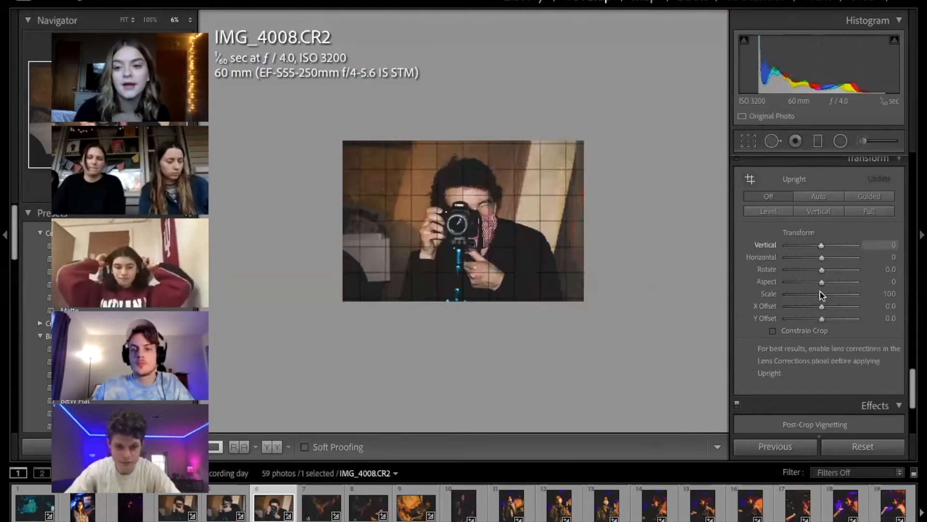
key("Down")
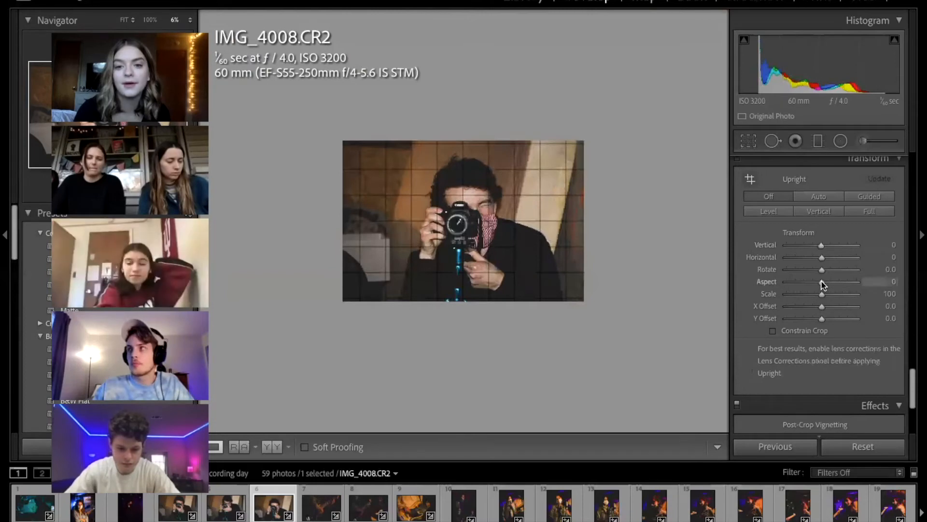
Try the transform aspect at -100 and a negative X offset, undoing each change
left_click_drag(821, 283, 851, 288)
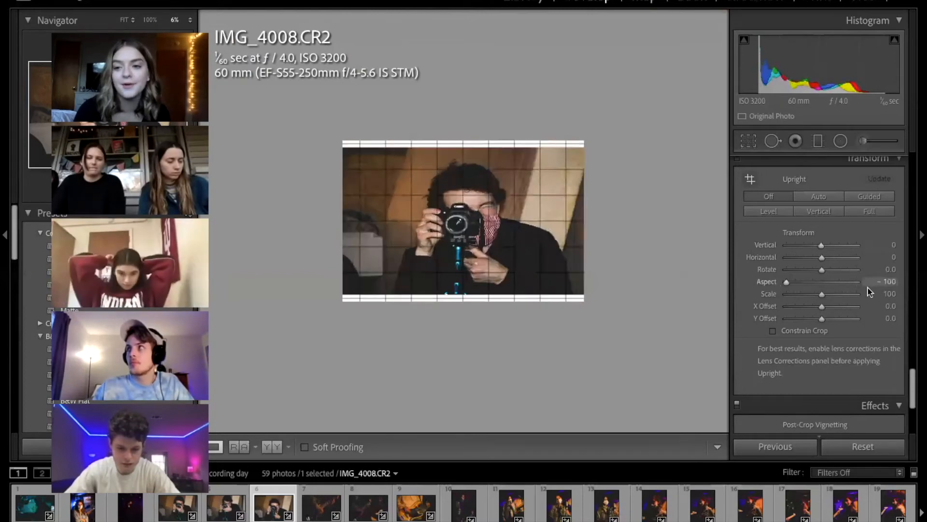
key("ctrl+z")
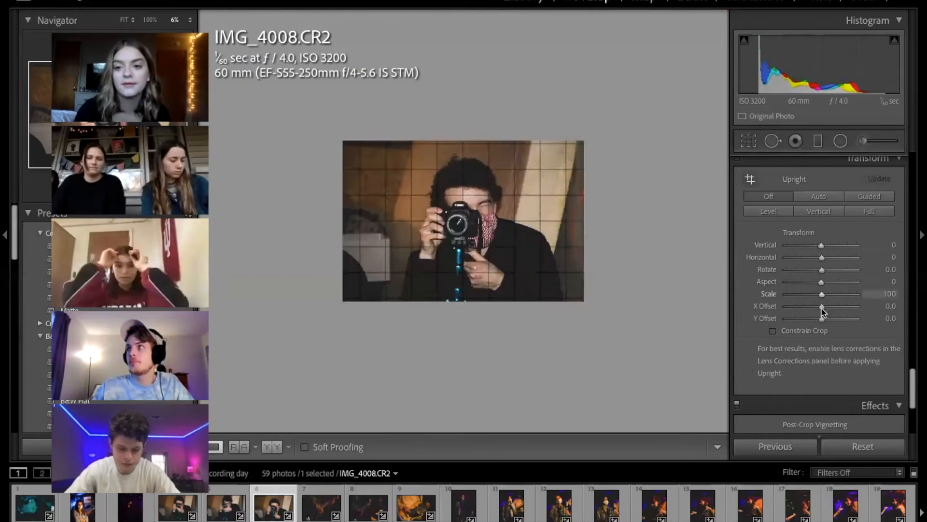
left_click_drag(822, 308, 779, 316)
key("ctrl+z")
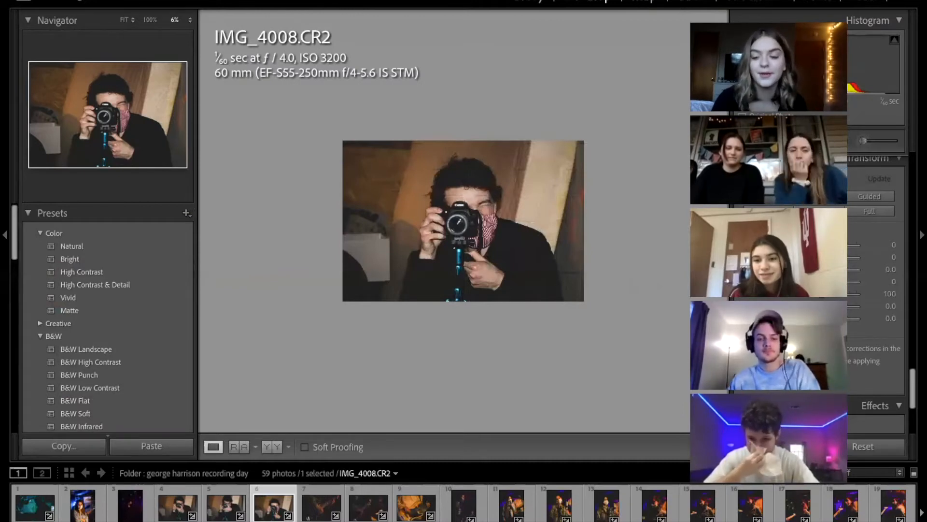
key("XF86AudioRaiseVolume")
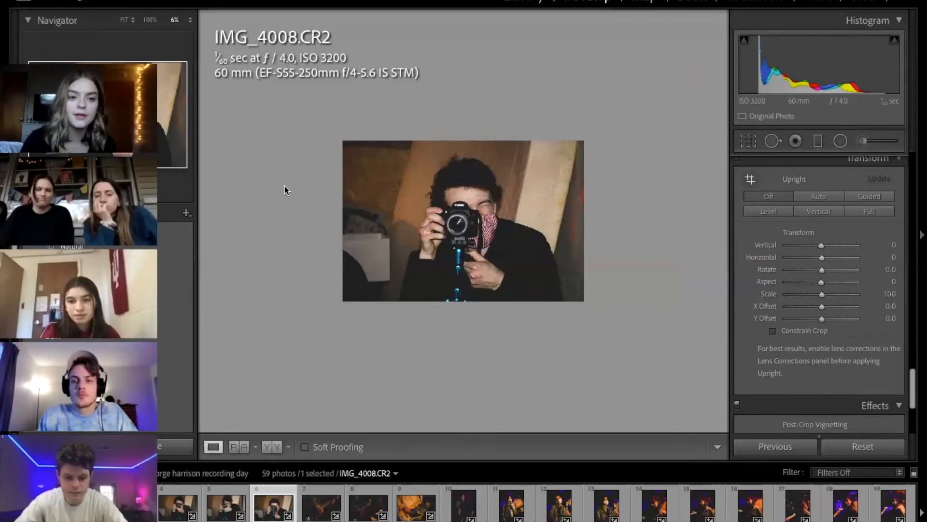
scroll(840, 242, "up", 15)
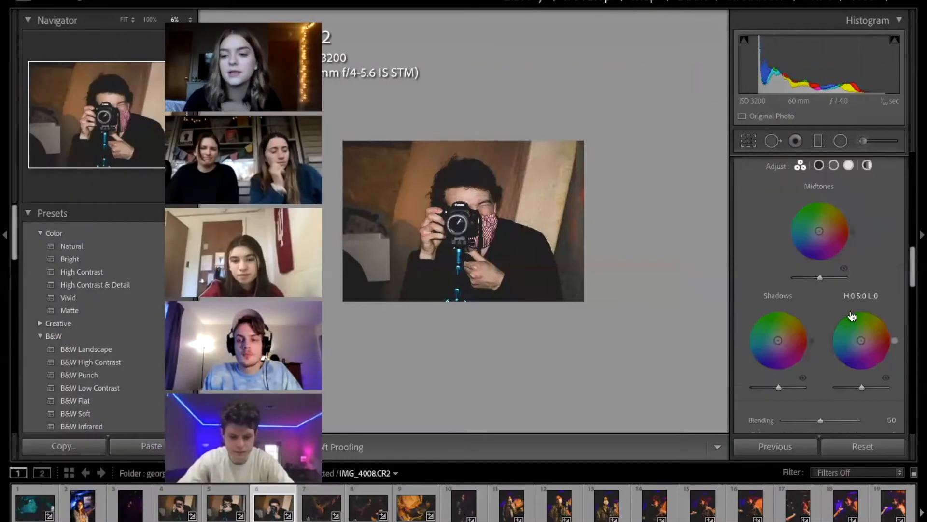
scroll(852, 315, "up", 10)
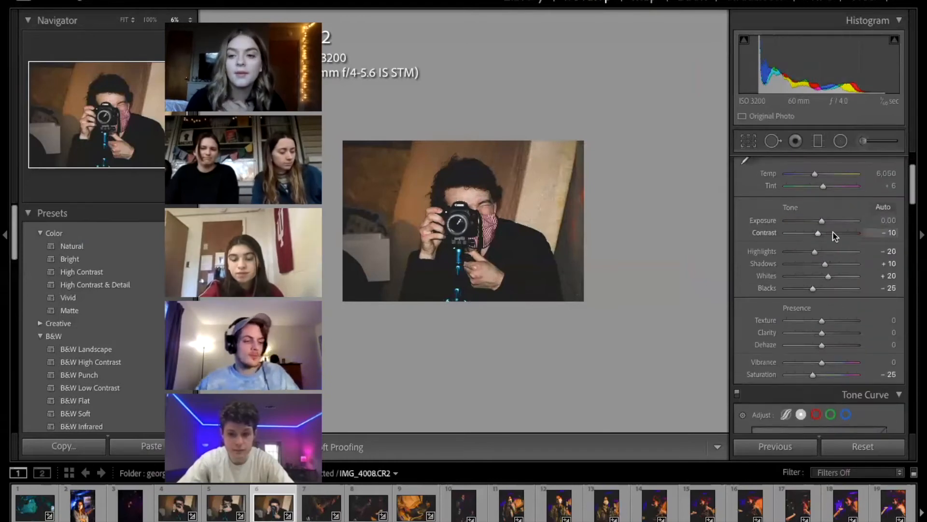
scroll(834, 235, "up", 1)
scroll(835, 236, "up", 1)
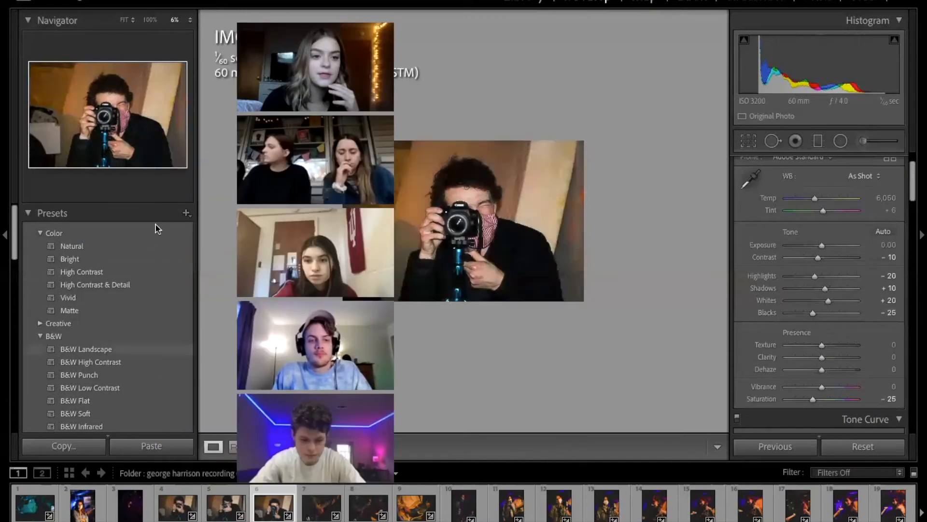
Create a develop preset named "delta" in User Presets from the current adjustments, leaving out the tone curve
left_click(187, 213)
left_click(202, 223)
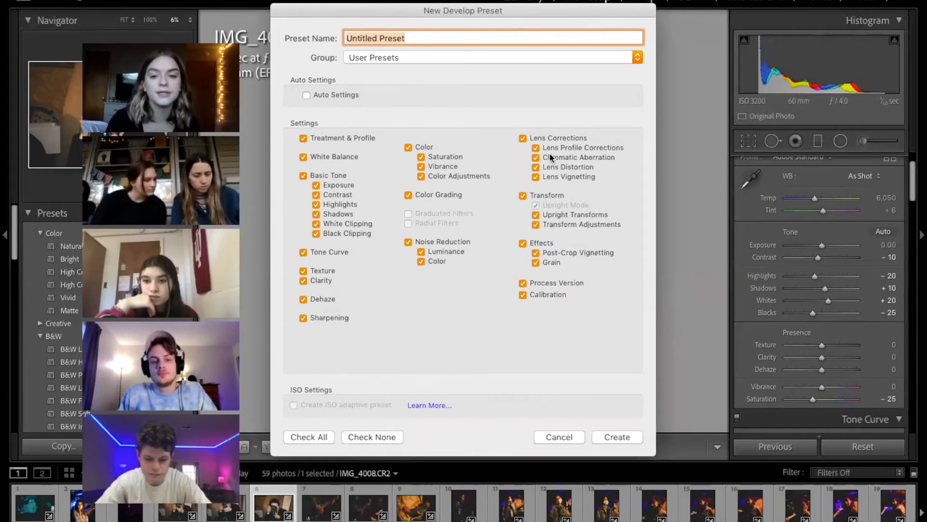
left_click(305, 252)
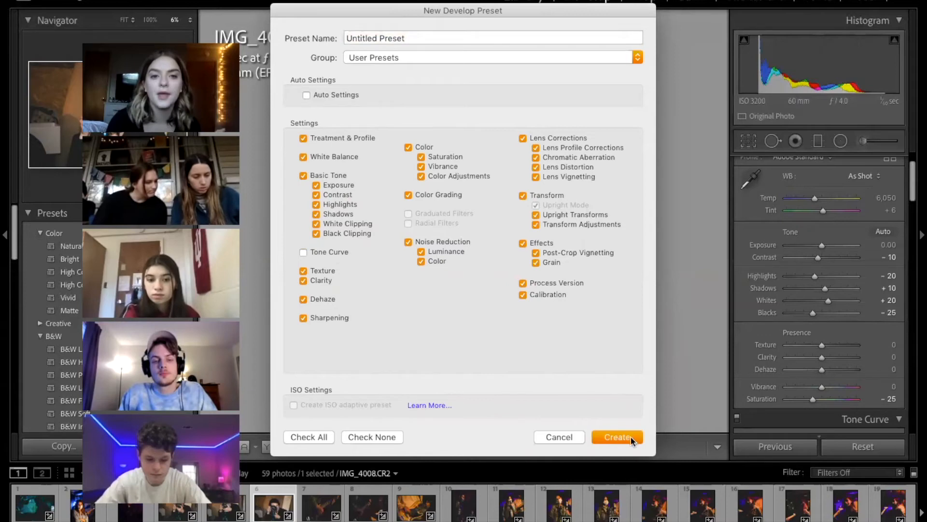
left_click(423, 37)
key("BackSpace")
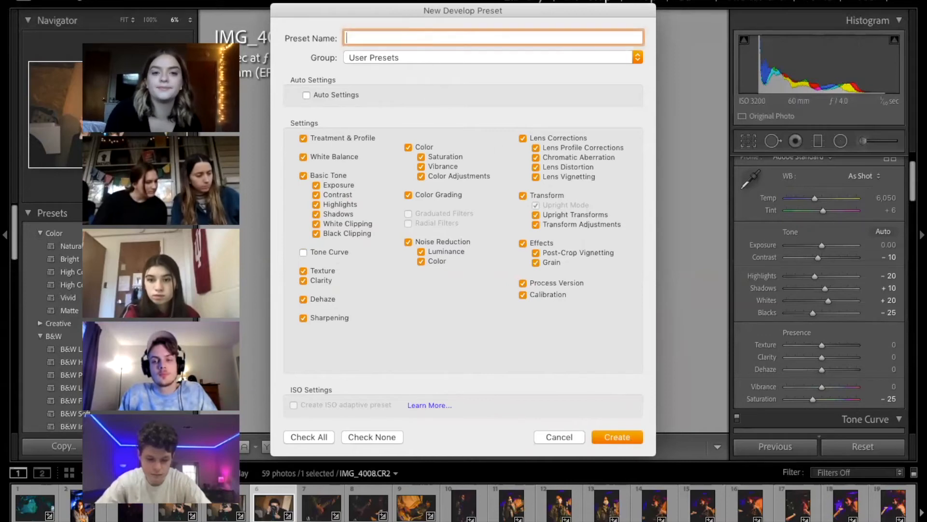
type("delta")
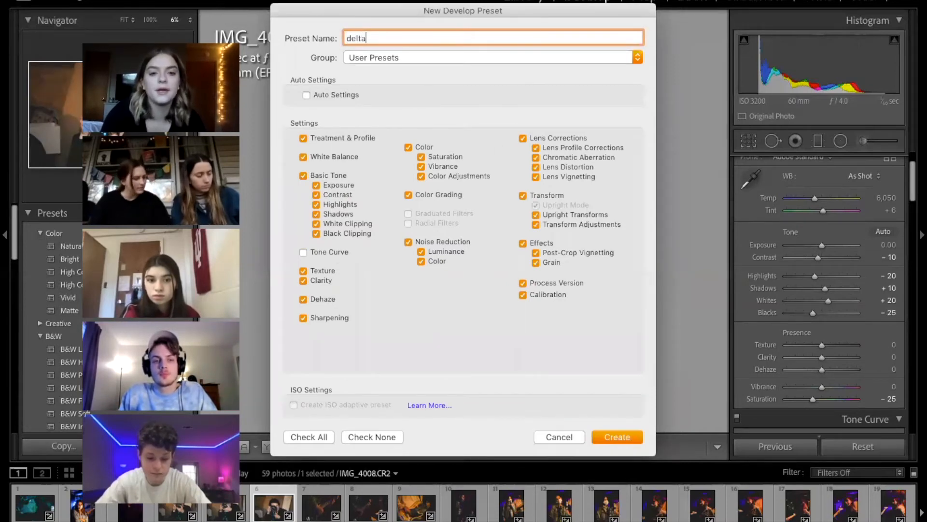
left_click(632, 441)
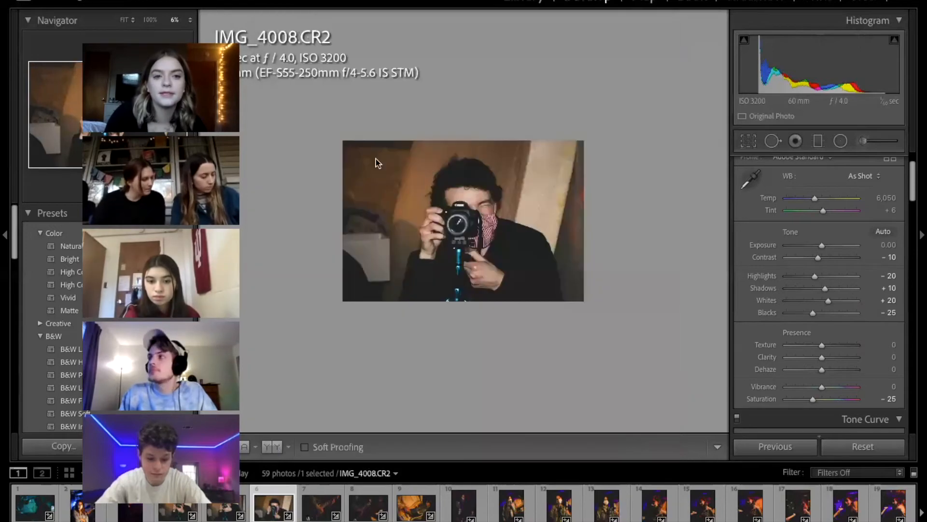
Open IMG_3992.CR2 and apply the "delta" user preset to it
left_click(662, 507)
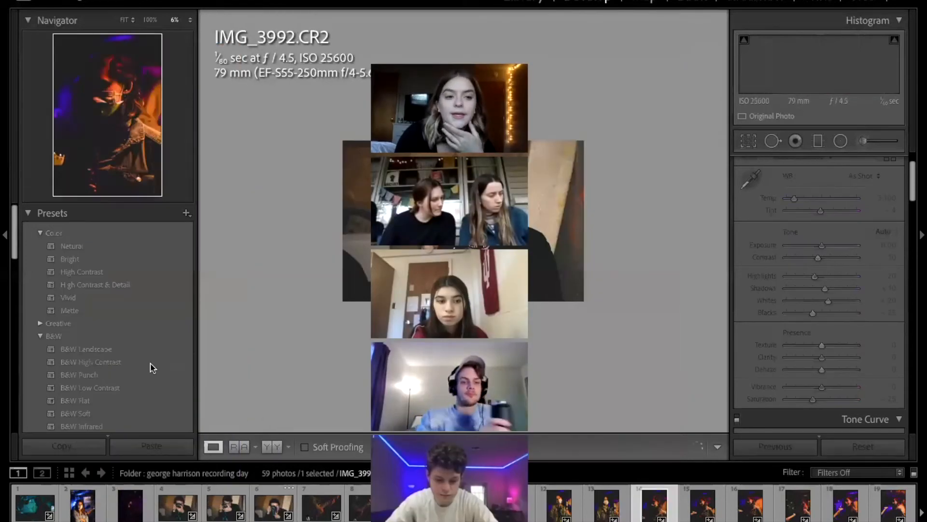
scroll(62, 358, "down", 15)
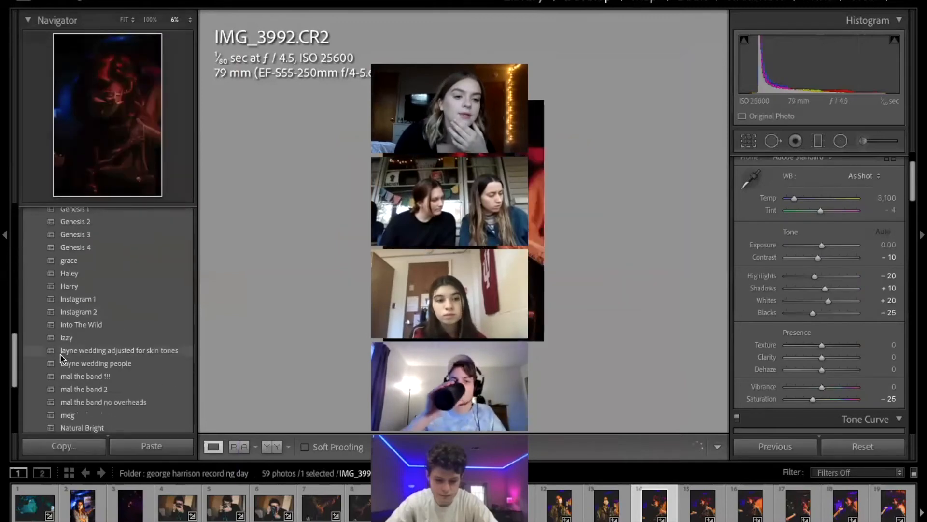
scroll(97, 352, "down", 4)
scroll(130, 343, "up", 2)
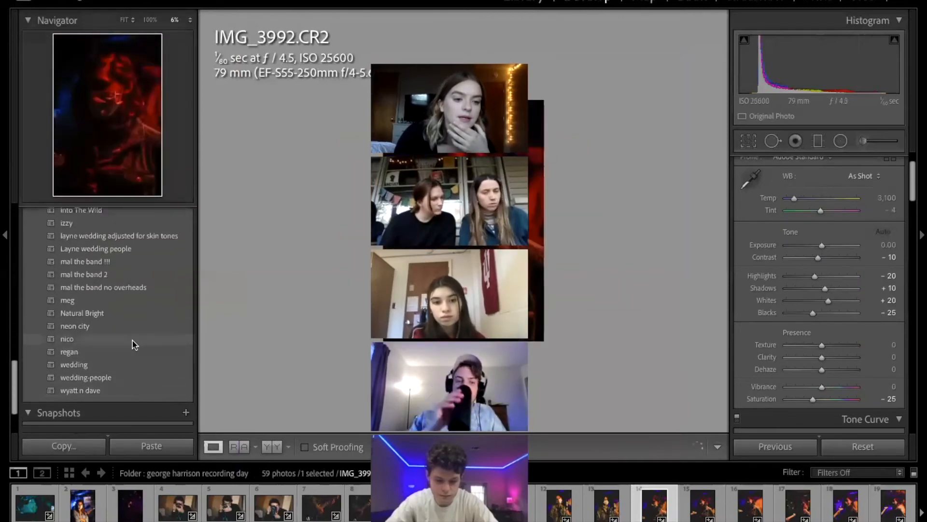
scroll(135, 345, "up", 5)
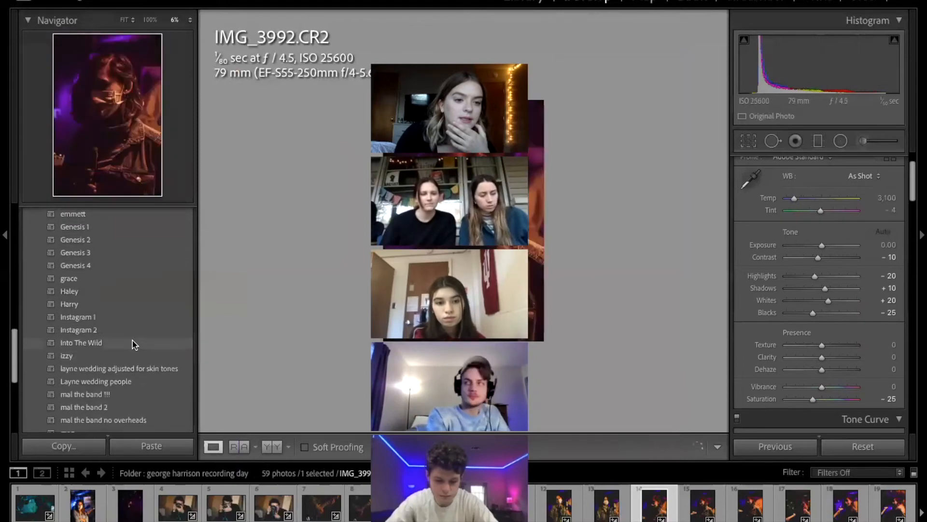
scroll(134, 344, "up", 2)
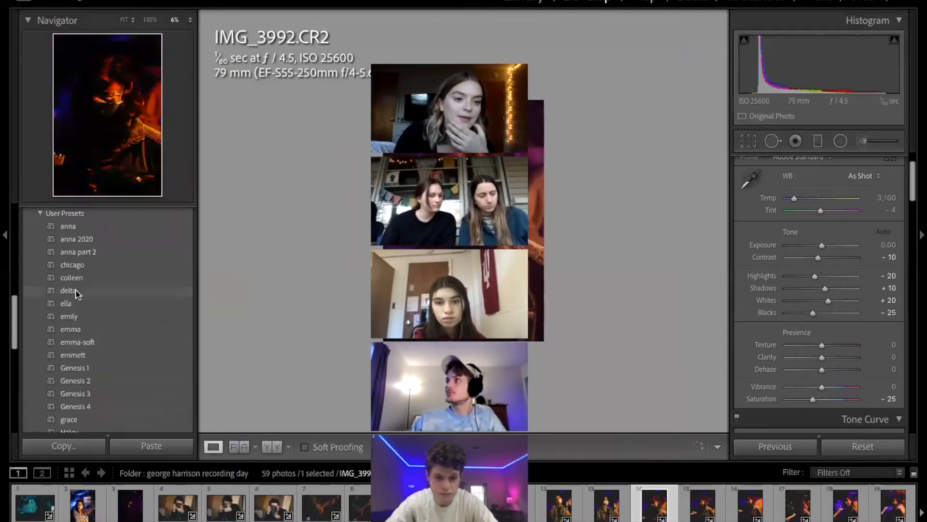
left_click(75, 291)
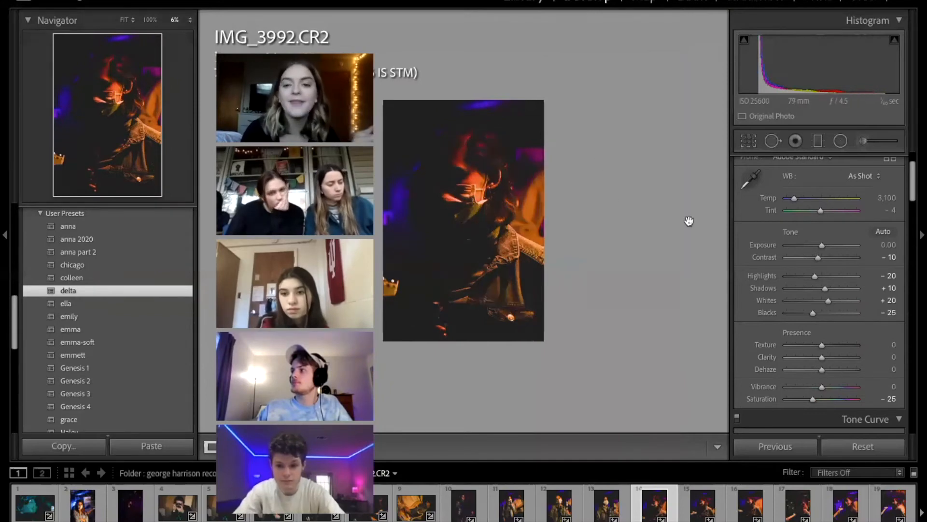
Set the exposure of IMG_3992.CR2 to +0.45
scroll(840, 278, "up", 2)
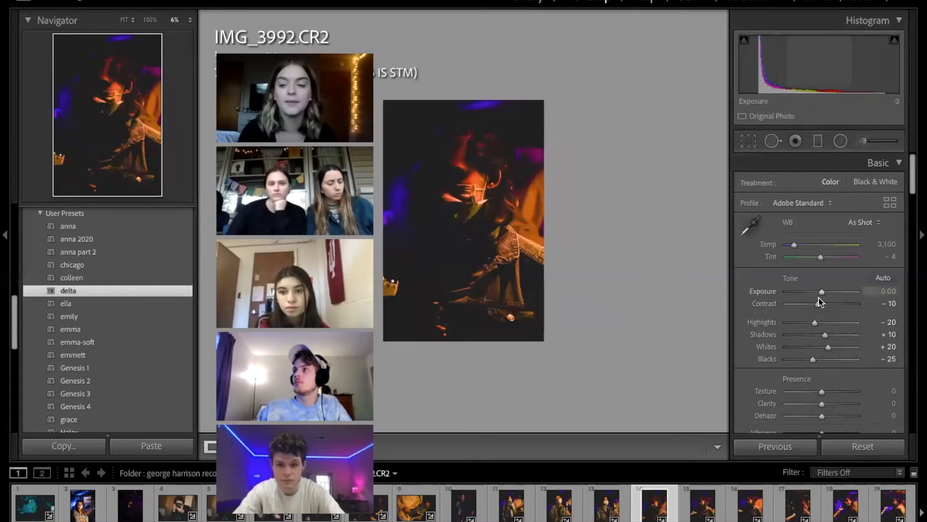
left_click_drag(820, 292, 822, 293)
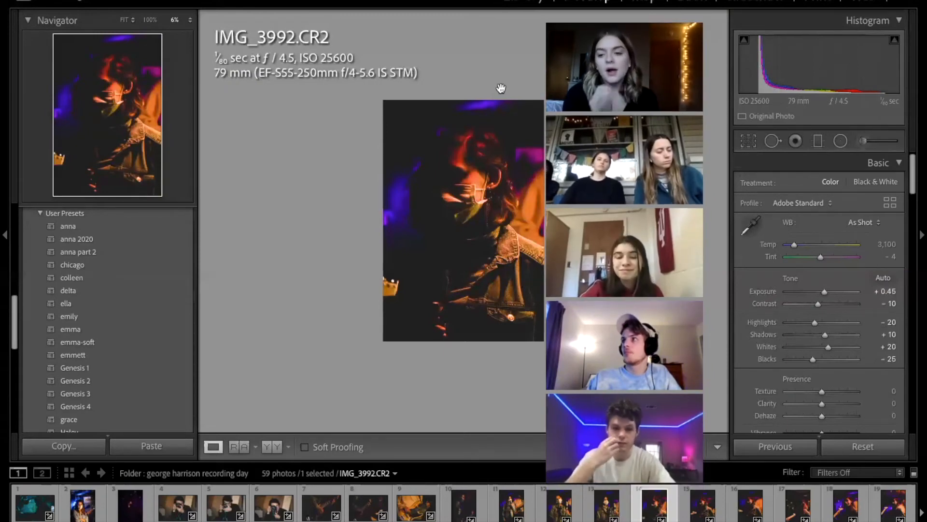
scroll(809, 346, "down", 5)
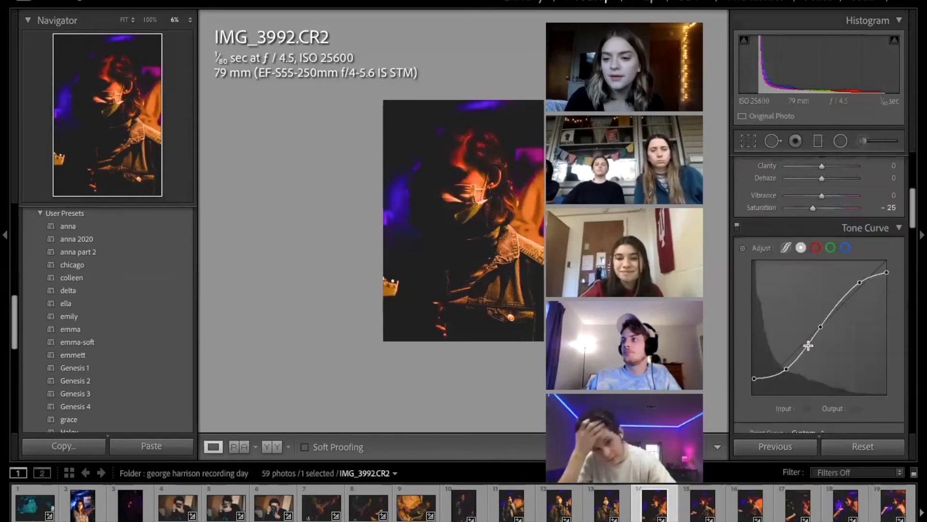
scroll(808, 346, "down", 5)
scroll(848, 307, "up", 1)
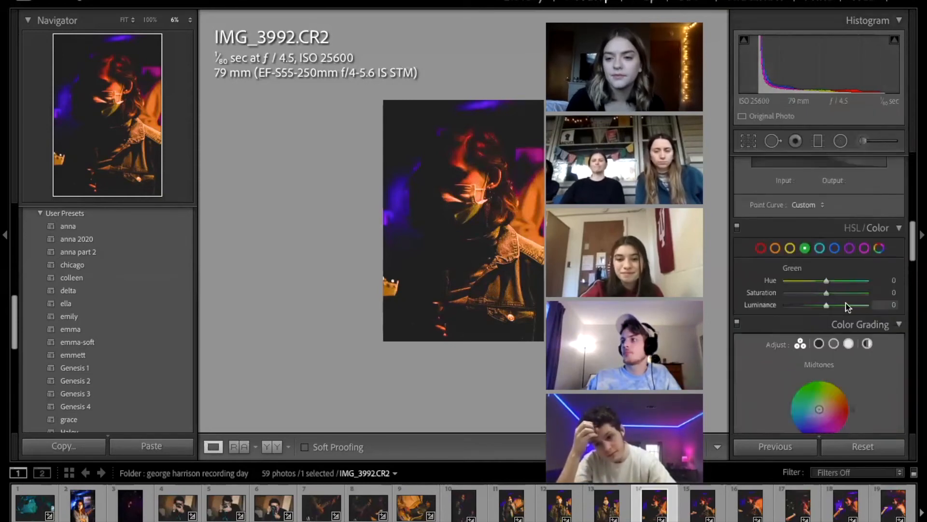
scroll(846, 305, "up", 10)
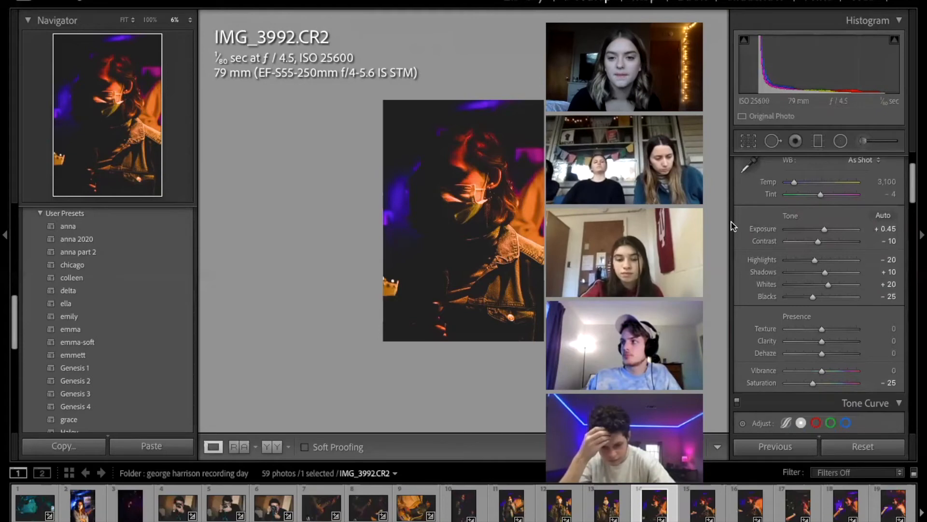
scroll(839, 327, "down", 1)
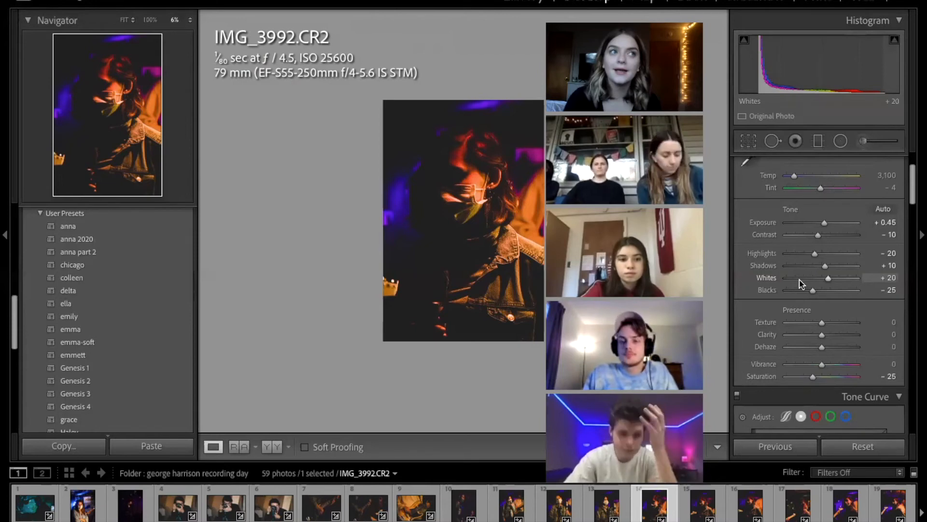
Open IMG_3938.CR2 from the filmstrip and set its white balance temperature to 7,081 and tint to 0
scroll(786, 502, "down", 5)
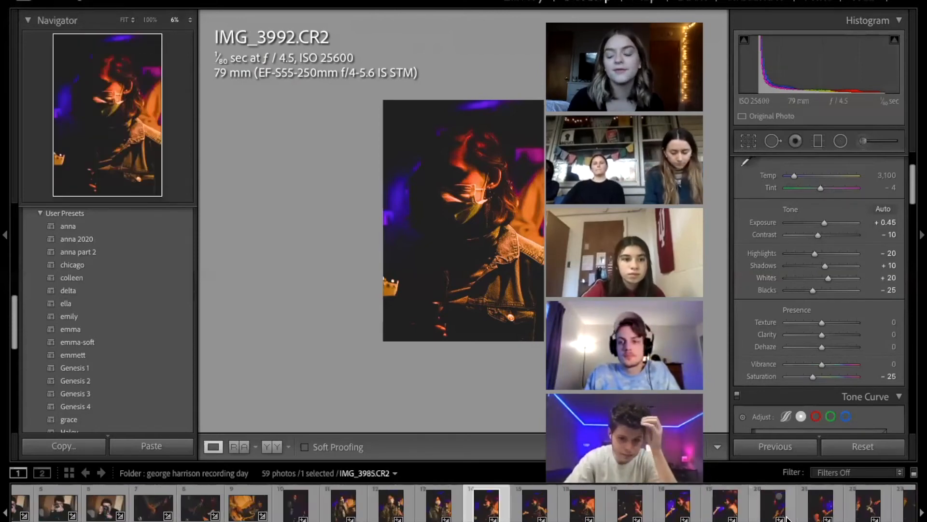
scroll(773, 516, "down", 5)
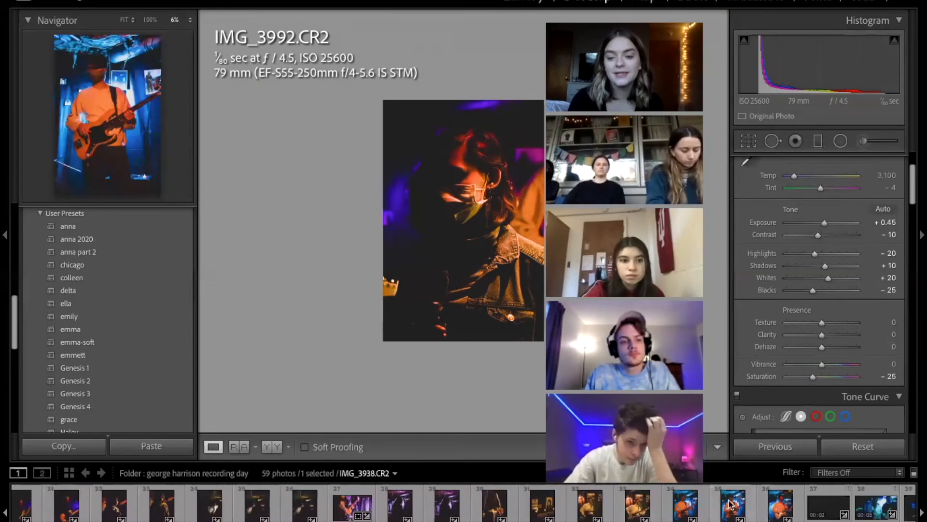
left_click(722, 510)
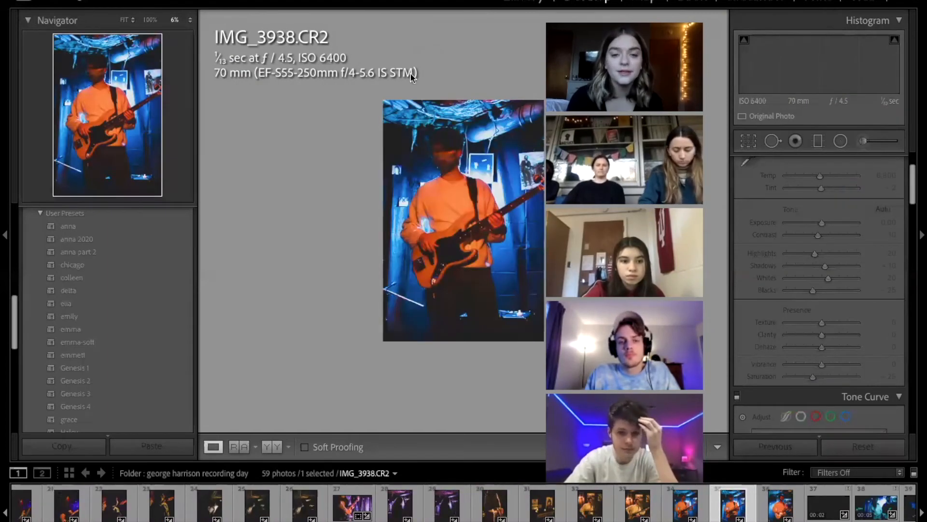
scroll(858, 312, "up", 2)
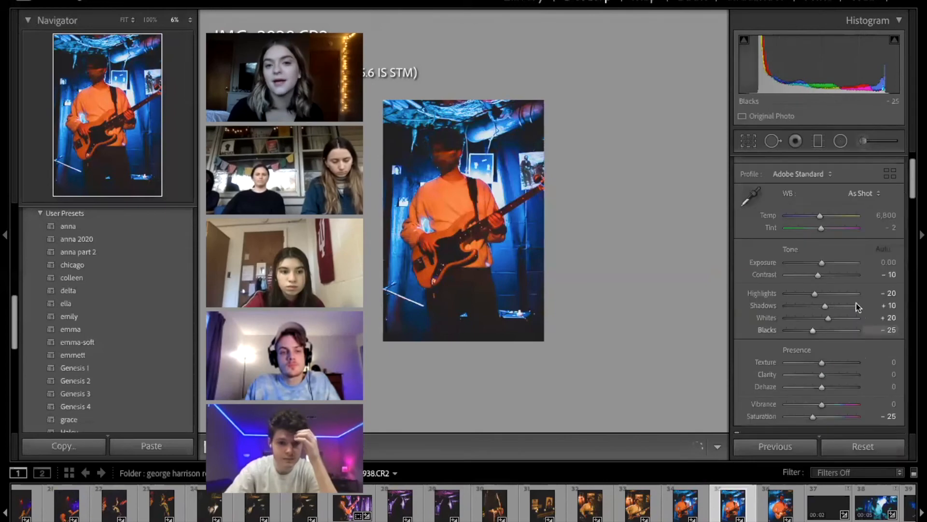
scroll(811, 268, "up", 1)
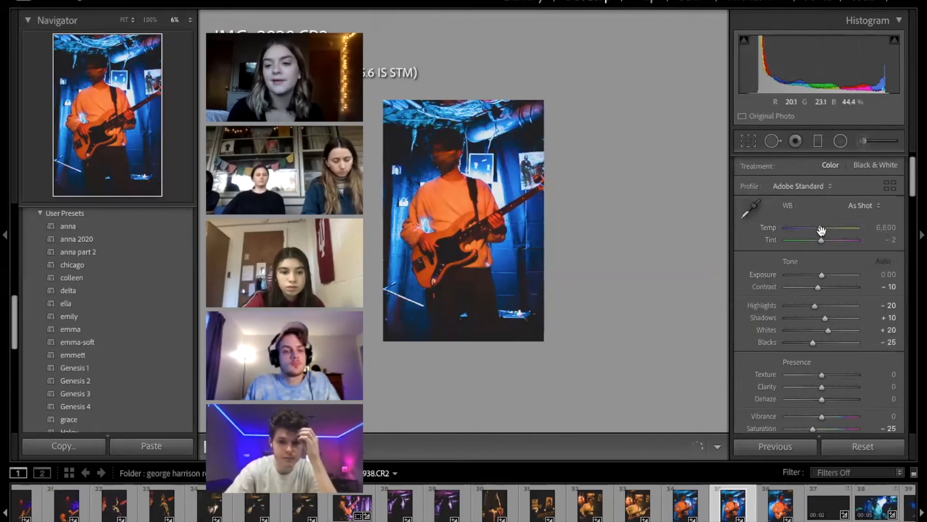
mouse_move(828, 230)
left_mouse_down()
mouse_move(858, 234)
mouse_move(819, 233)
left_mouse_up()
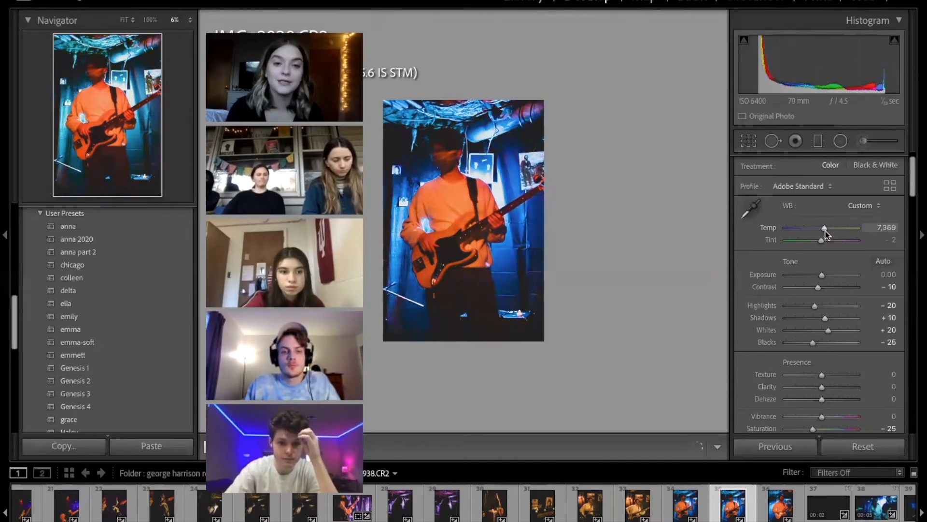
left_click_drag(804, 241, 832, 245)
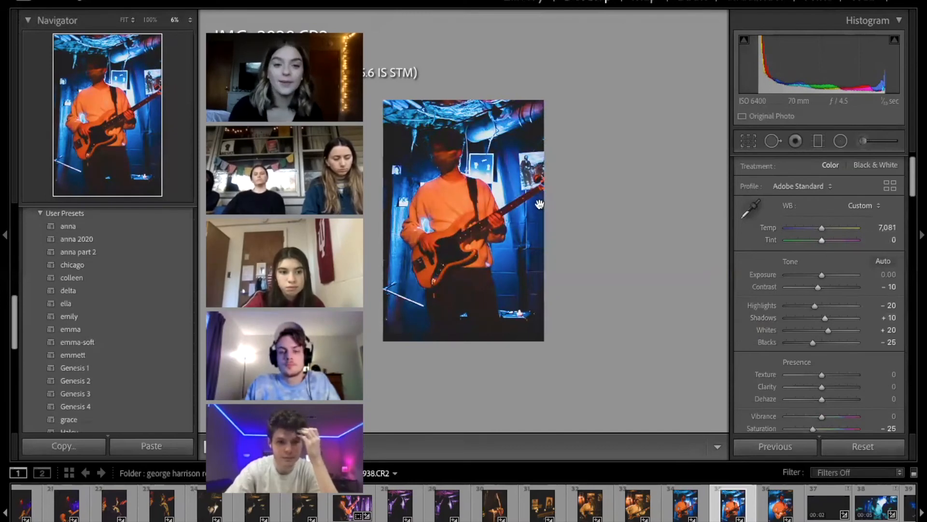
Open IMG_3879.CR2 from the filmstrip and cool its white balance temperature to 2,577
scroll(645, 502, "down", 6)
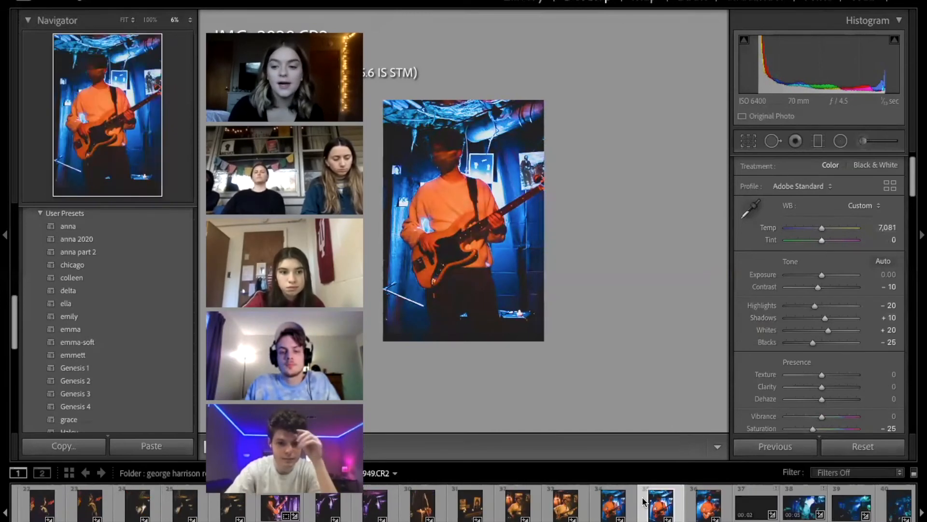
scroll(645, 503, "down", 2)
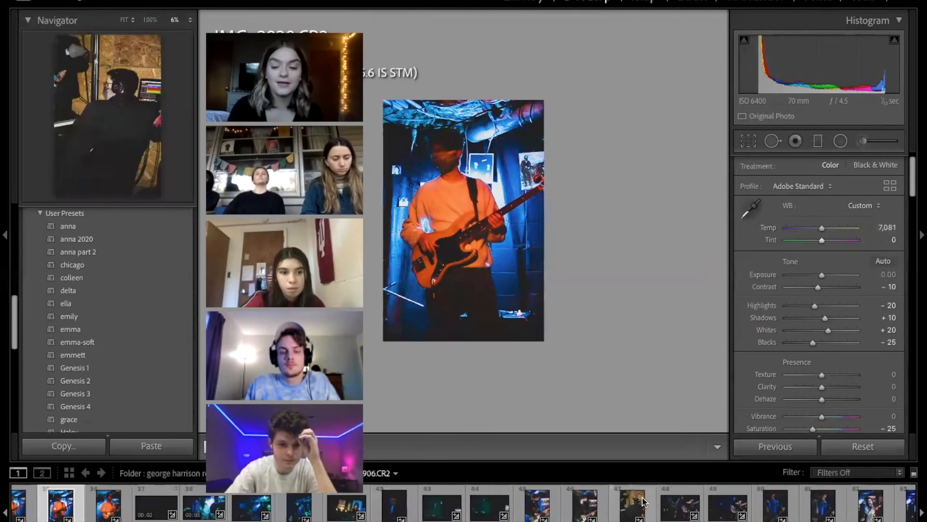
scroll(642, 502, "down", 3)
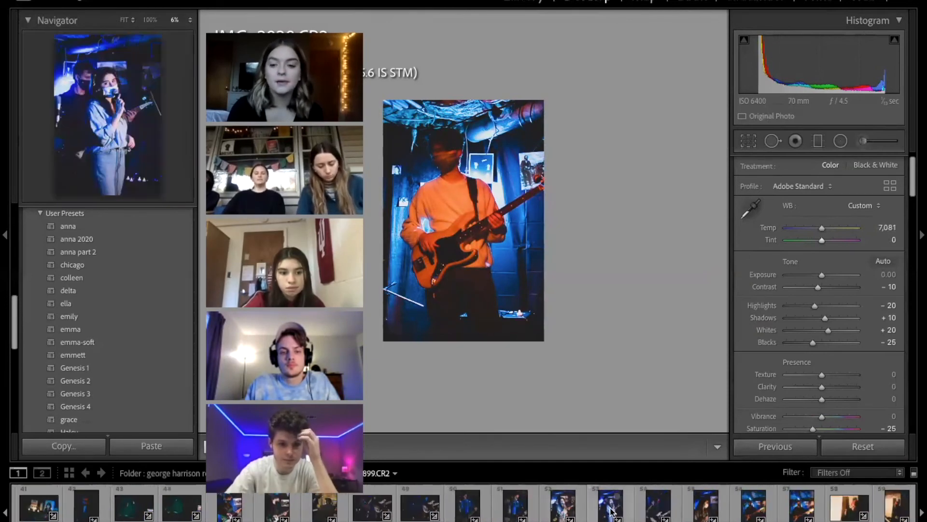
left_click(849, 505)
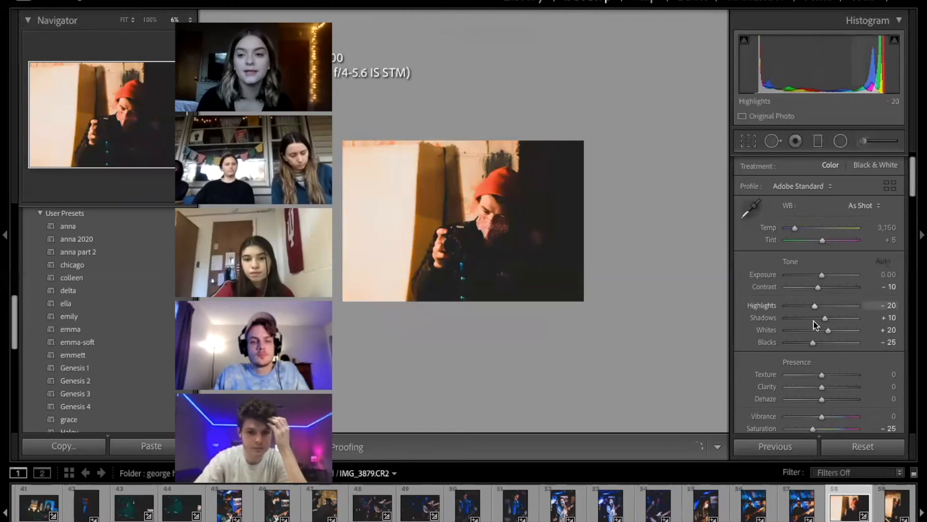
scroll(815, 325, "up", 1)
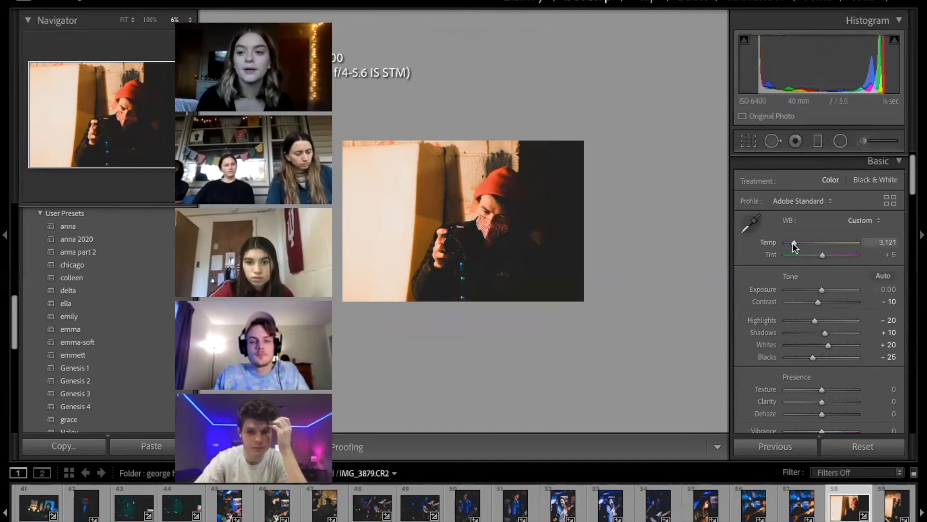
left_click_drag(792, 247, 791, 245)
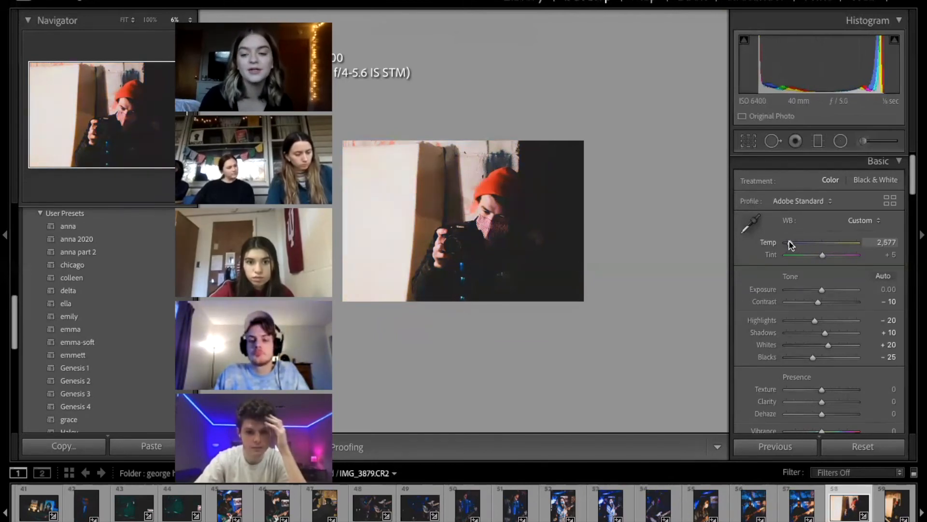
Open IMG_3901.CR2 and set up a new adjustment brush mask with exposure 0.46 and sharpness 100
scroll(799, 512, "right", 1)
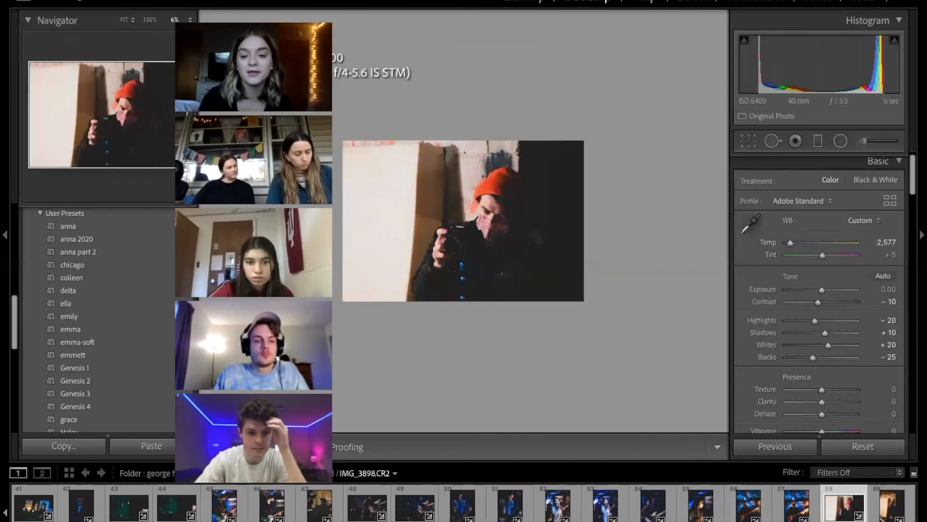
scroll(599, 508, "left", 15)
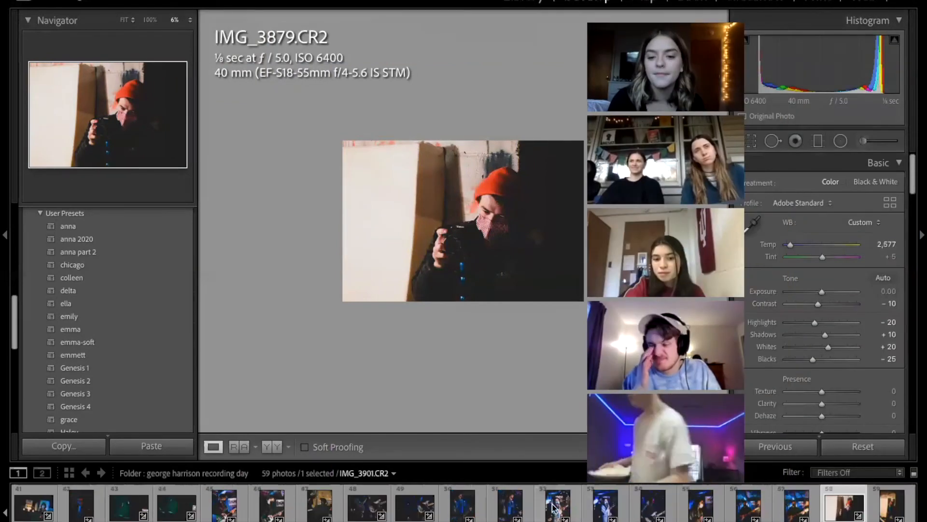
left_click(557, 504)
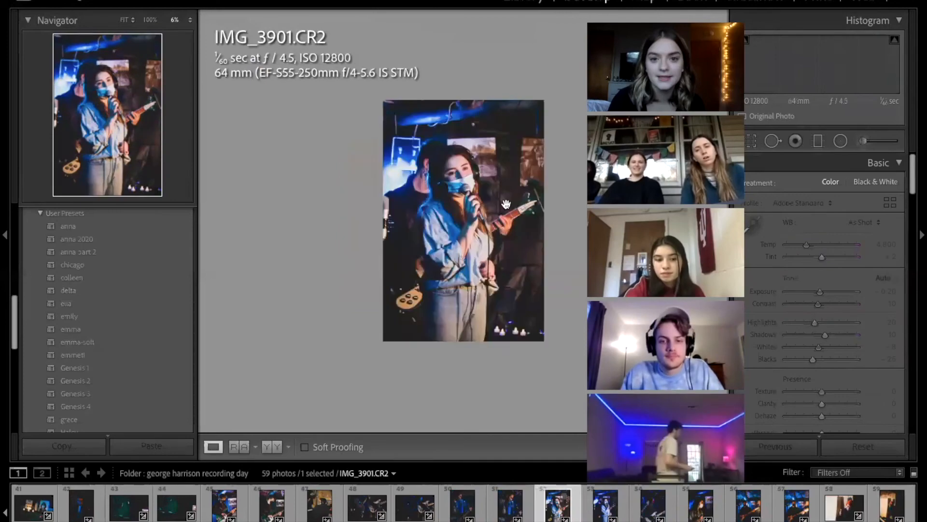
left_click(450, 180)
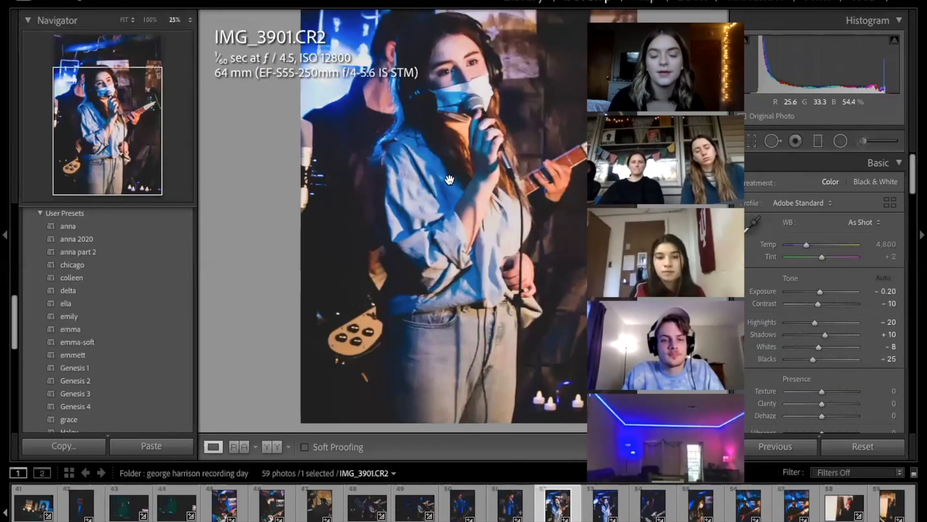
scroll(449, 180, "up", 4)
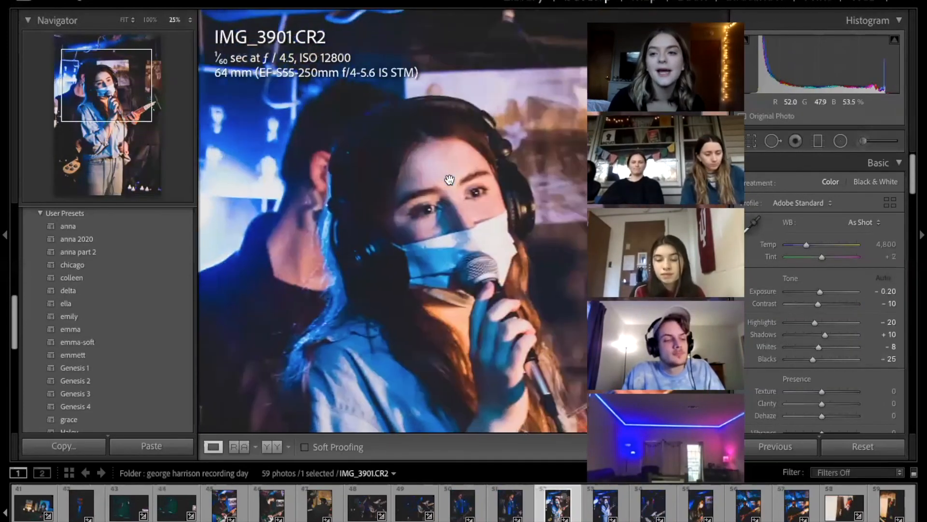
key("super+equal")
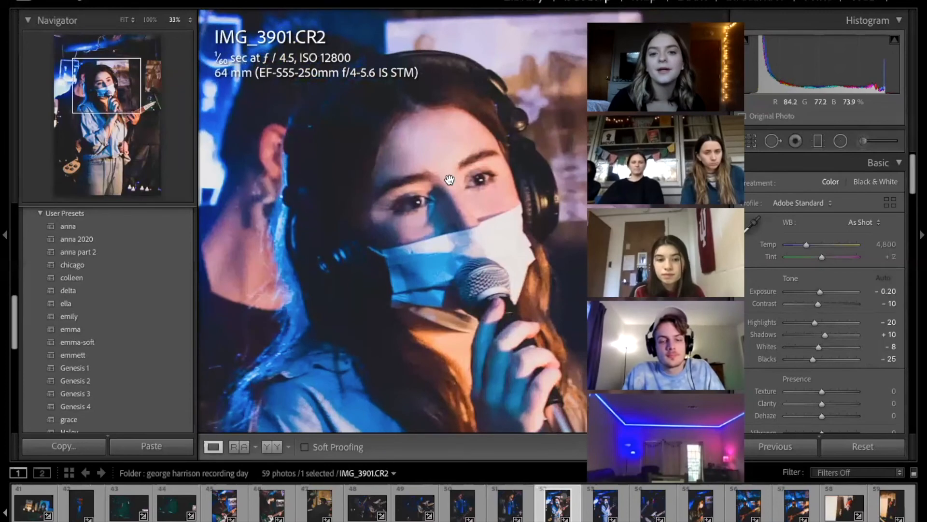
left_click(862, 141)
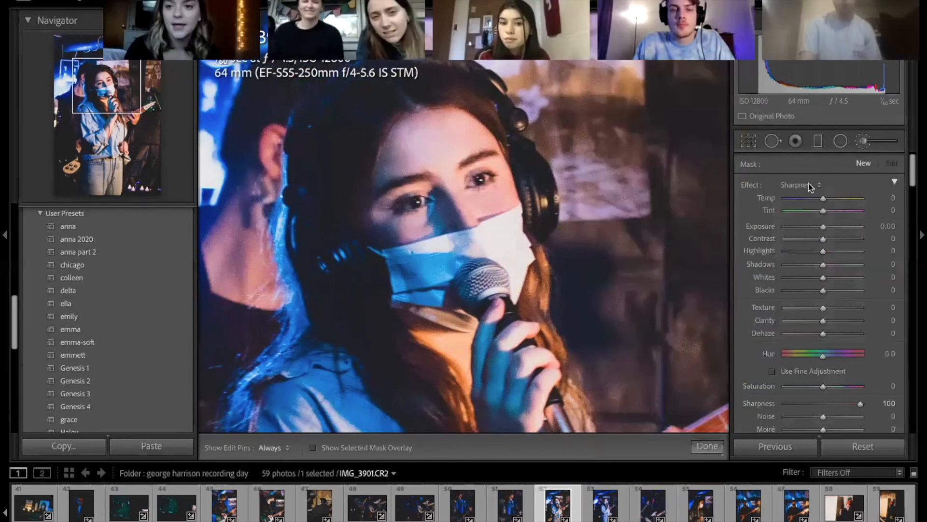
left_click(803, 184)
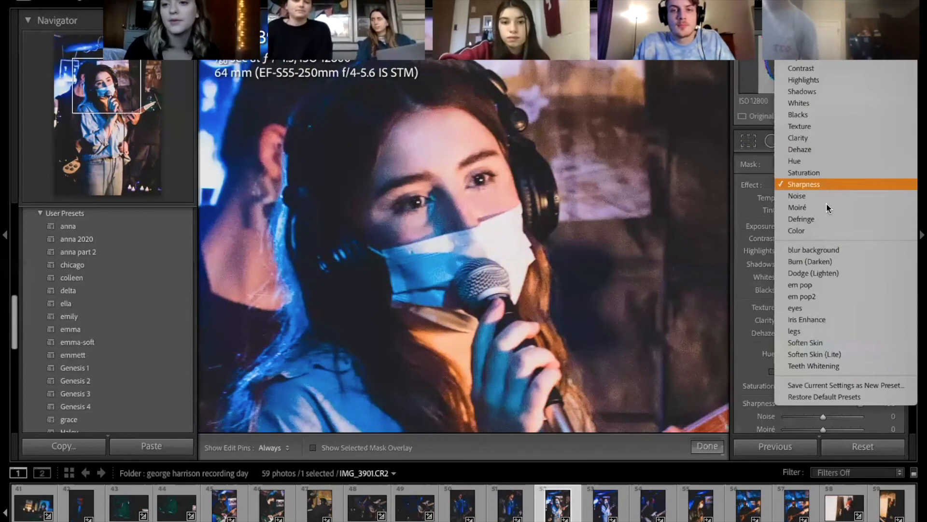
left_click(821, 183)
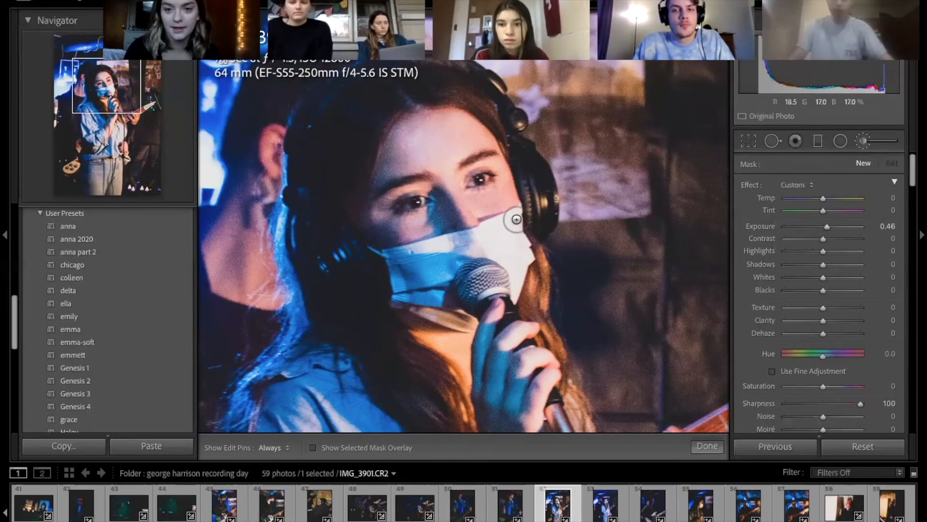
Paint the adjustment over both of the singer's eyes with a brush size of 12.5
key("ctrl+equal")
key("ctrl+equal")
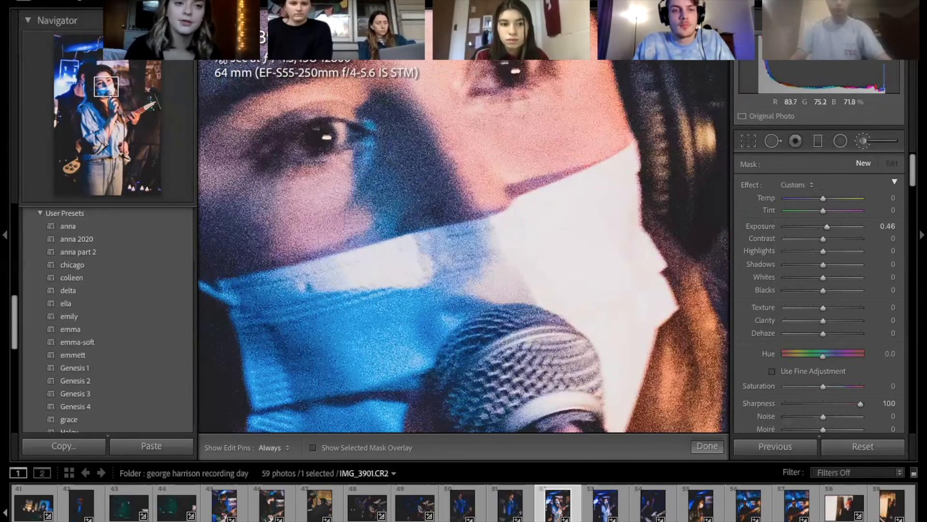
scroll(862, 425, "down", 6)
left_click_drag(785, 330, 794, 330)
mouse_move(314, 144)
left_mouse_down()
mouse_move(333, 135)
mouse_move(274, 147)
left_mouse_up()
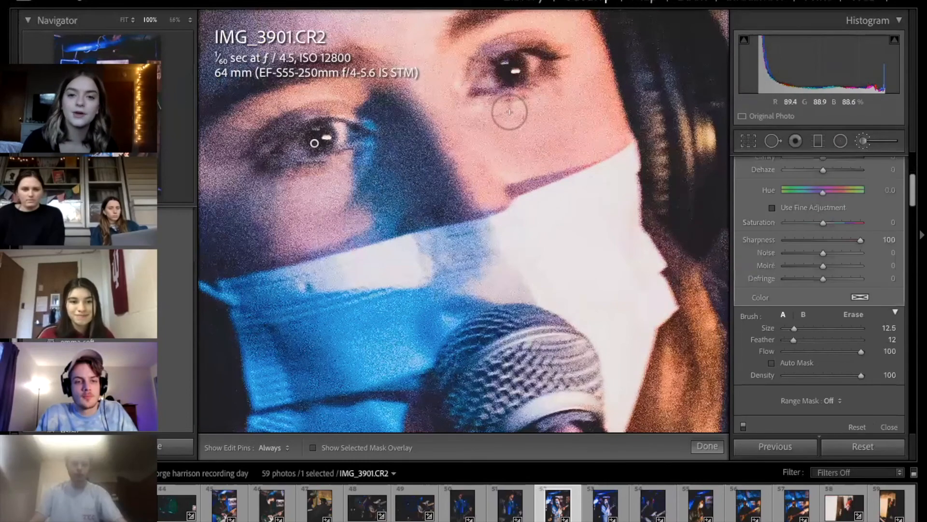
mouse_move(504, 63)
left_mouse_down()
mouse_move(543, 59)
mouse_move(489, 65)
left_mouse_up()
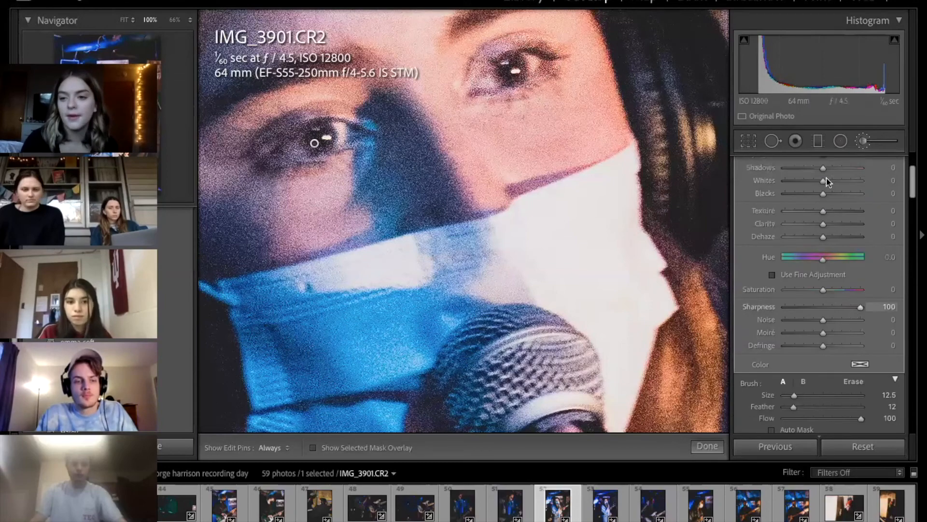
Set the exposure of the eye brush adjustment to 0.06 and close the adjustment brush
scroll(827, 181, "up", 3)
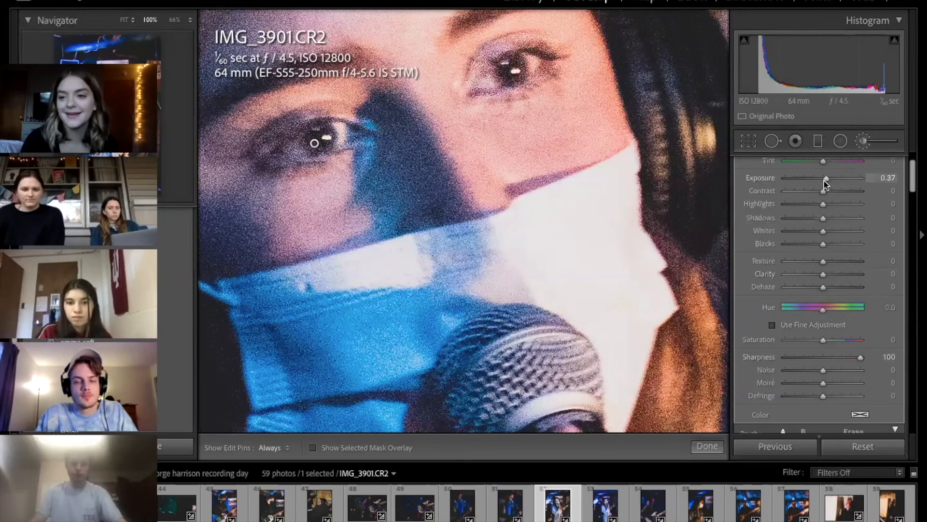
mouse_move(824, 181)
left_mouse_down()
mouse_move(858, 184)
mouse_move(778, 184)
left_mouse_up()
left_click(825, 180)
left_click(823, 186)
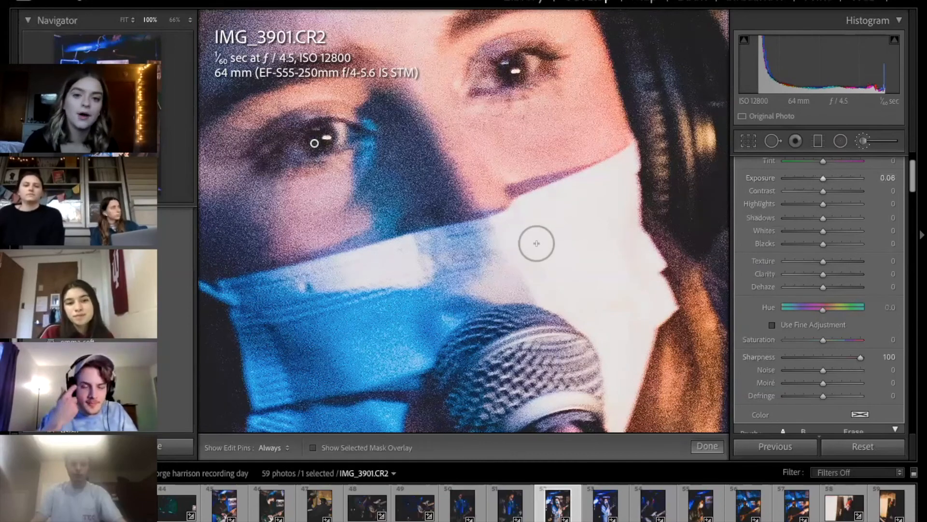
key("super+minus")
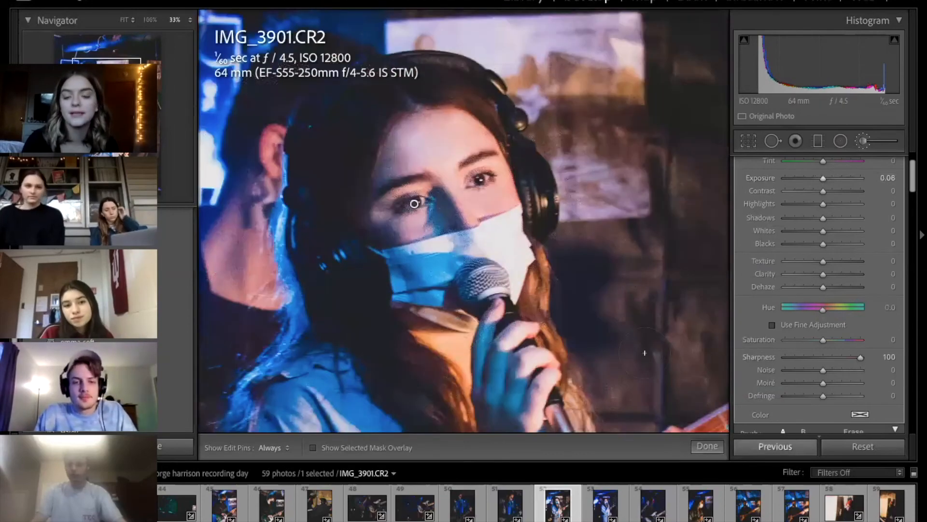
key("super+minus")
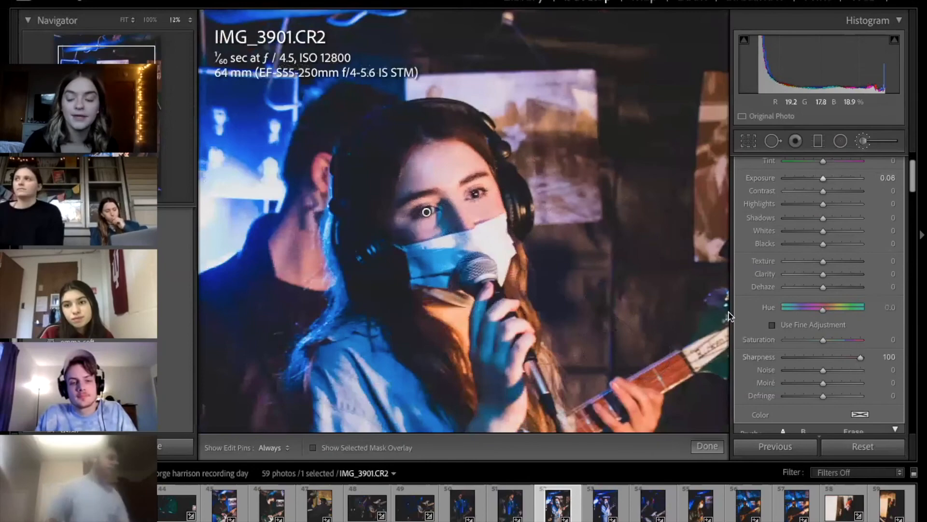
key("super+minus")
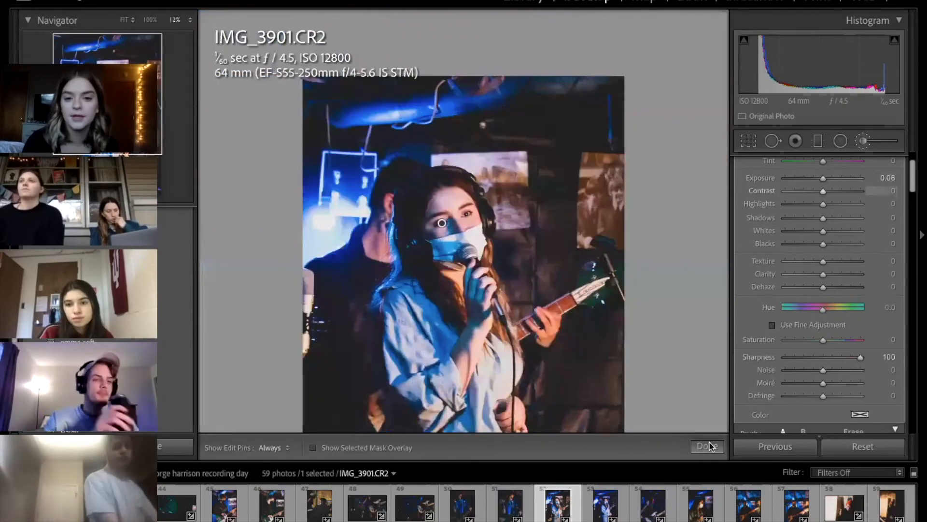
key("k")
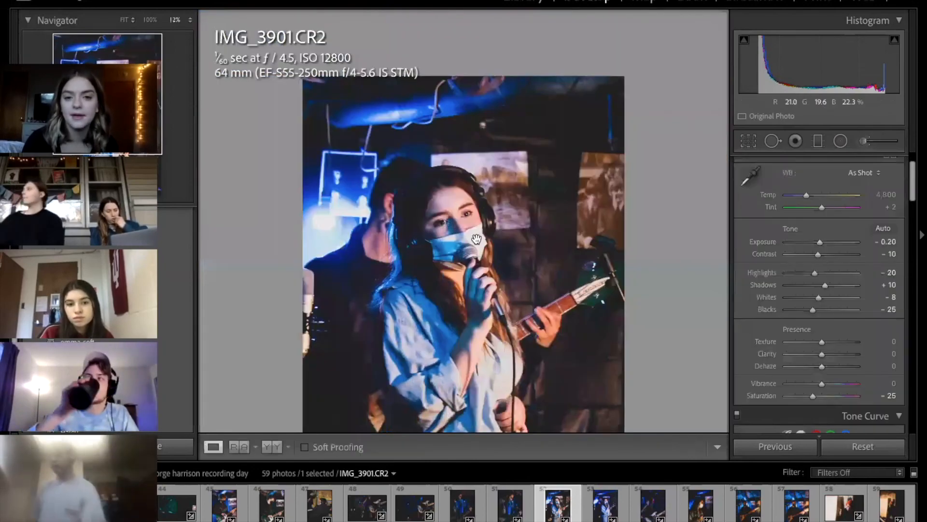
Place a size 80 healing spot over the blue light beside the background guitarist with the Spot Removal tool
key("super+equal")
key("super+equal")
key("super+minus")
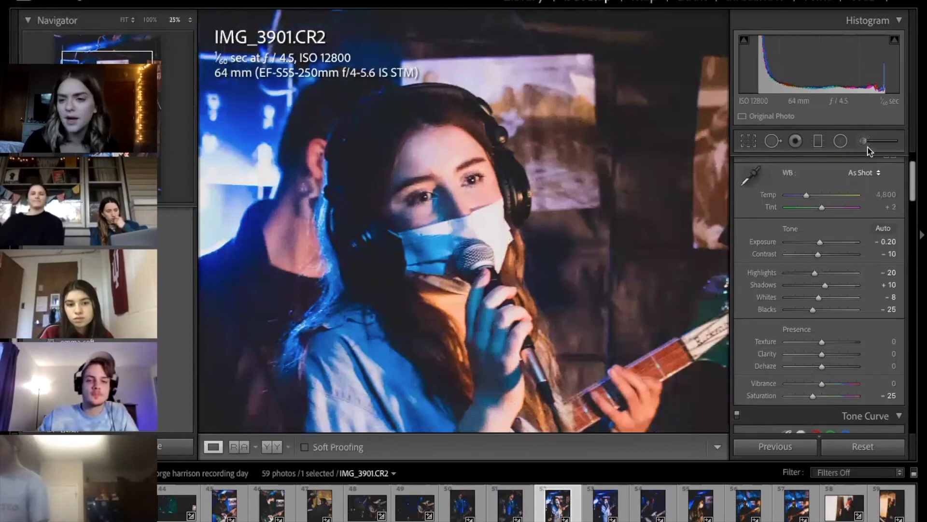
left_click_drag(838, 144, 848, 145)
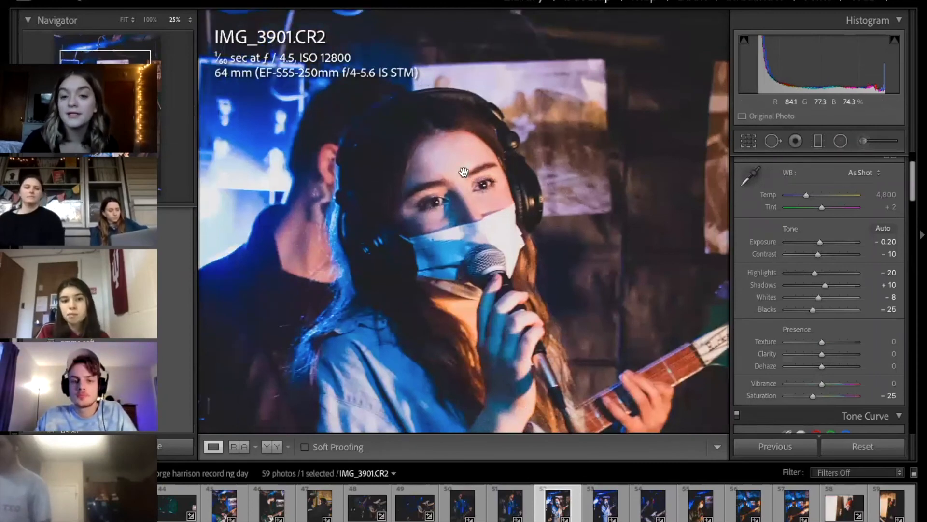
key("ctrl+equal")
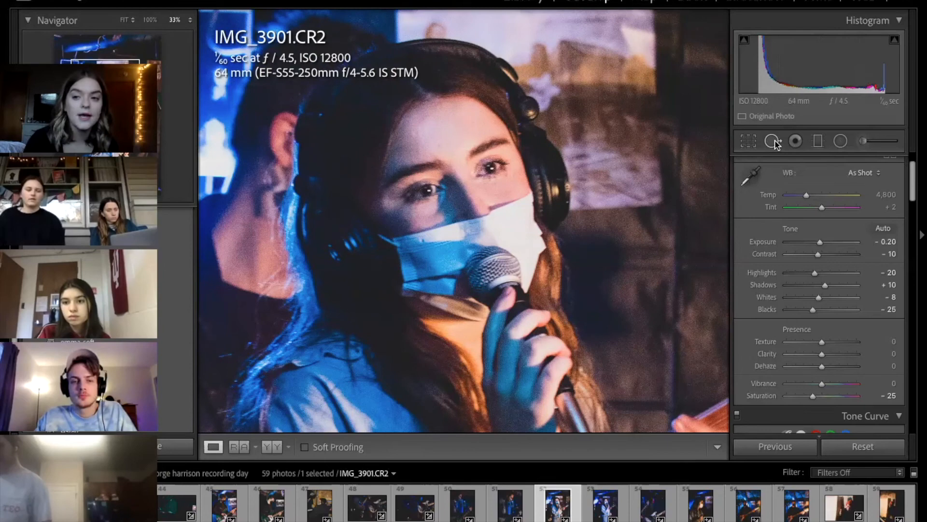
left_click(773, 141)
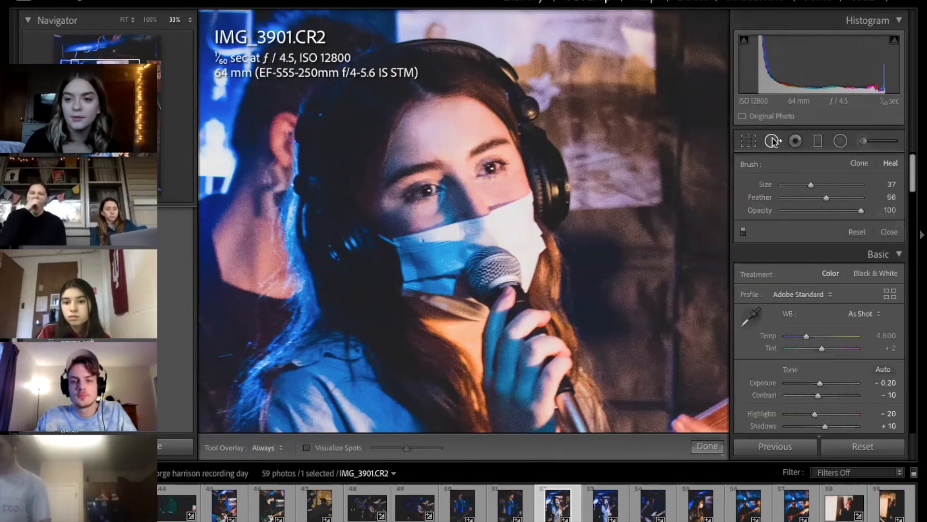
mouse_move(825, 192)
left_mouse_down()
mouse_move(853, 195)
mouse_move(846, 199)
left_mouse_up()
key("super+minus")
key("super+minus")
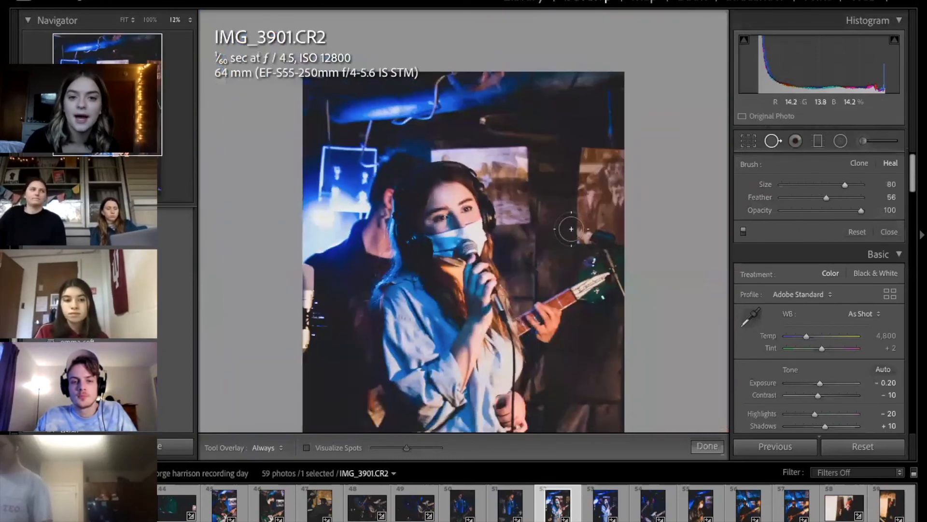
key("super+equal")
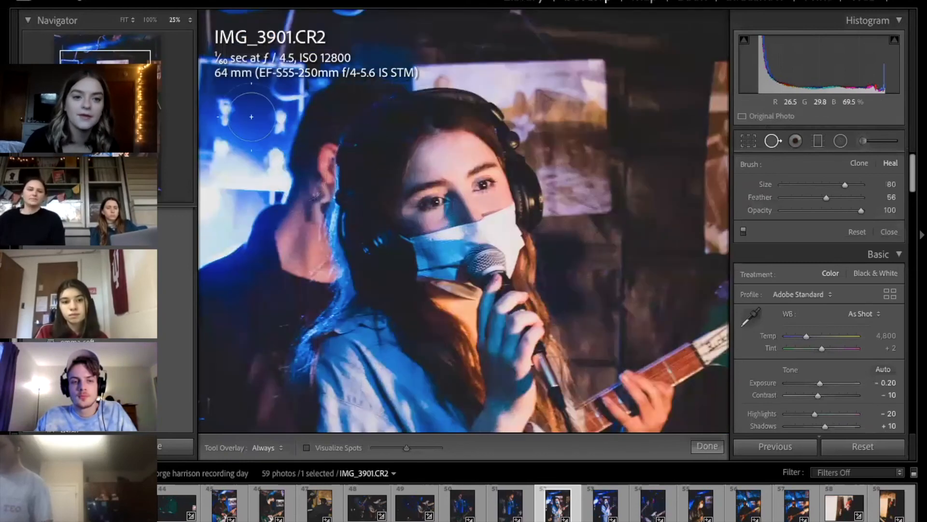
left_click(225, 107)
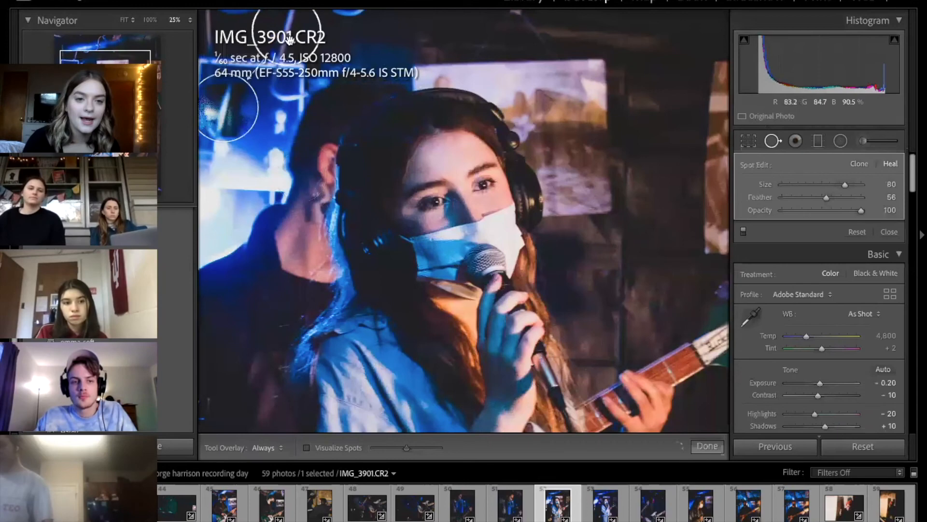
Try different source areas for the healing spot, including the singer's eye, and leave the source on the bright glow just below the spot
left_click_drag(301, 39, 301, 140)
left_click_drag(261, 199, 261, 198)
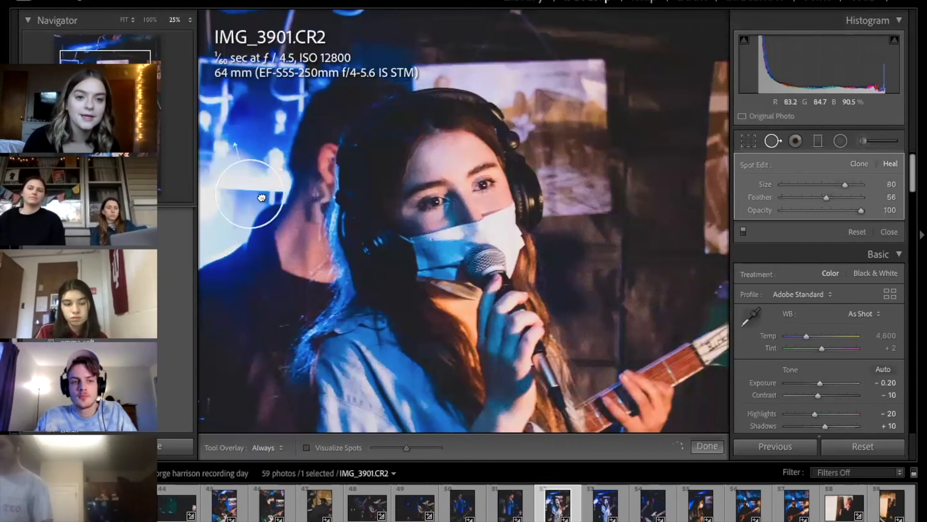
left_click_drag(266, 288, 267, 307)
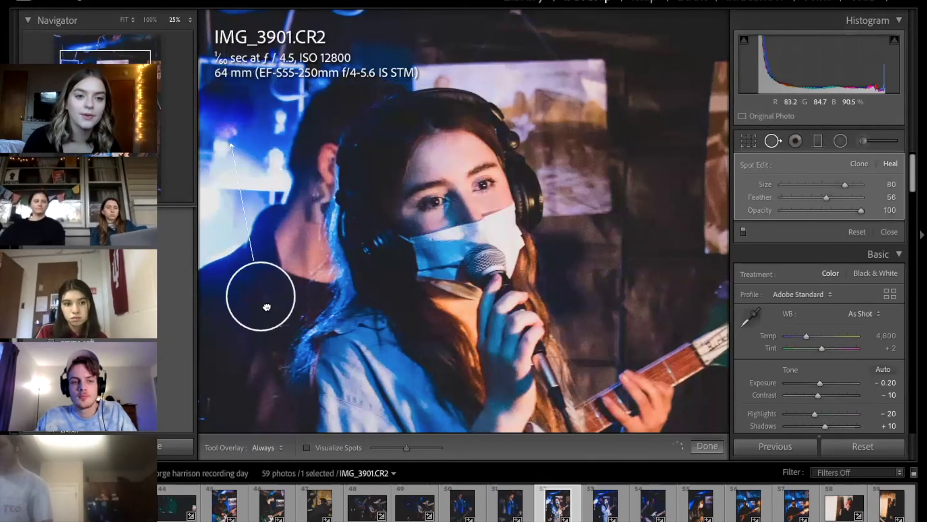
left_click_drag(332, 277, 513, 172)
mouse_move(573, 120)
left_mouse_down()
mouse_move(502, 182)
mouse_move(490, 181)
left_mouse_up()
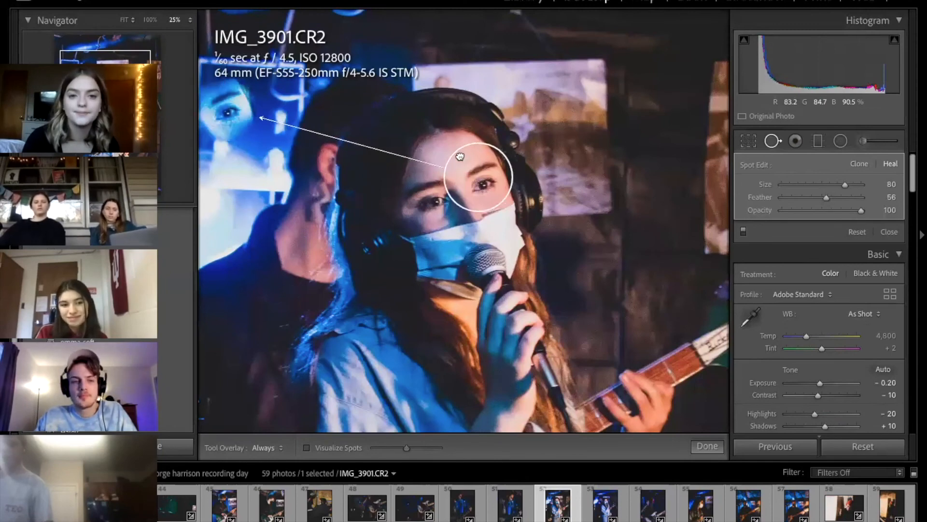
left_click_drag(459, 155, 459, 155)
mouse_move(574, 120)
left_mouse_down()
mouse_move(687, 94)
mouse_move(537, 131)
mouse_move(383, 145)
mouse_move(246, 139)
mouse_move(248, 174)
left_mouse_up()
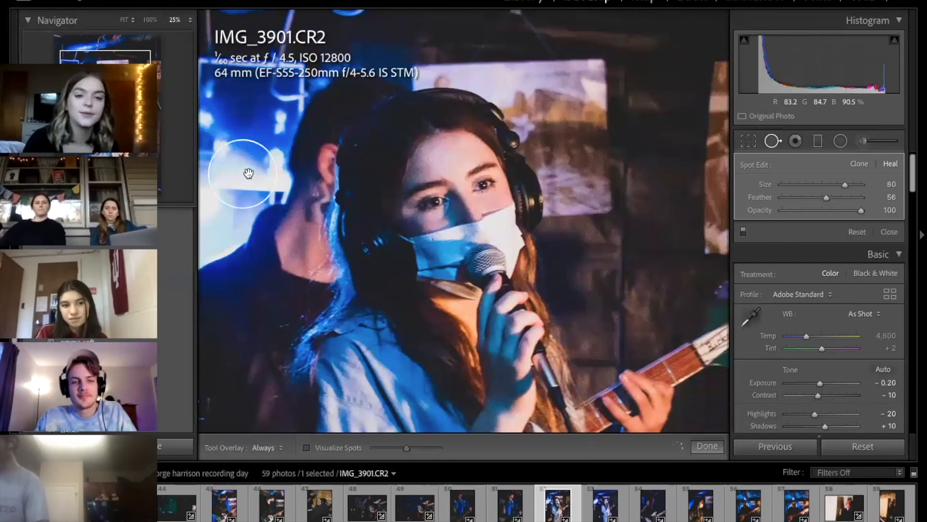
left_click(444, 187)
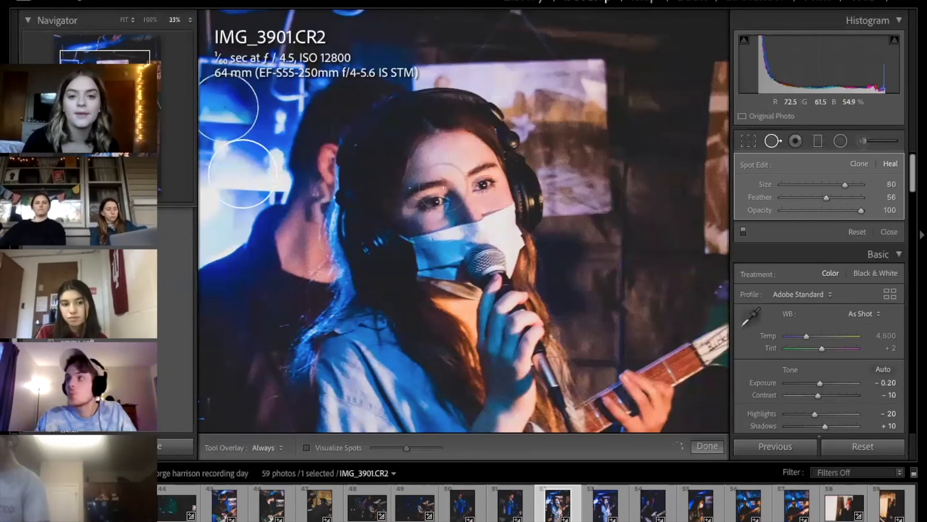
Reduce the spot size to 21, heal a mark near the mask's upper edge using the blue fabric as source, and finish spot removal
key("super+equal")
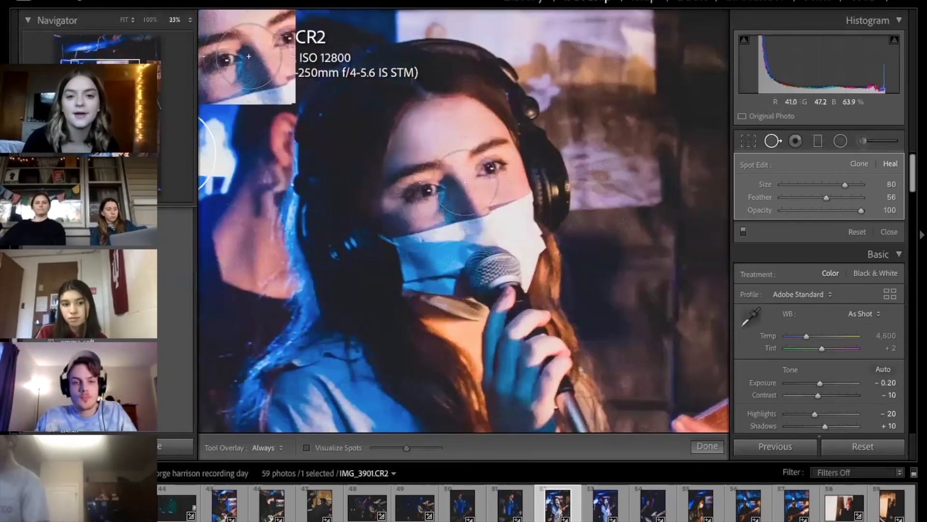
key("super+equal")
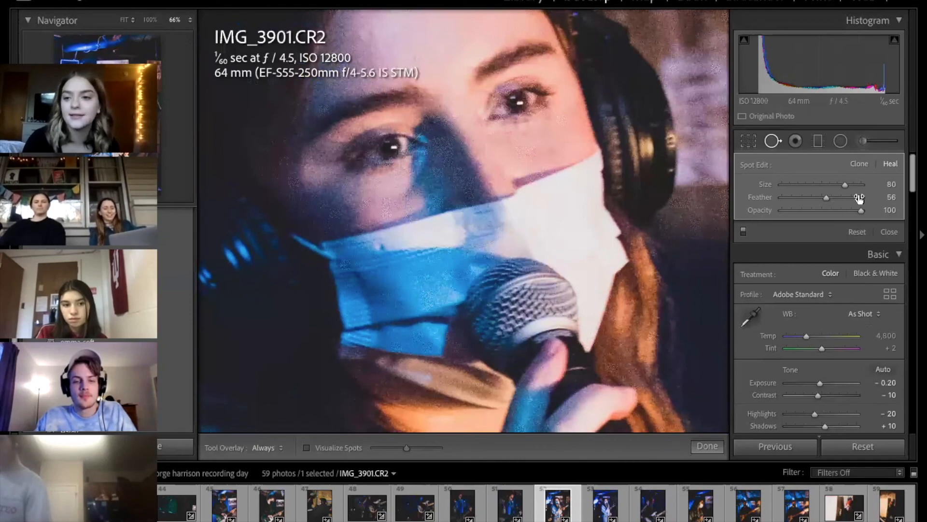
left_click_drag(846, 188, 807, 187)
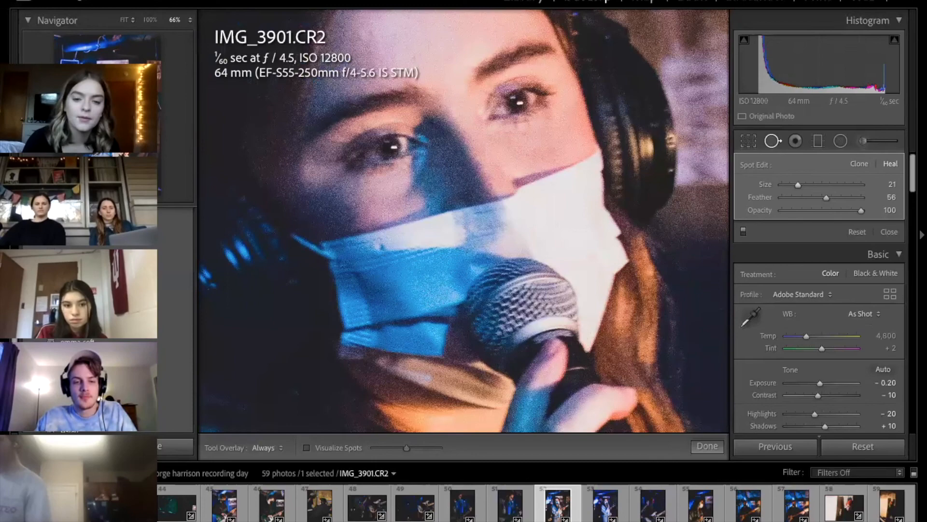
left_click(381, 247)
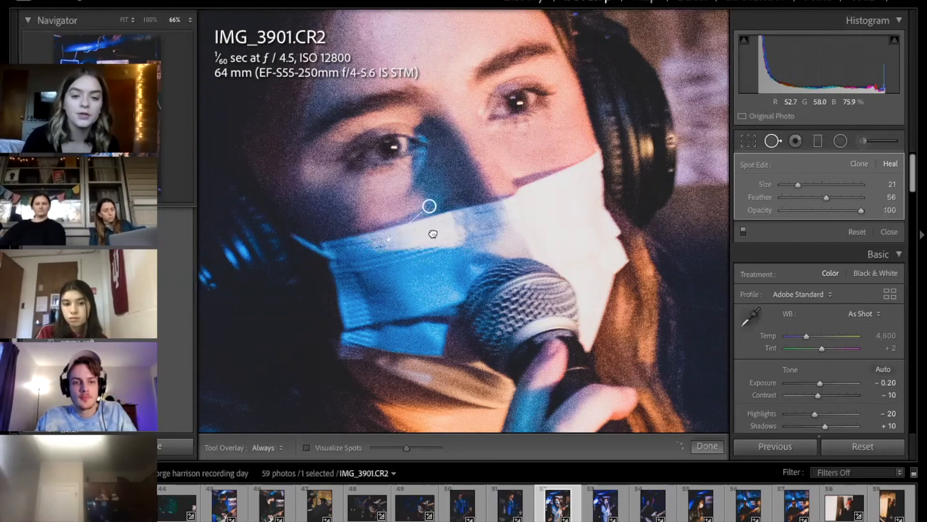
mouse_move(411, 293)
left_mouse_down()
mouse_move(383, 325)
mouse_move(385, 304)
mouse_move(457, 286)
mouse_move(441, 270)
left_mouse_up()
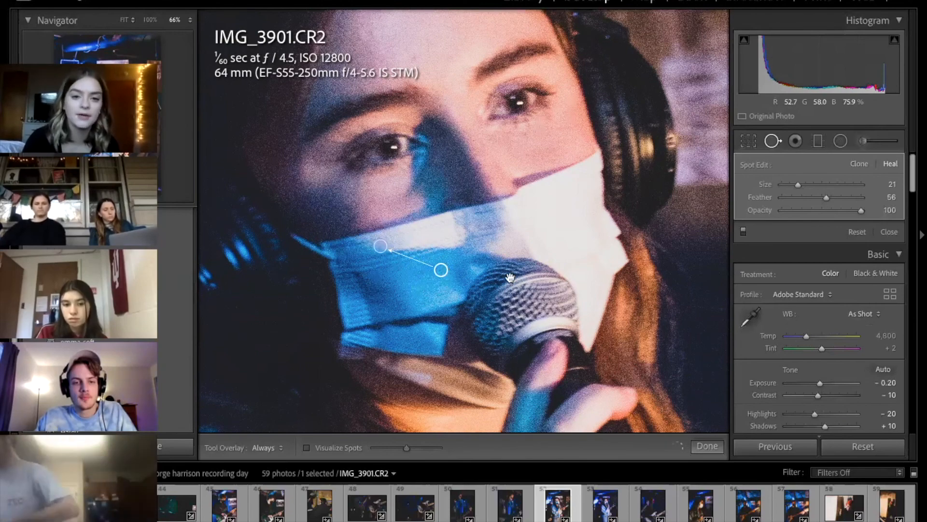
left_click(713, 448)
key("q")
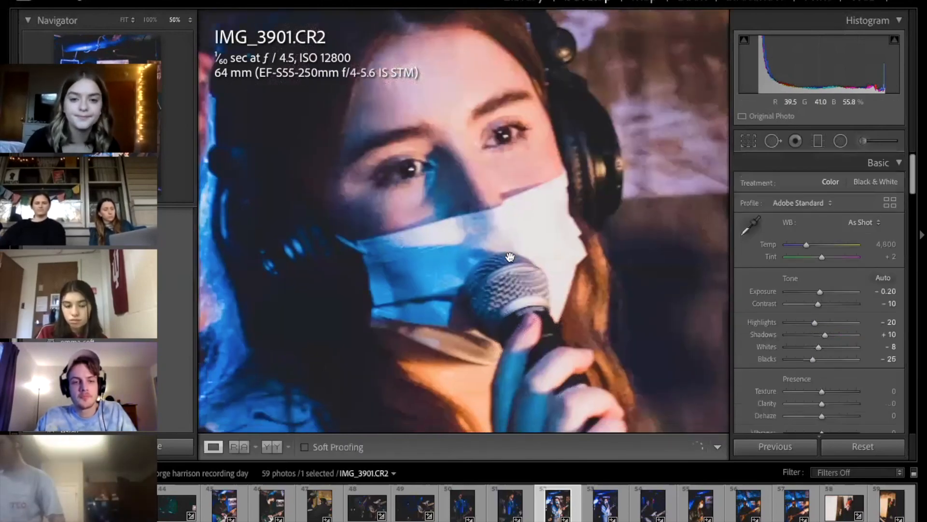
Draw a graduated filter with exposure 0.46 and contrast 80, rotated to a vertical fade across the photo's left side
key("super+minus")
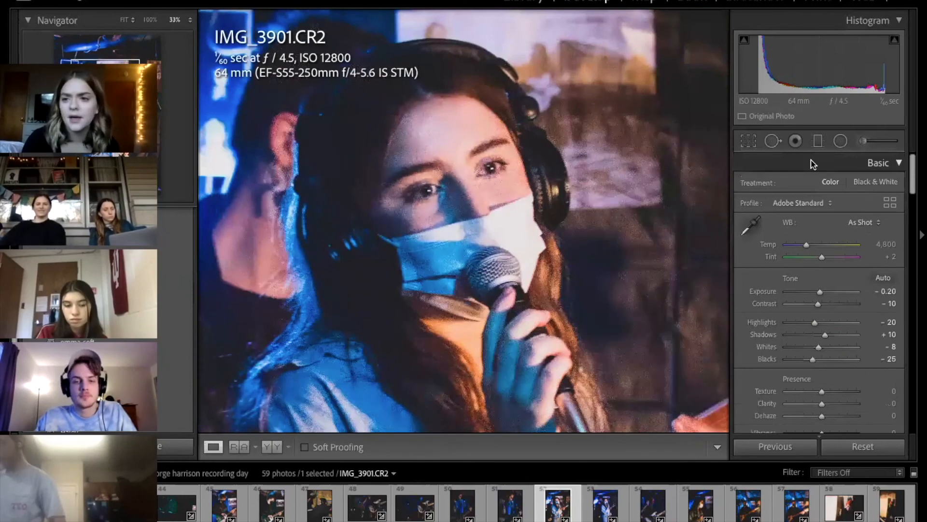
key("super+minus")
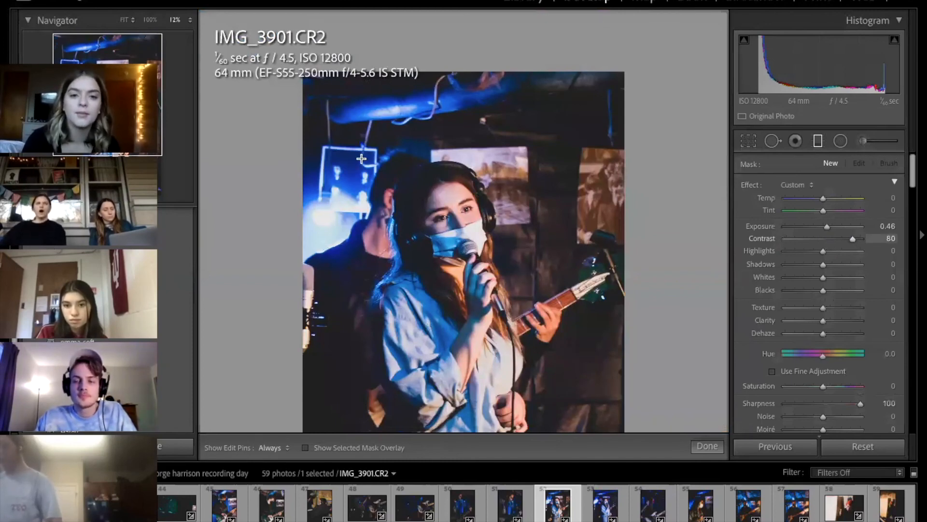
left_click_drag(470, 261, 512, 177)
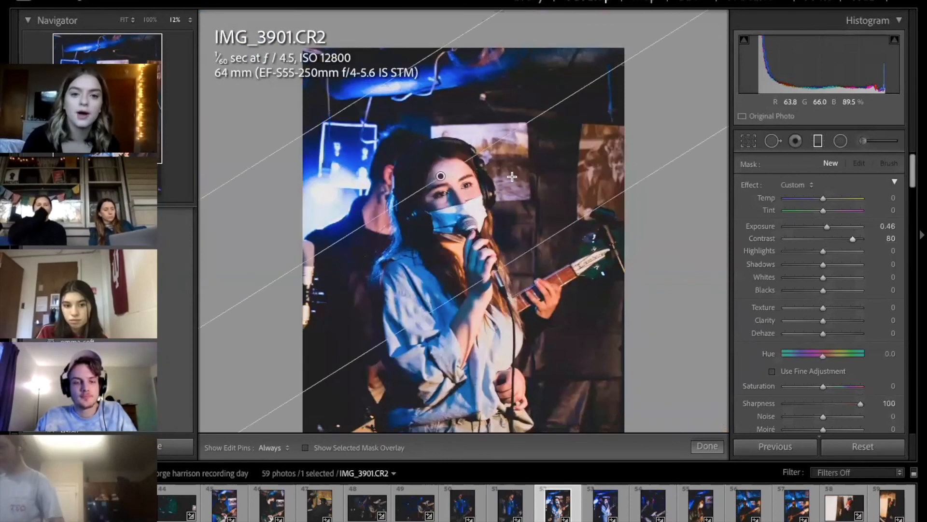
left_click_drag(526, 67, 553, 69)
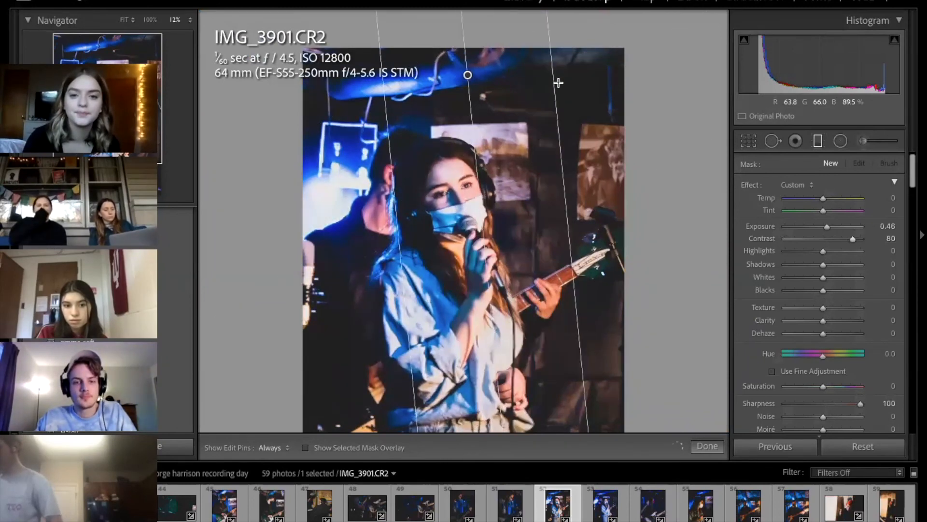
left_click_drag(472, 87, 398, 259)
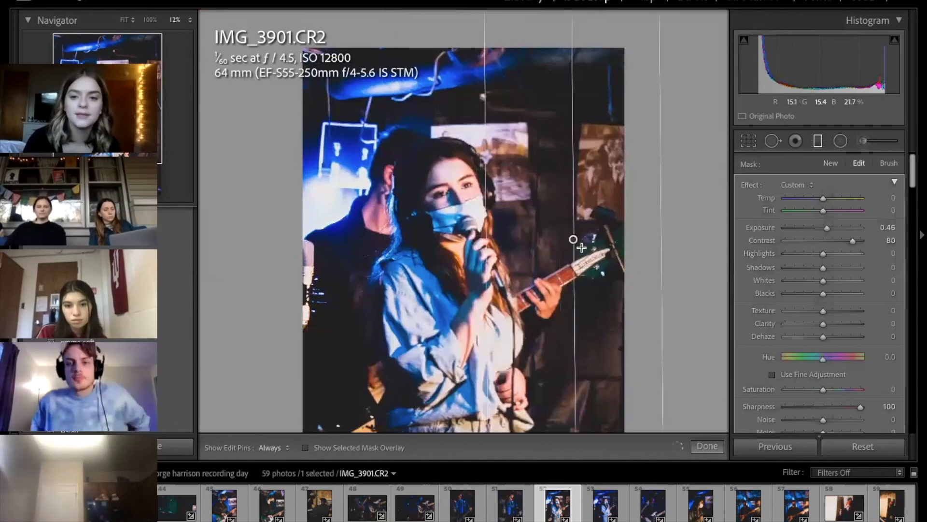
left_click_drag(417, 285, 375, 235)
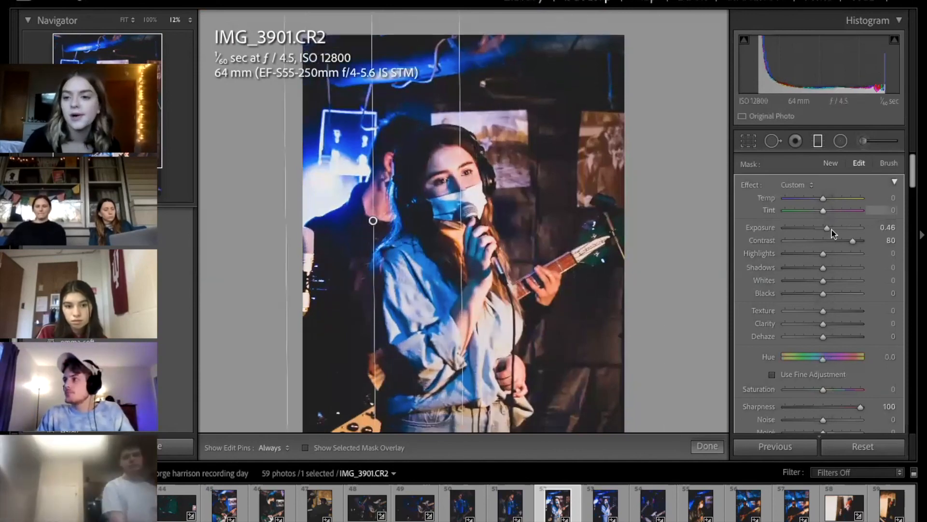
Set the graduated filter's contrast to 21 and exposure to 4.00, and reposition it over the background guitarist's side before closing the tool
left_click(818, 241)
left_click_drag(840, 231, 869, 236)
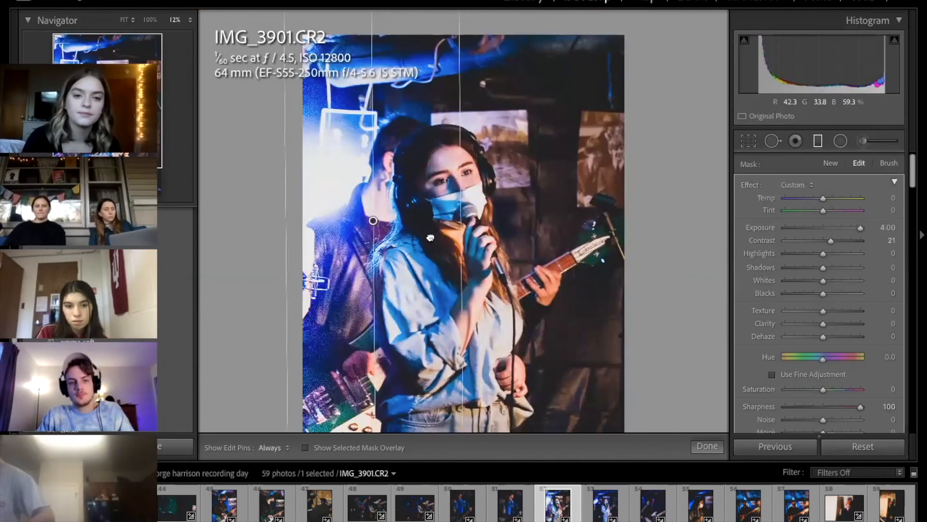
left_click_drag(449, 250, 628, 289)
left_click_drag(476, 276, 627, 307)
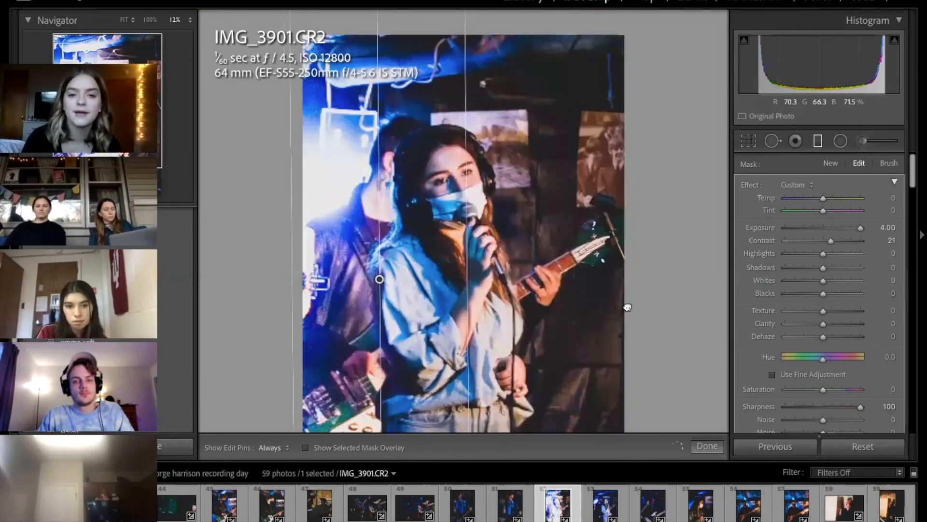
left_click_drag(424, 277, 377, 267)
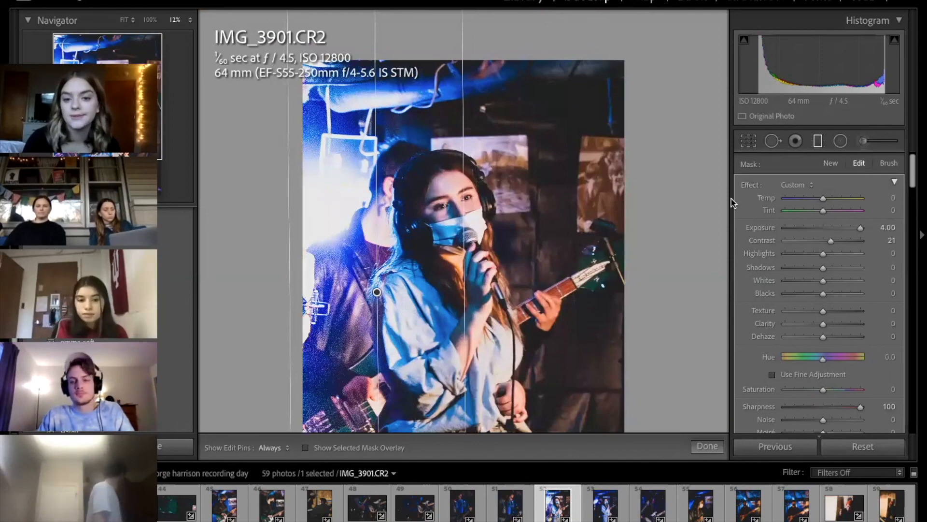
left_click(707, 447)
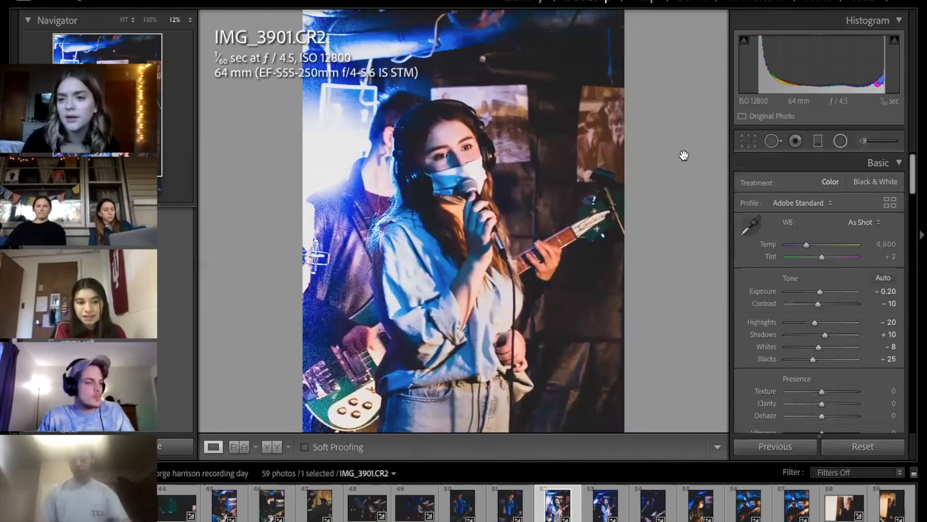
Try a tighter original-ratio crop around the singer and extend the crop back to the full frame
left_click(757, 142)
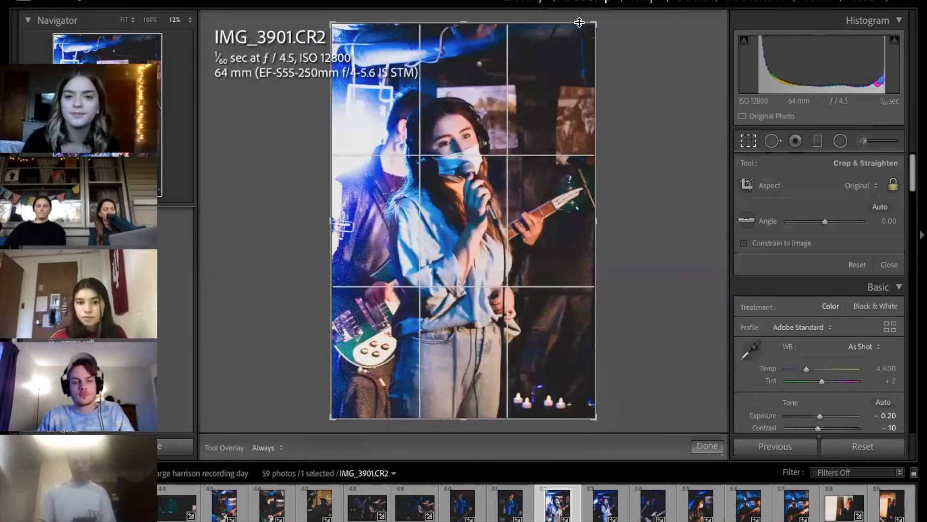
left_click_drag(594, 24, 541, 81)
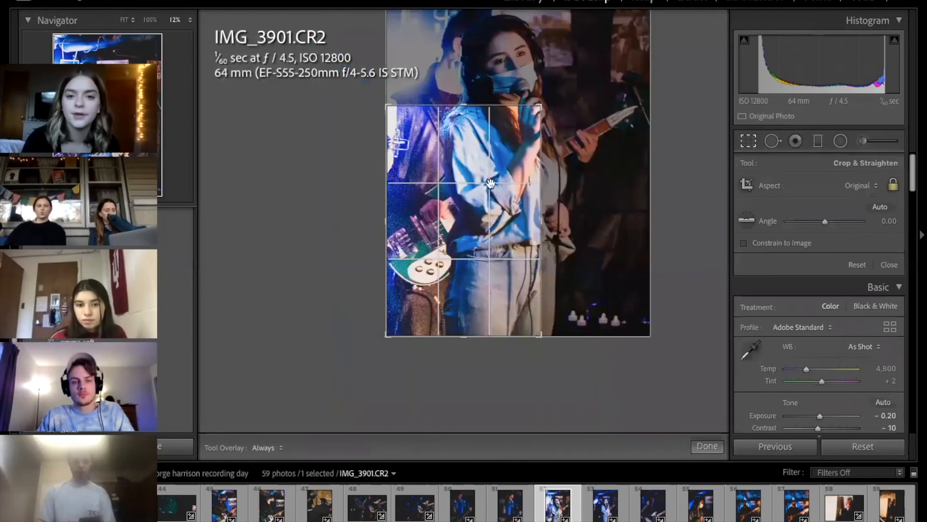
left_click_drag(463, 307, 453, 299)
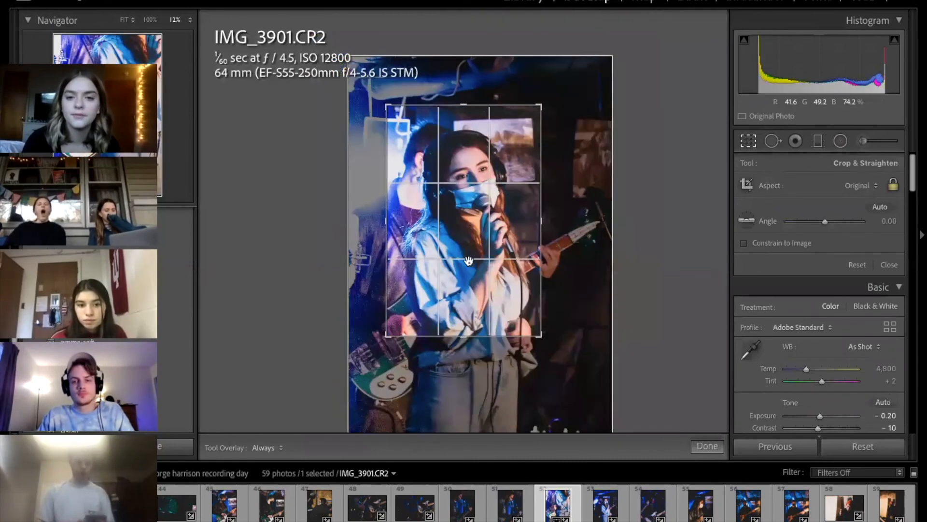
left_click_drag(537, 105, 604, 55)
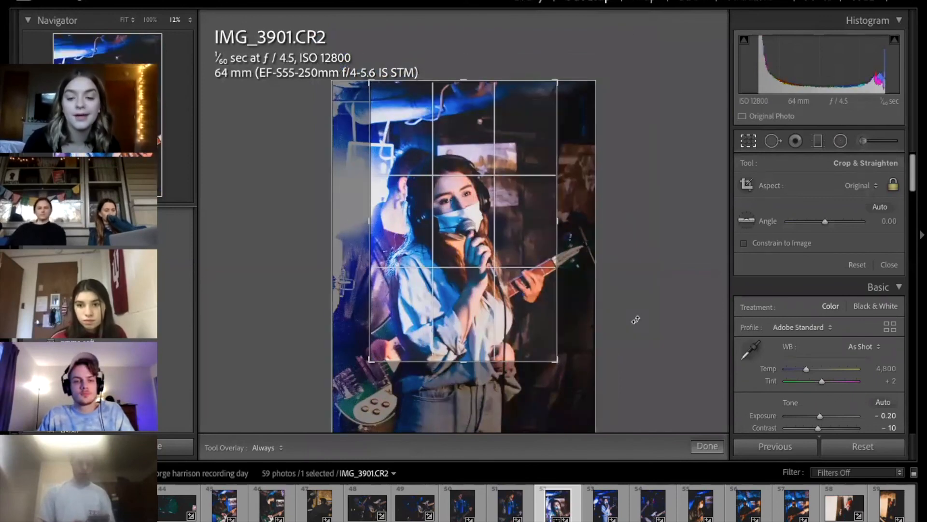
left_click_drag(554, 359, 599, 435)
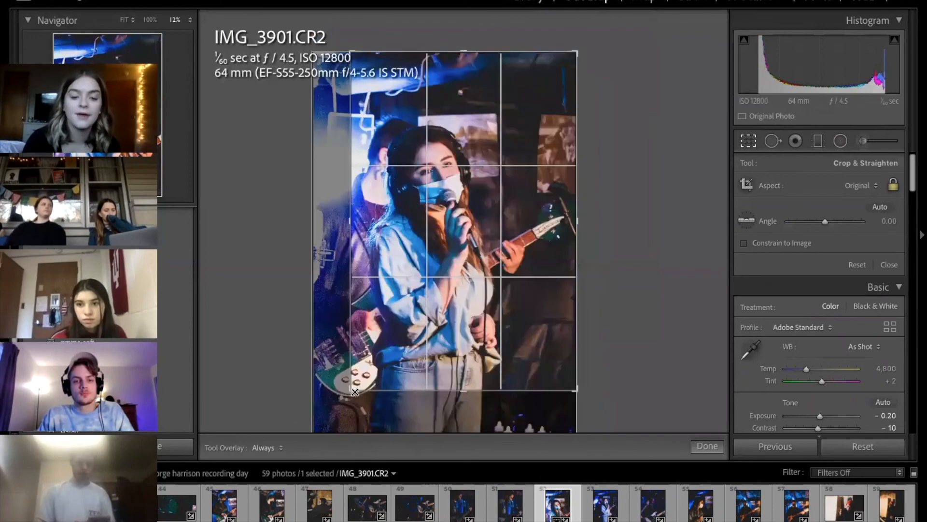
left_click_drag(351, 395, 322, 441)
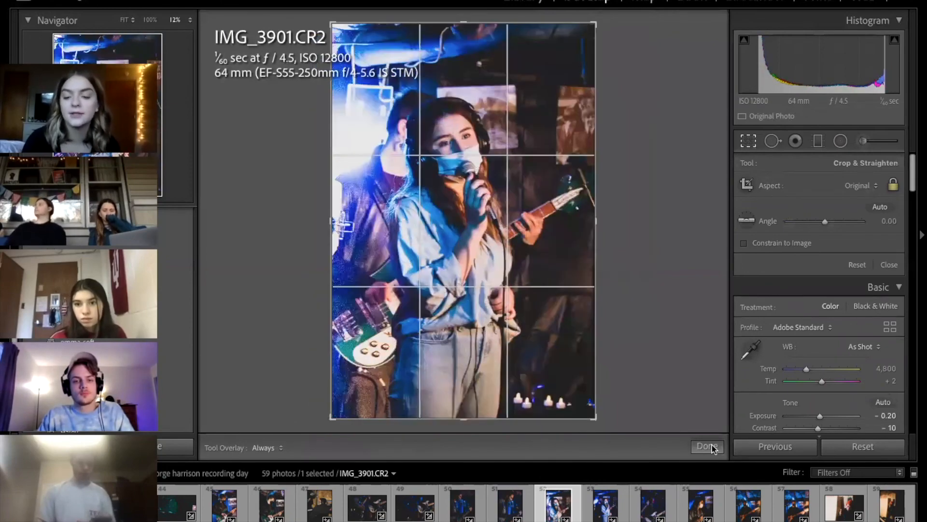
key("Return")
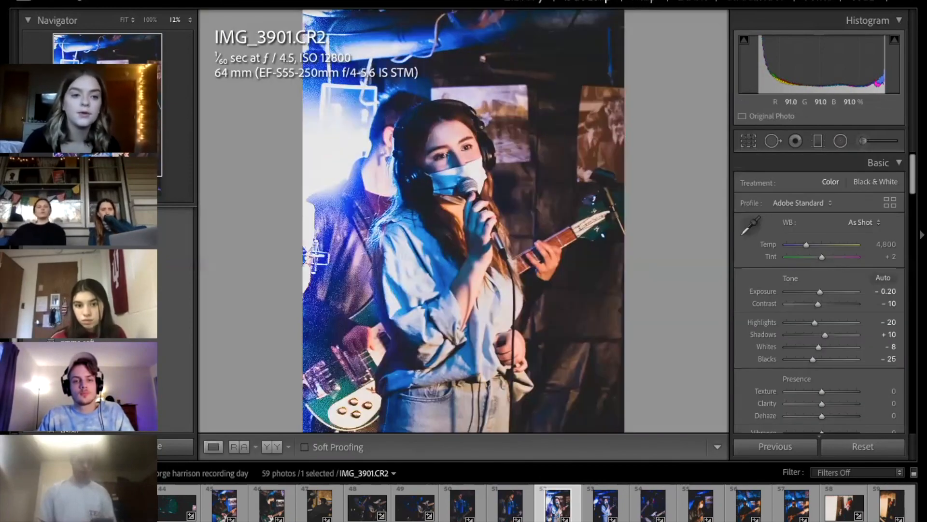